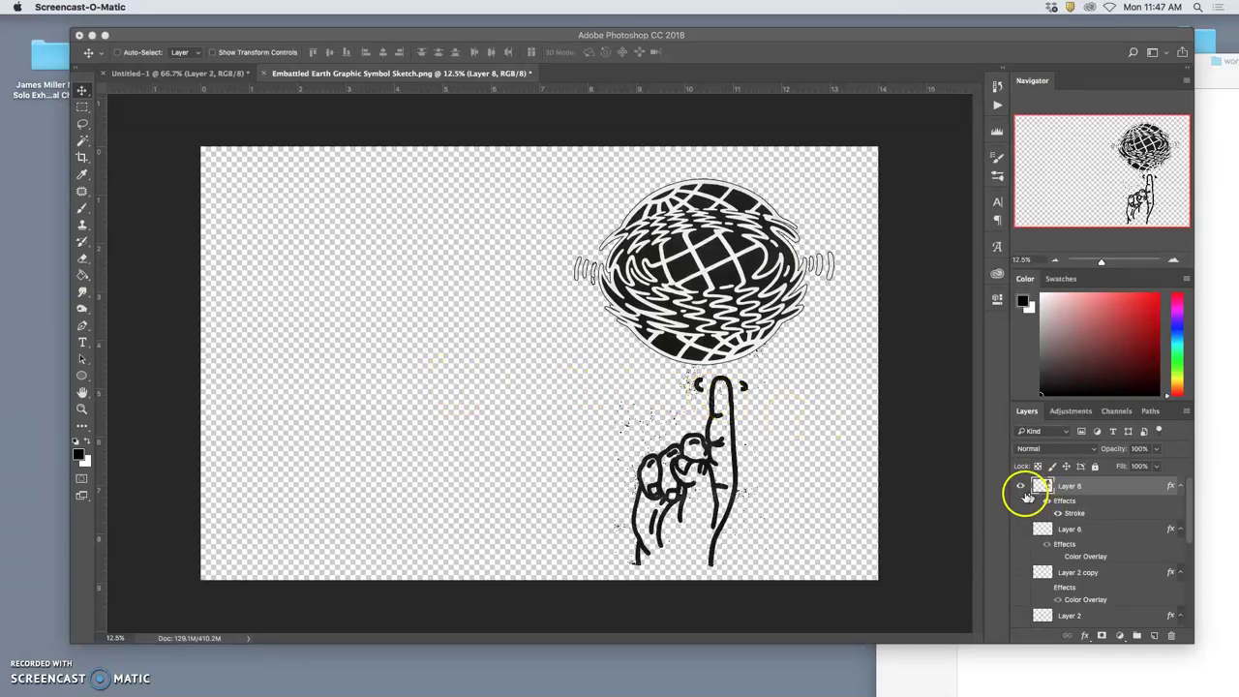
Toggle the sketch's white outline effect off and on to compare the look
left_click(1045, 504)
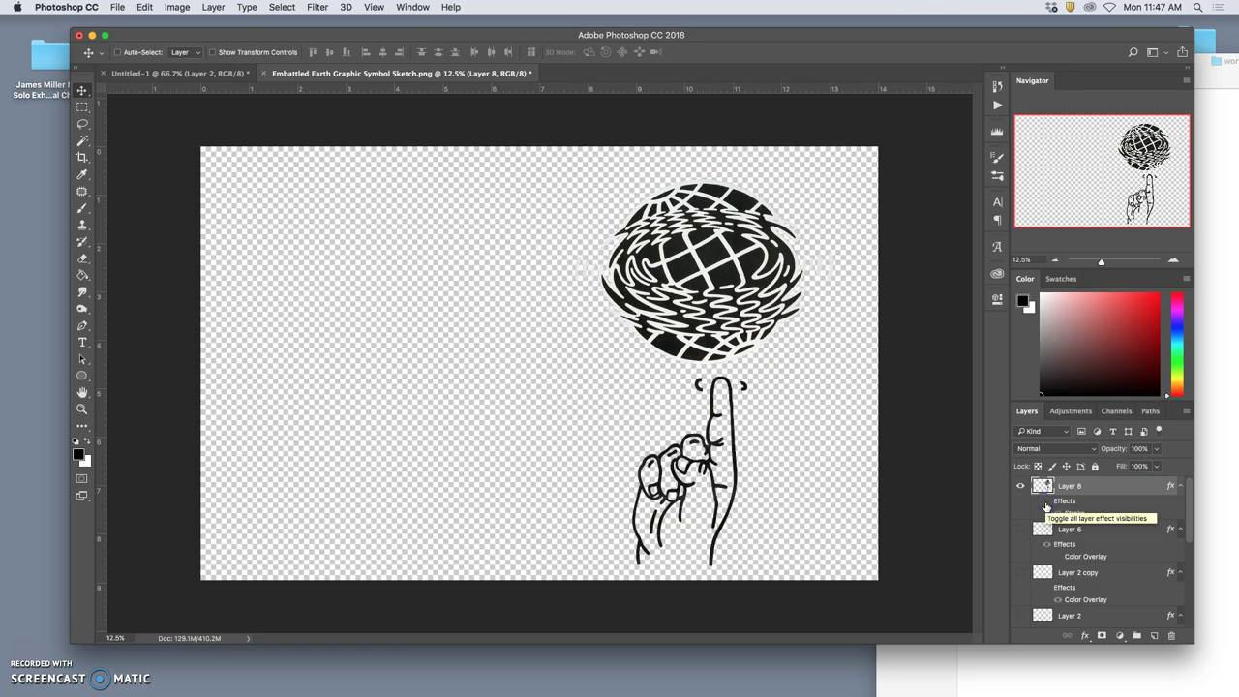
left_click(1046, 504)
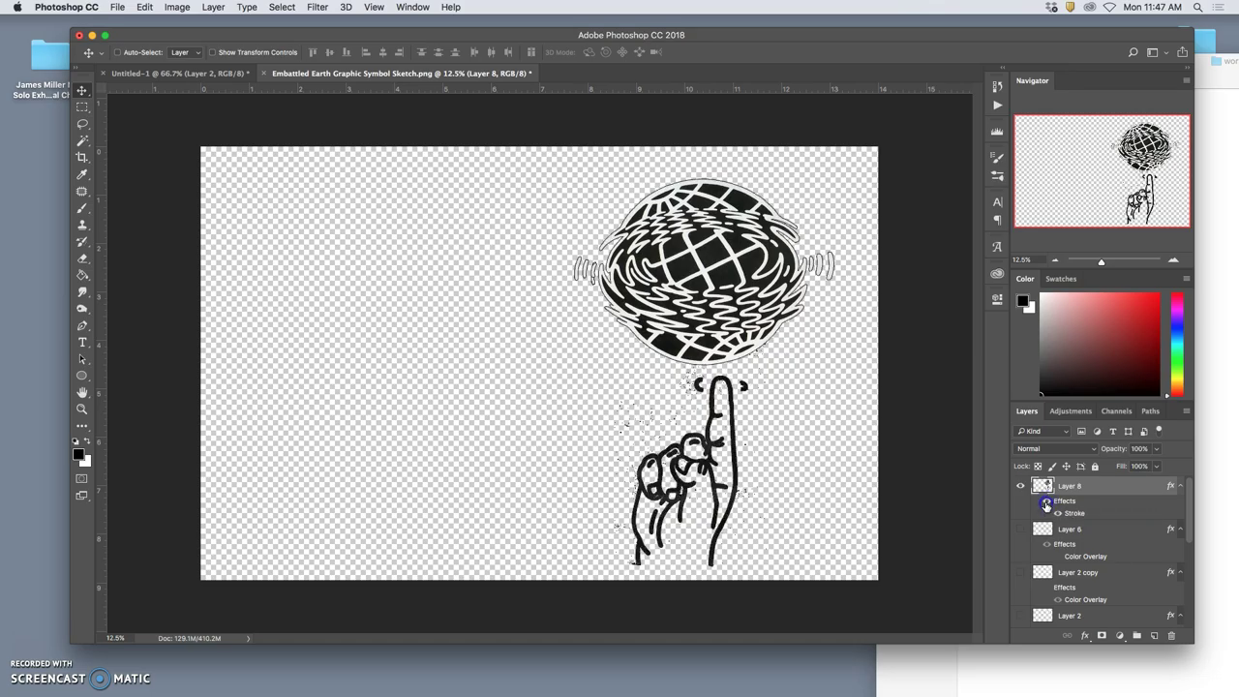
left_click(1046, 504)
left_click(1045, 504)
left_click(1045, 504)
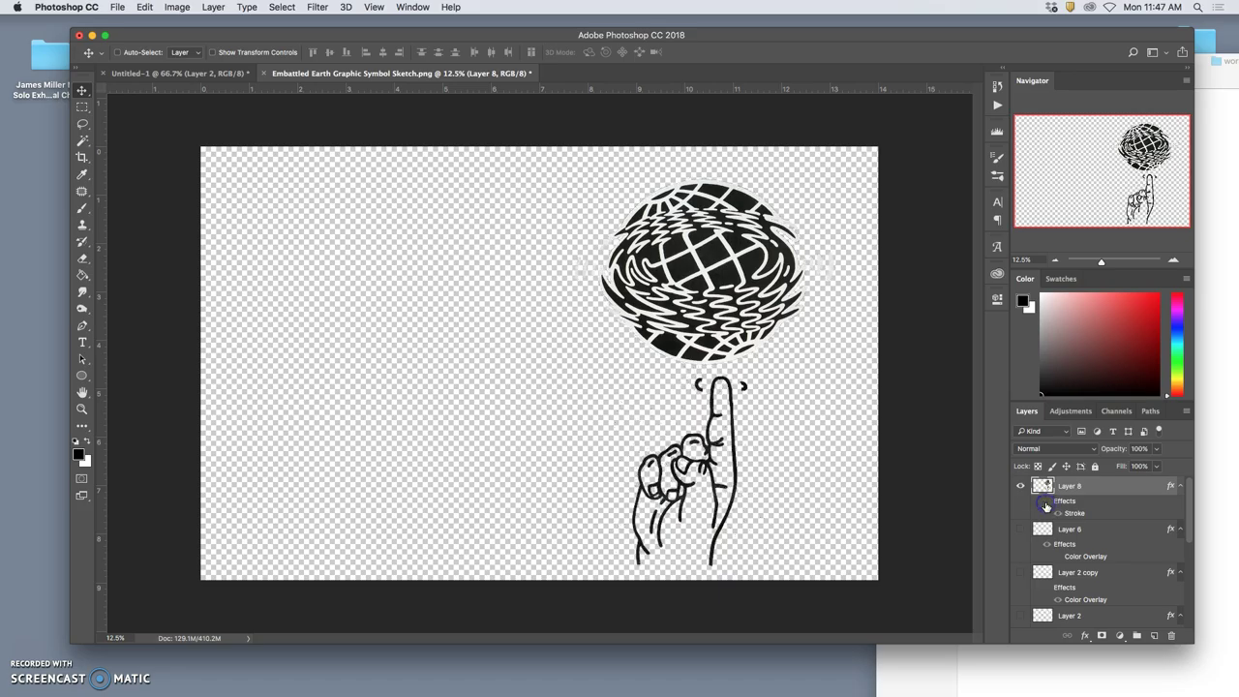
left_click(1046, 505)
left_click(1046, 505)
left_click(1045, 504)
scroll(771, 535, "up", 3)
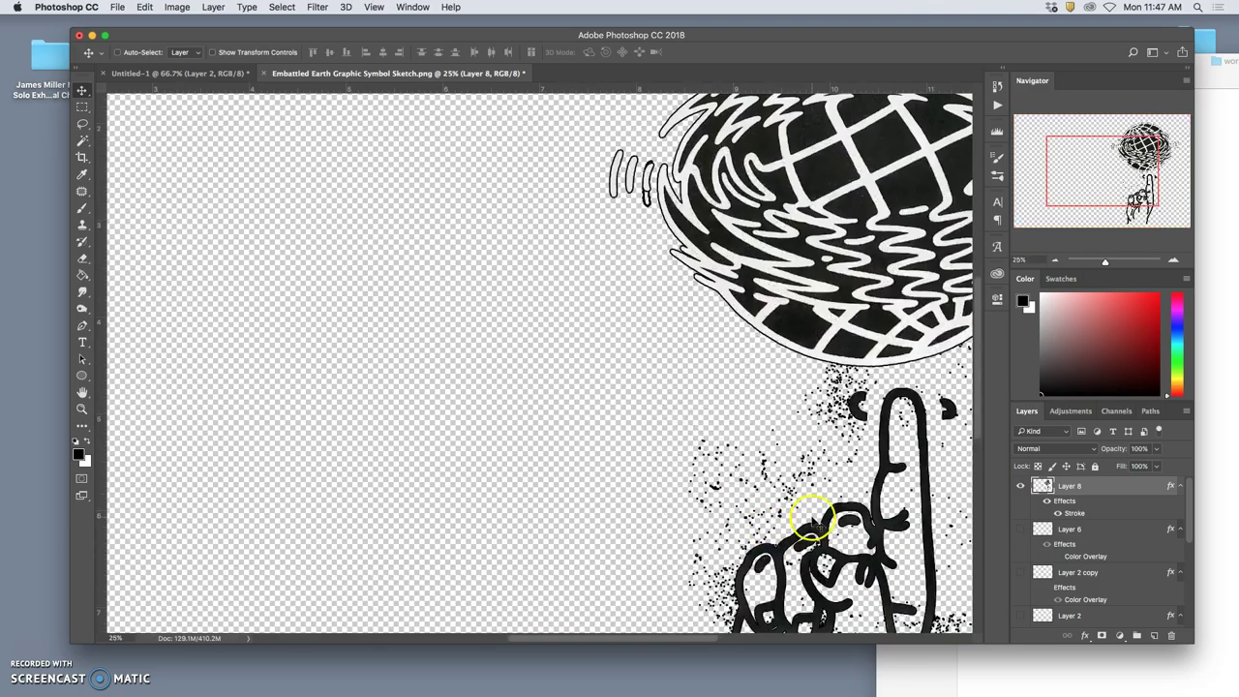
scroll(811, 515, "down", 3)
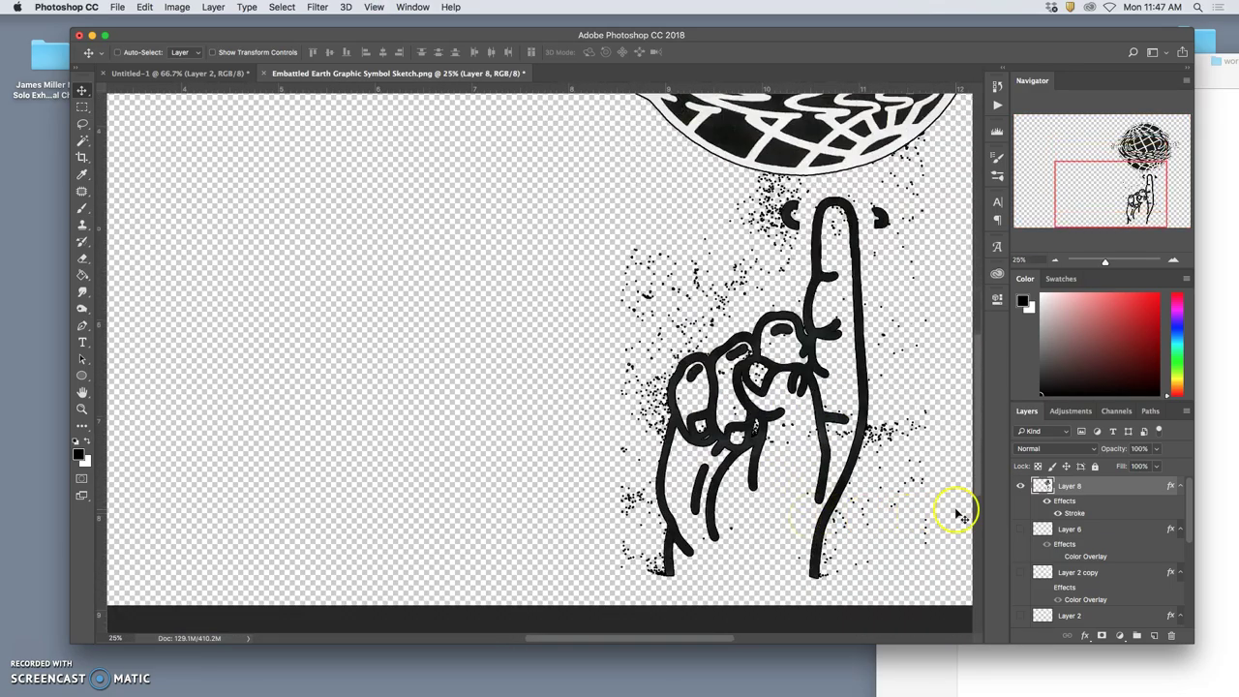
Check the sketch layer and its spatter and outline effects by hiding and restoring them
left_click(1021, 487)
left_click(1021, 487)
left_click(1047, 502)
left_click_drag(830, 373, 851, 418)
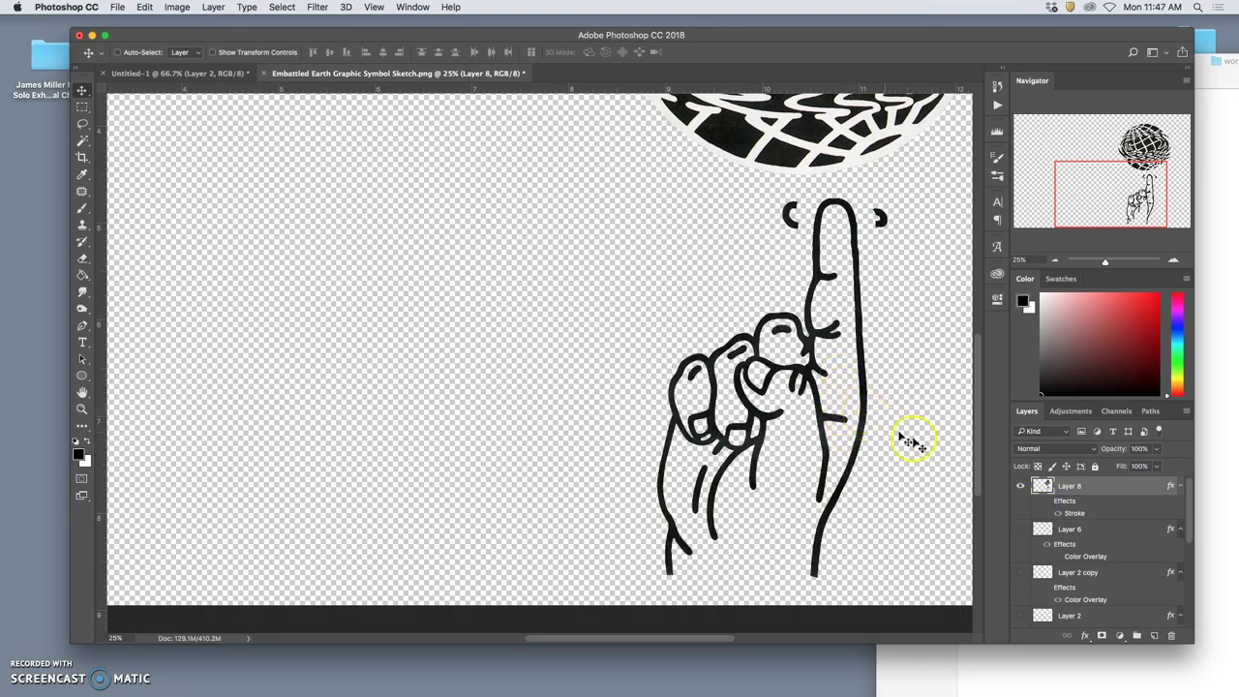
left_click(1047, 502)
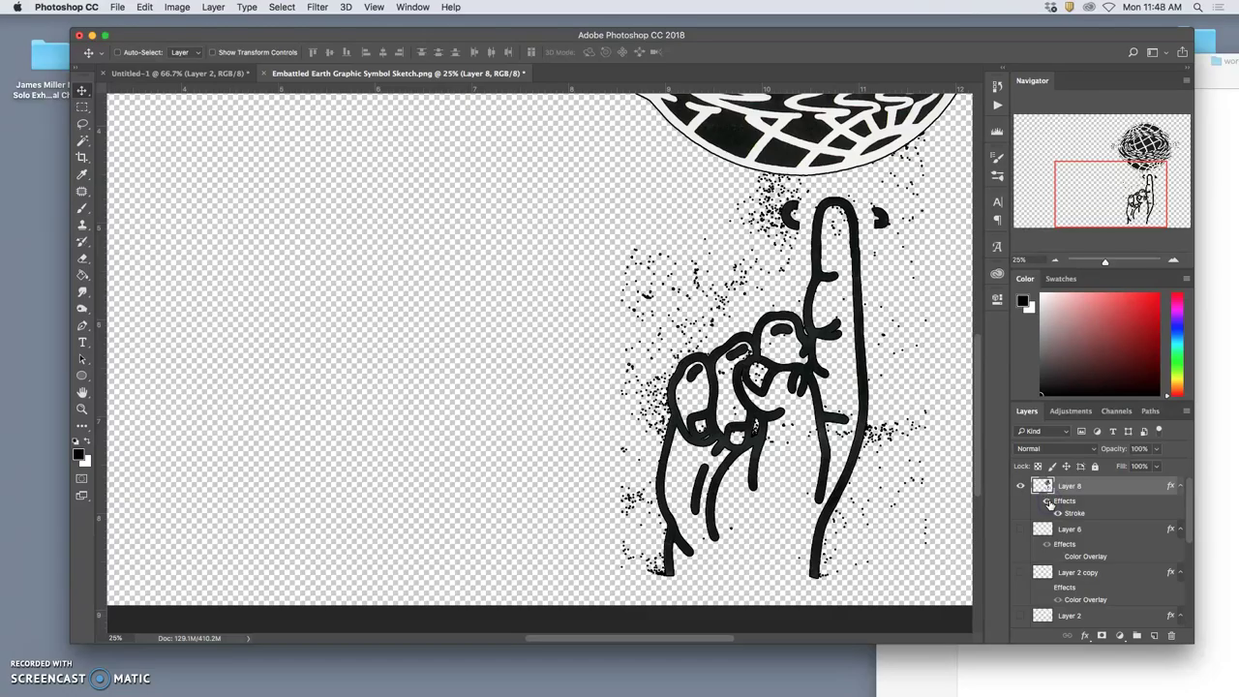
left_click(1048, 502)
left_click(1049, 502)
left_click(1048, 501)
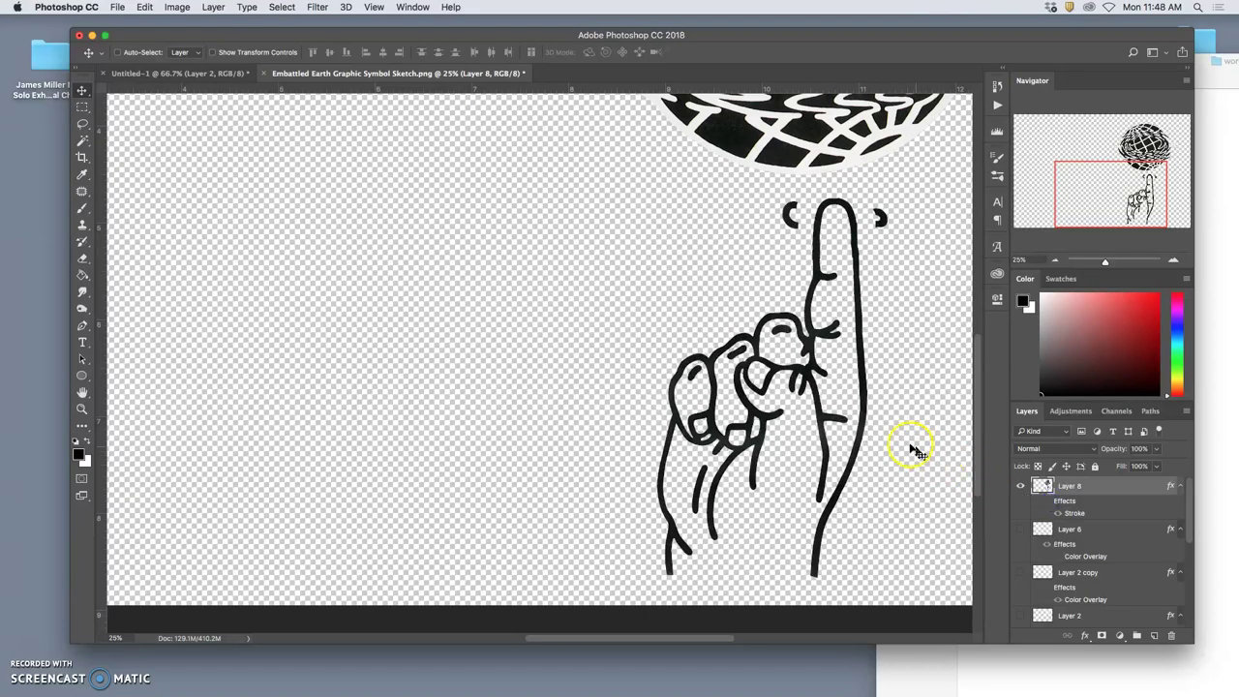
scroll(912, 445, "up", 5)
scroll(885, 442, "up", 4)
scroll(885, 438, "right", 2)
left_click(1046, 501)
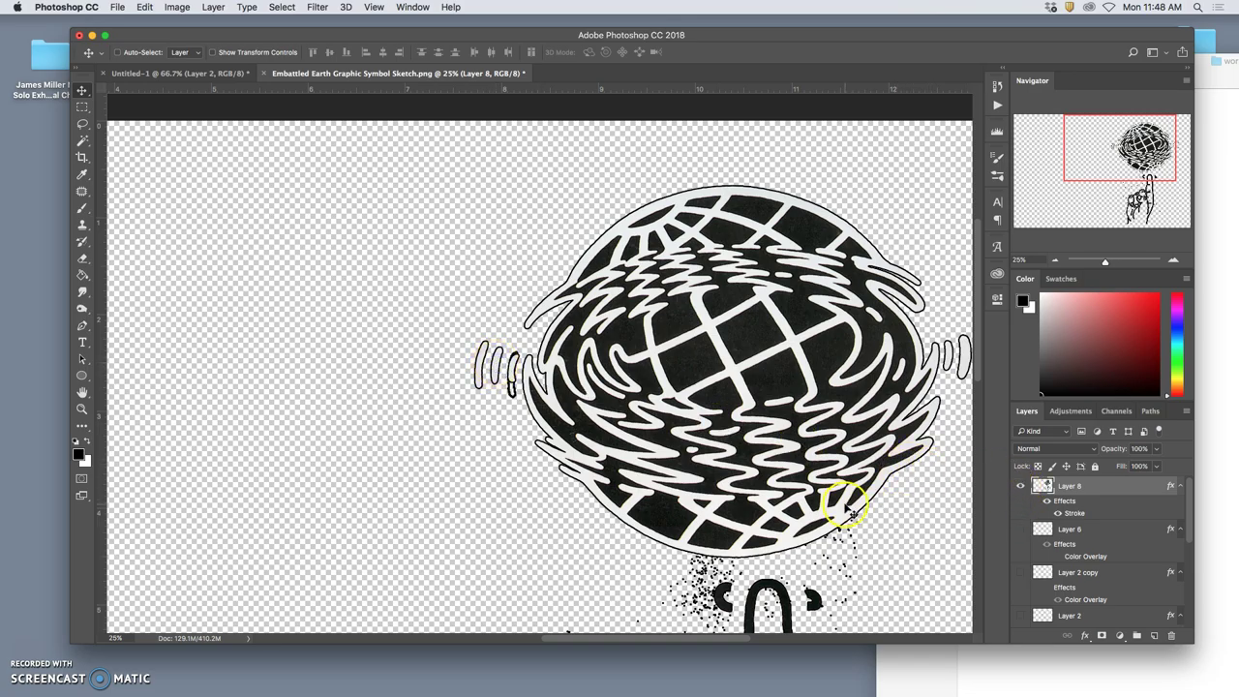
Lasso the sound-wave marks on both sides of the globe and copy them to a new layer
left_click(82, 123)
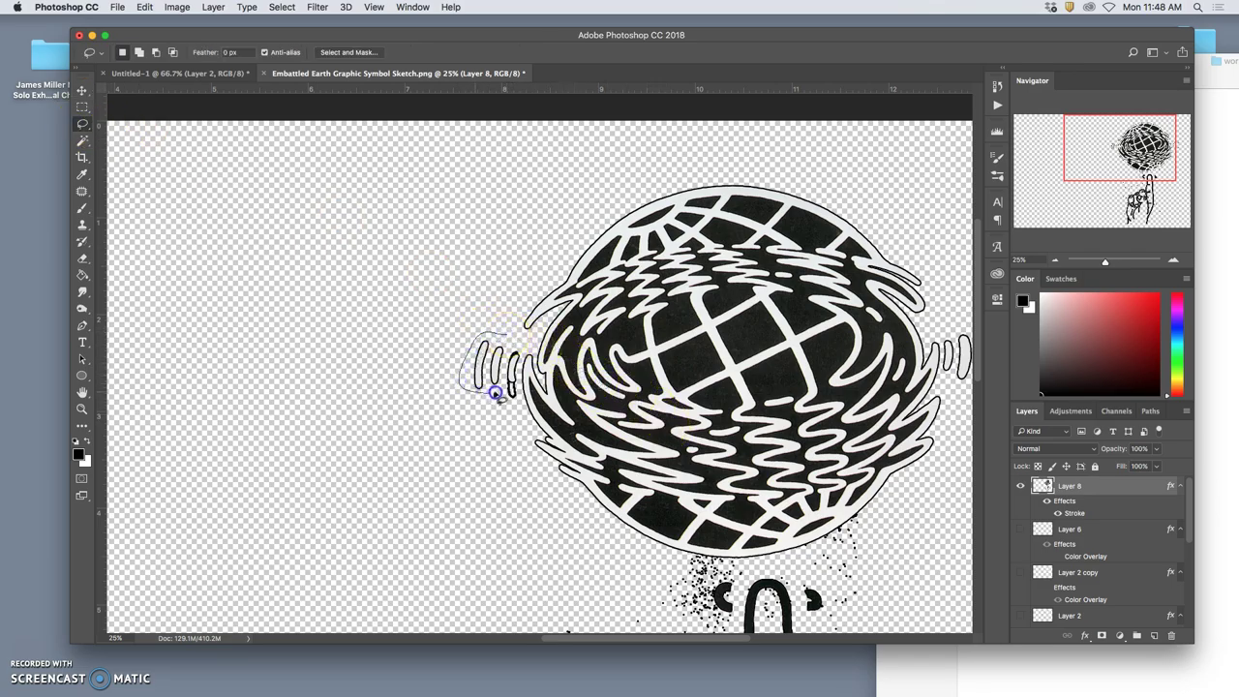
left_click_drag(518, 336, 520, 339)
scroll(954, 377, "right", 3)
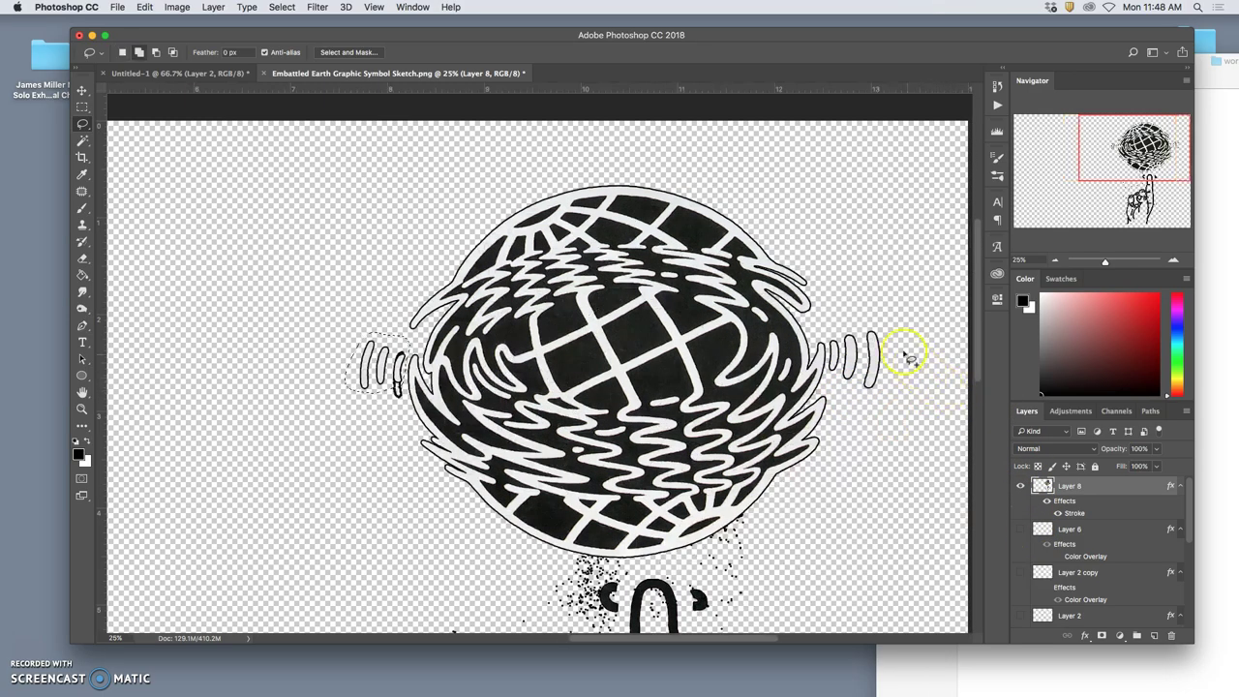
left_click_drag(865, 322, 829, 328)
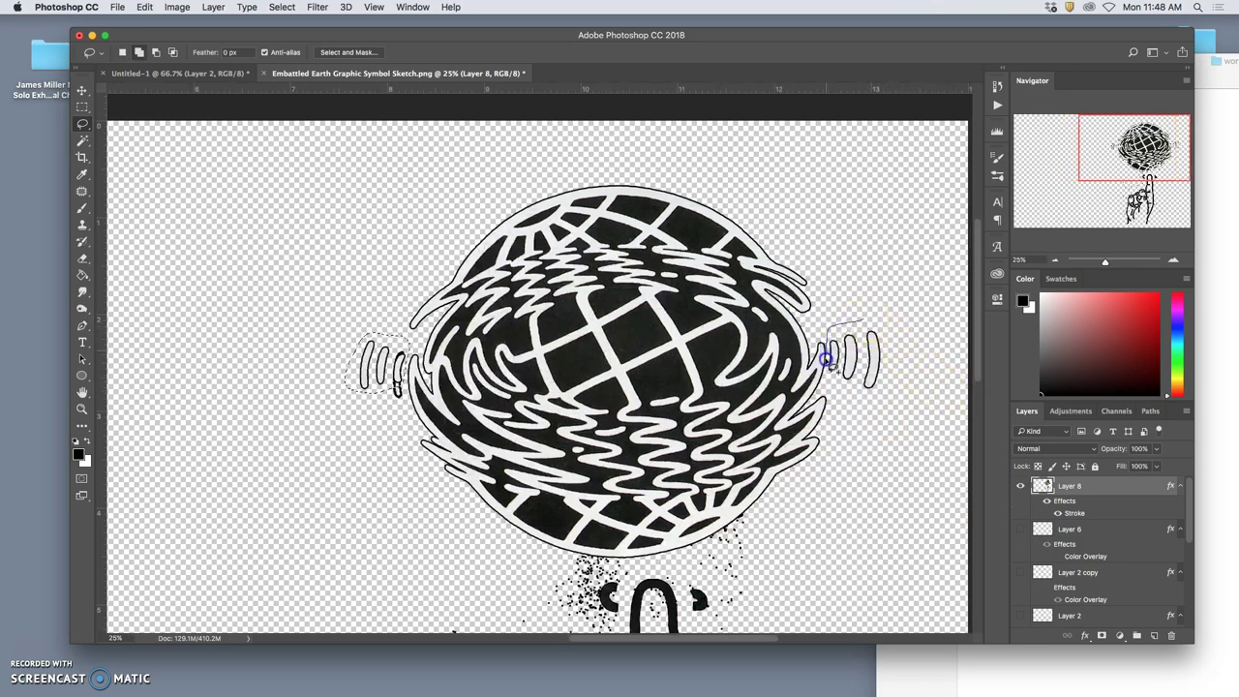
mouse_move(860, 398)
left_mouse_down()
mouse_move(885, 343)
mouse_move(862, 354)
left_mouse_up()
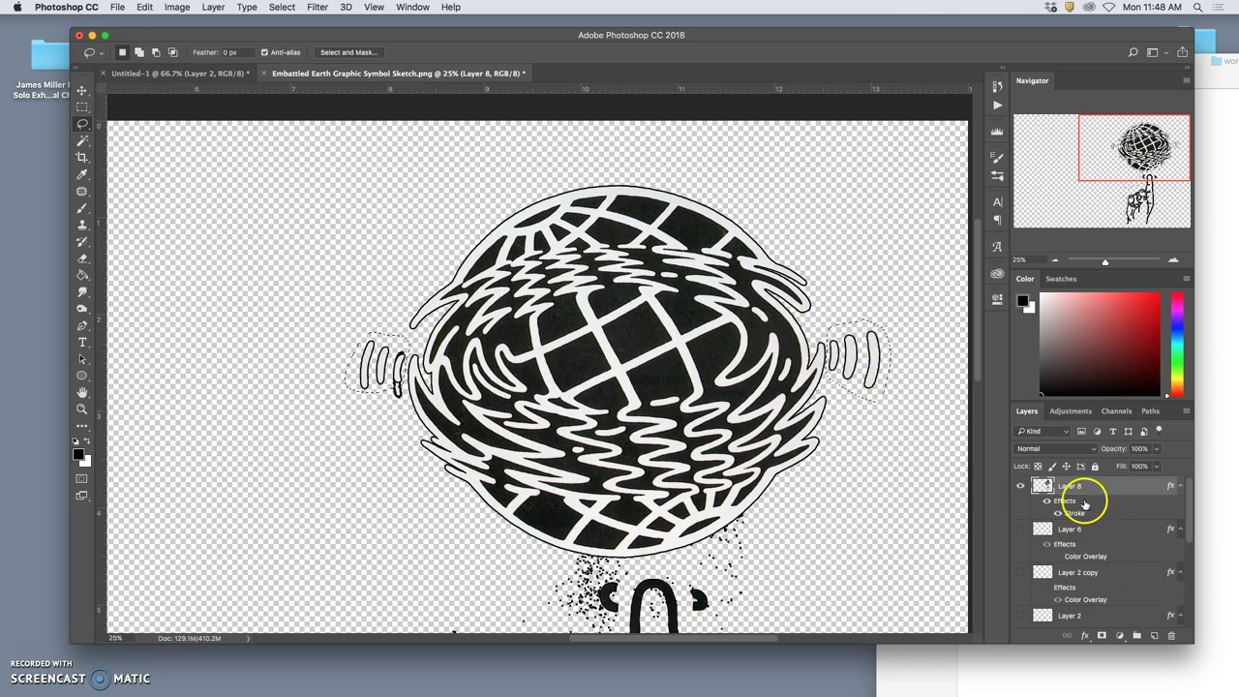
key("super+j")
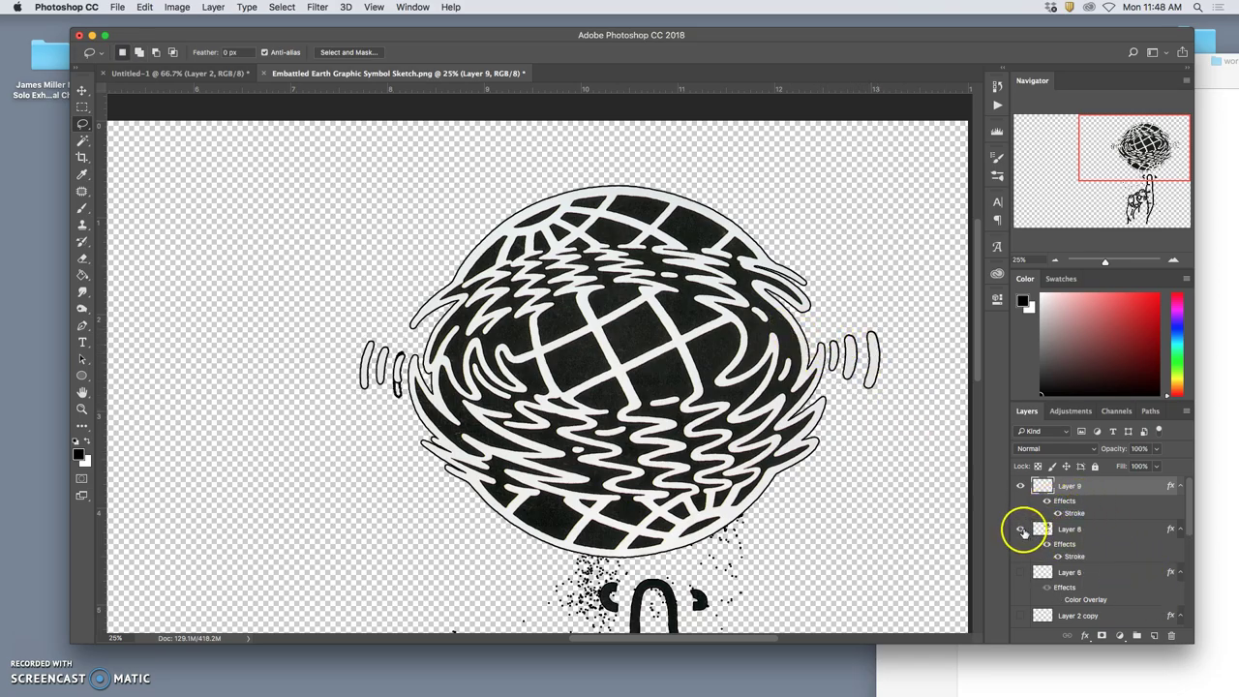
Switch off the outline effect on both the globe layer and the new marks layer
left_click(1020, 529)
left_click(1020, 530)
left_click(1047, 545)
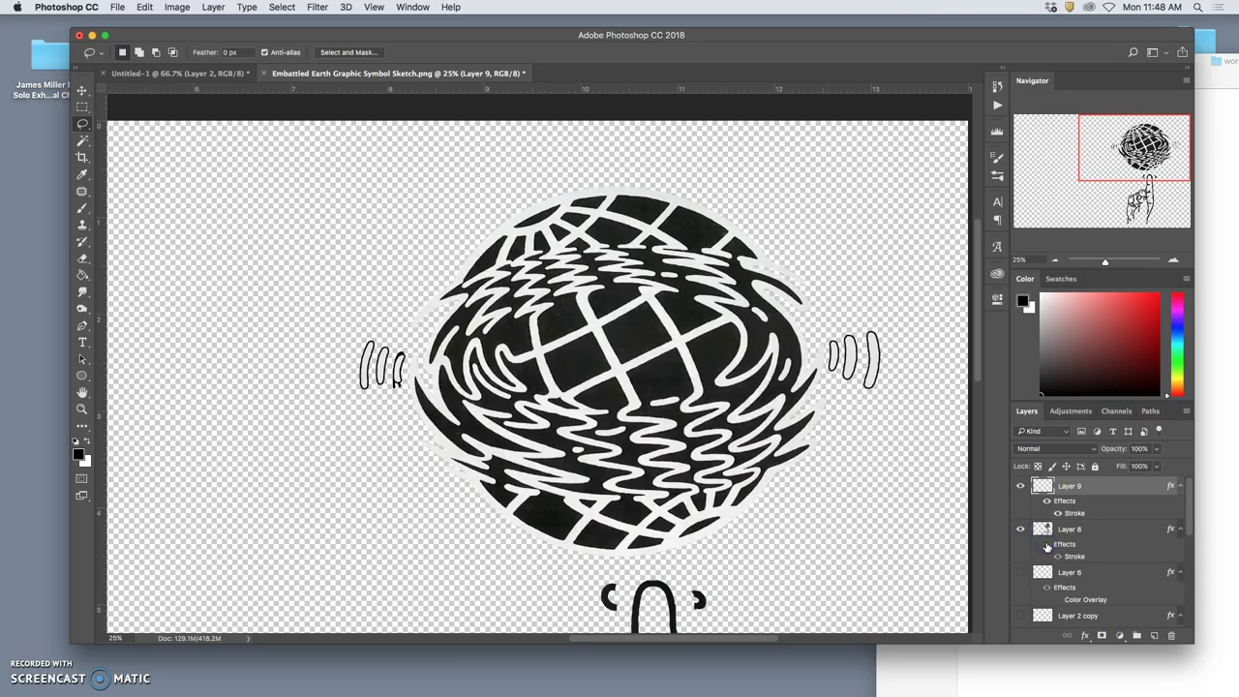
left_click(1074, 490)
left_click(1048, 500)
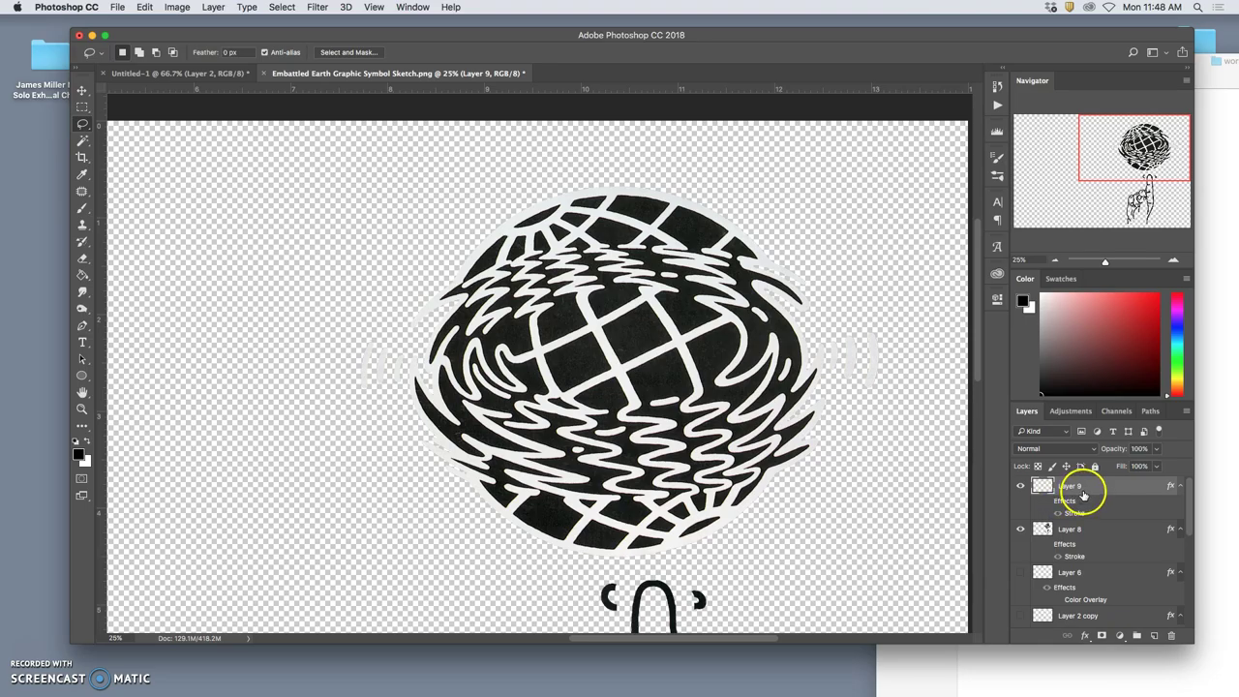
Give Layer 9 a #000000 Color Overlay so the wave marks turn solid black
double_click(1068, 500)
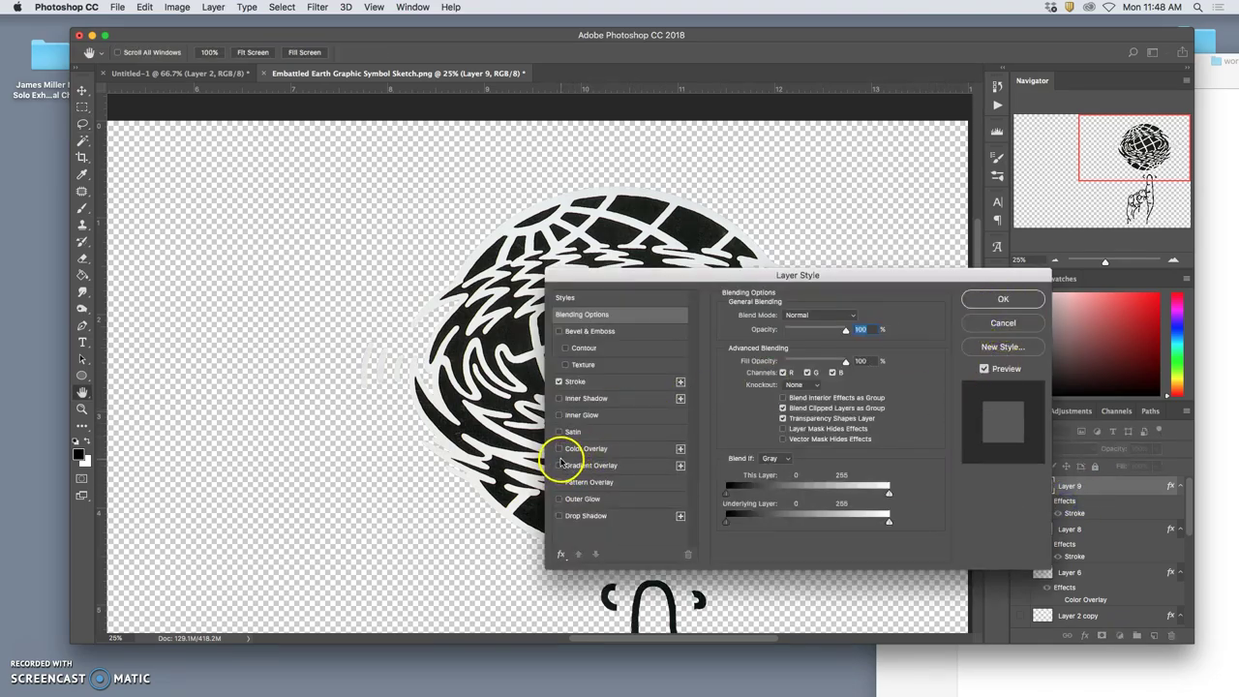
left_click(560, 450)
left_click(853, 316)
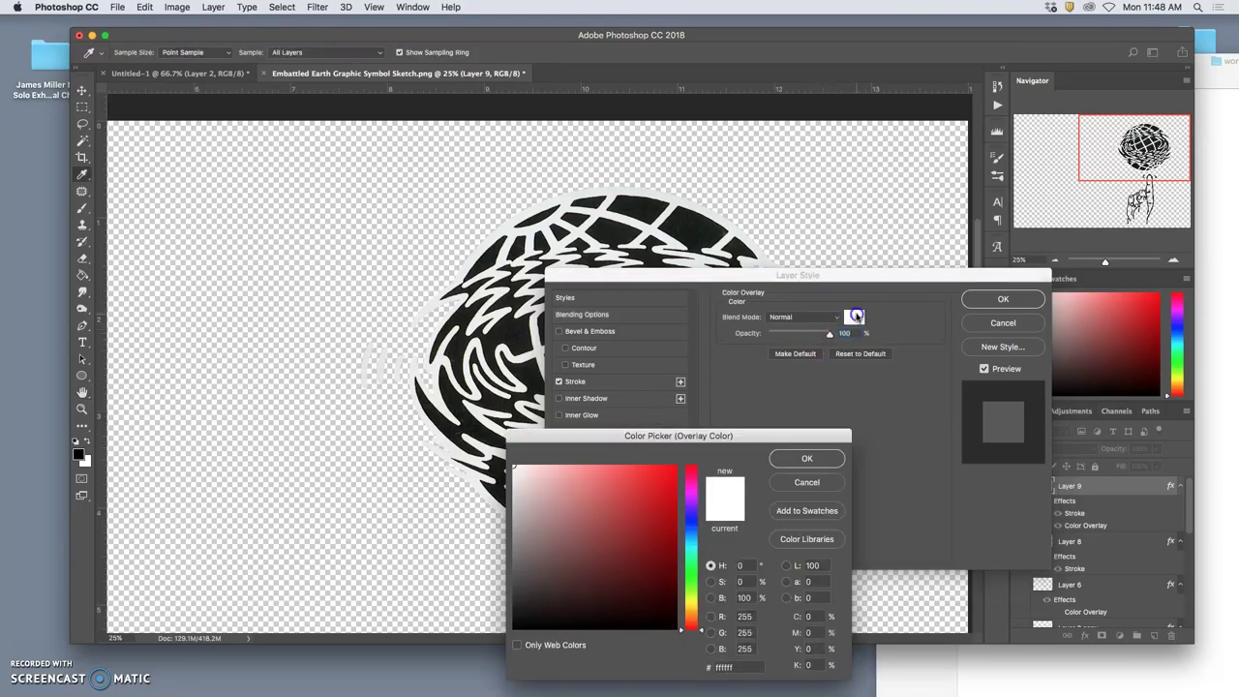
left_click(515, 627)
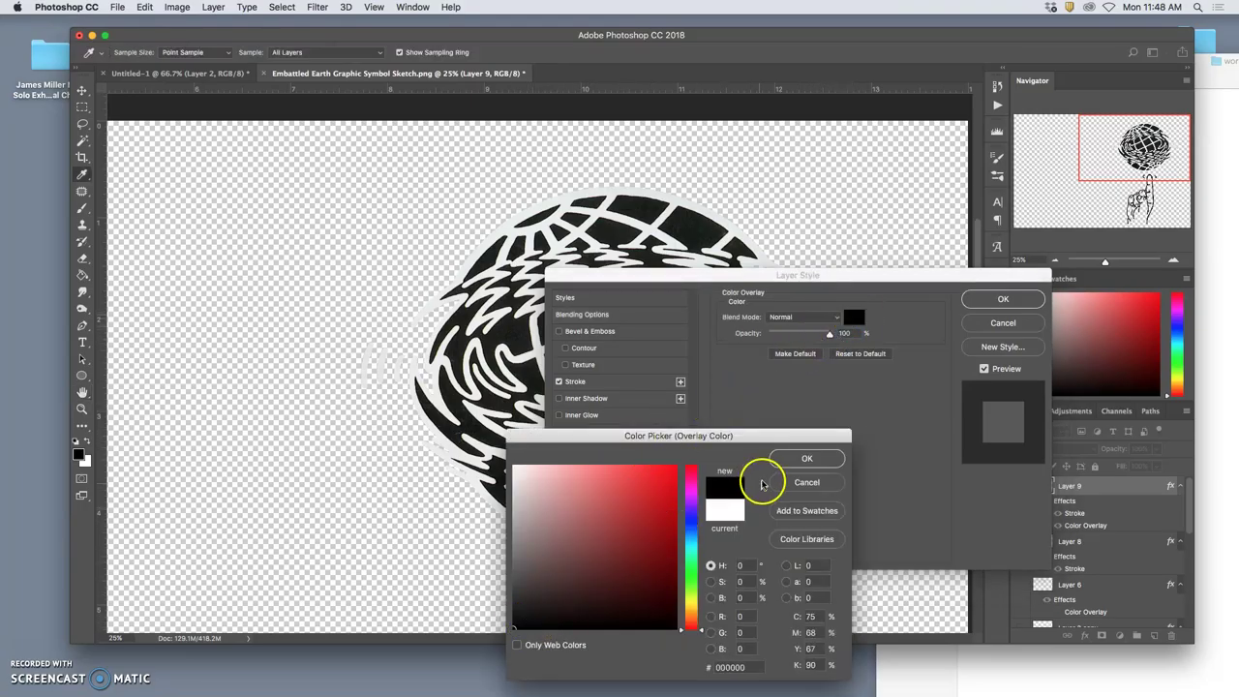
left_click(787, 459)
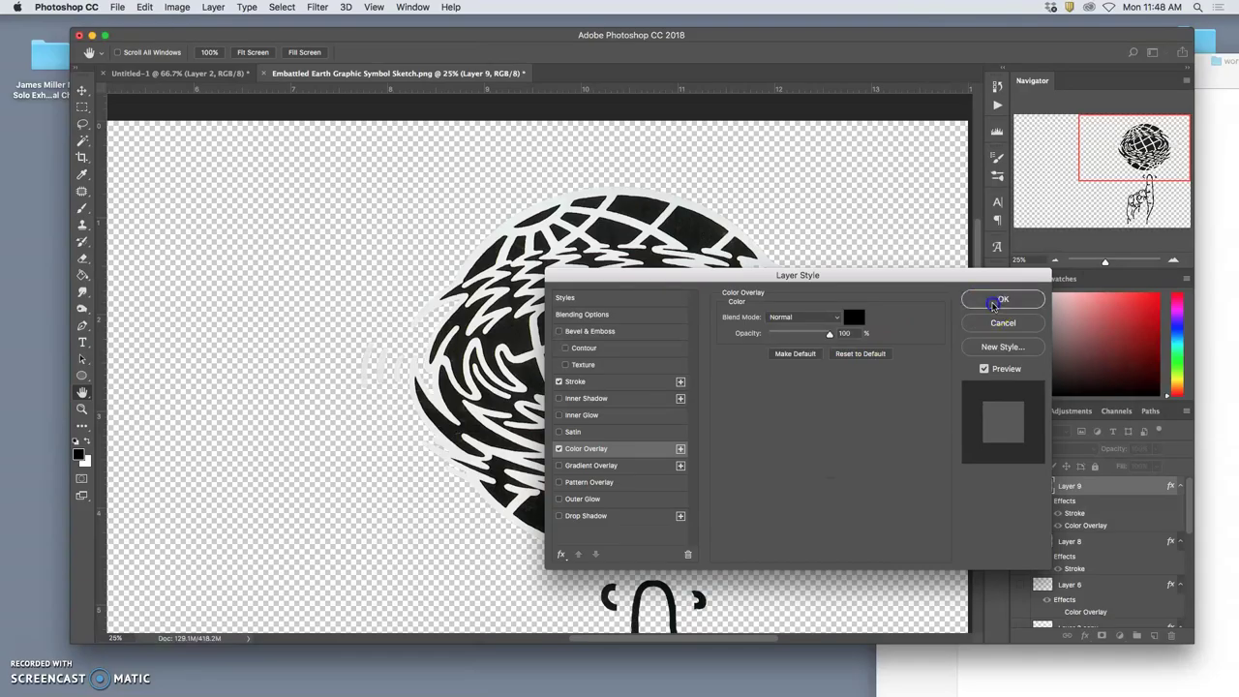
left_click(997, 302)
left_click(1046, 502)
left_click(884, 525)
scroll(819, 501, "left", 2)
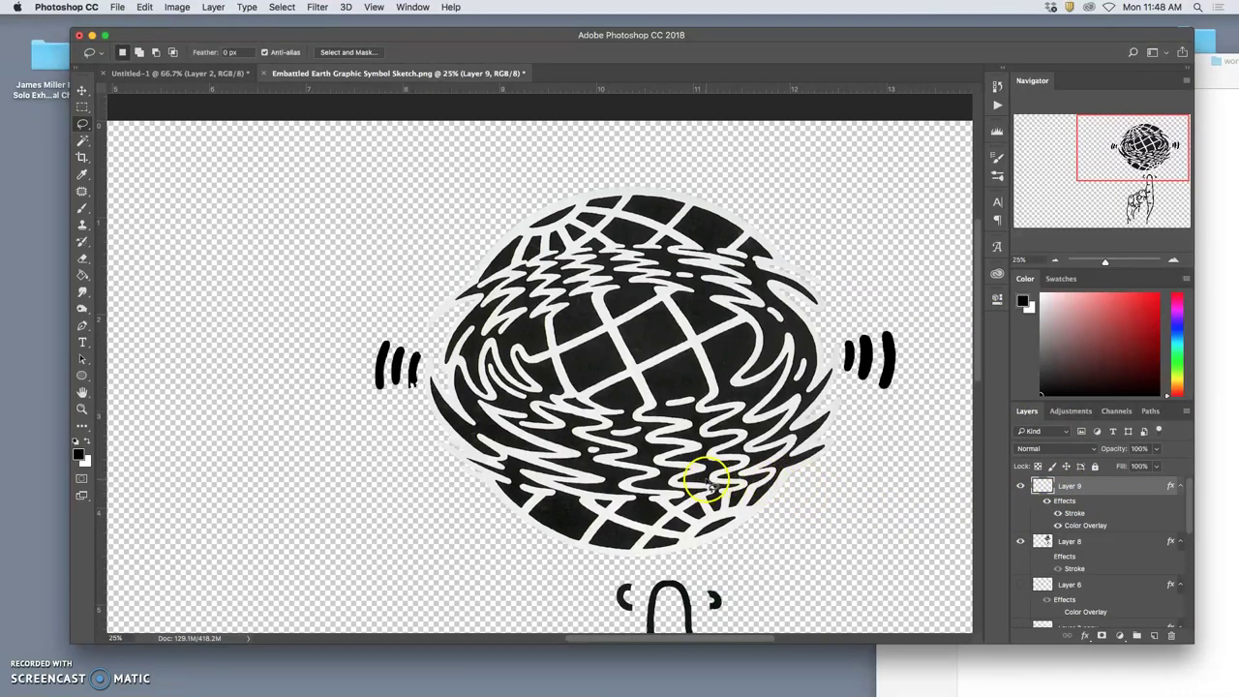
Zoom to 100% on the marks, turn off Layer 9's Stroke effect, then zoom back out
key("super+h")
key("super+equal")
key("super+equal")
key("super+equal")
key("super+equal")
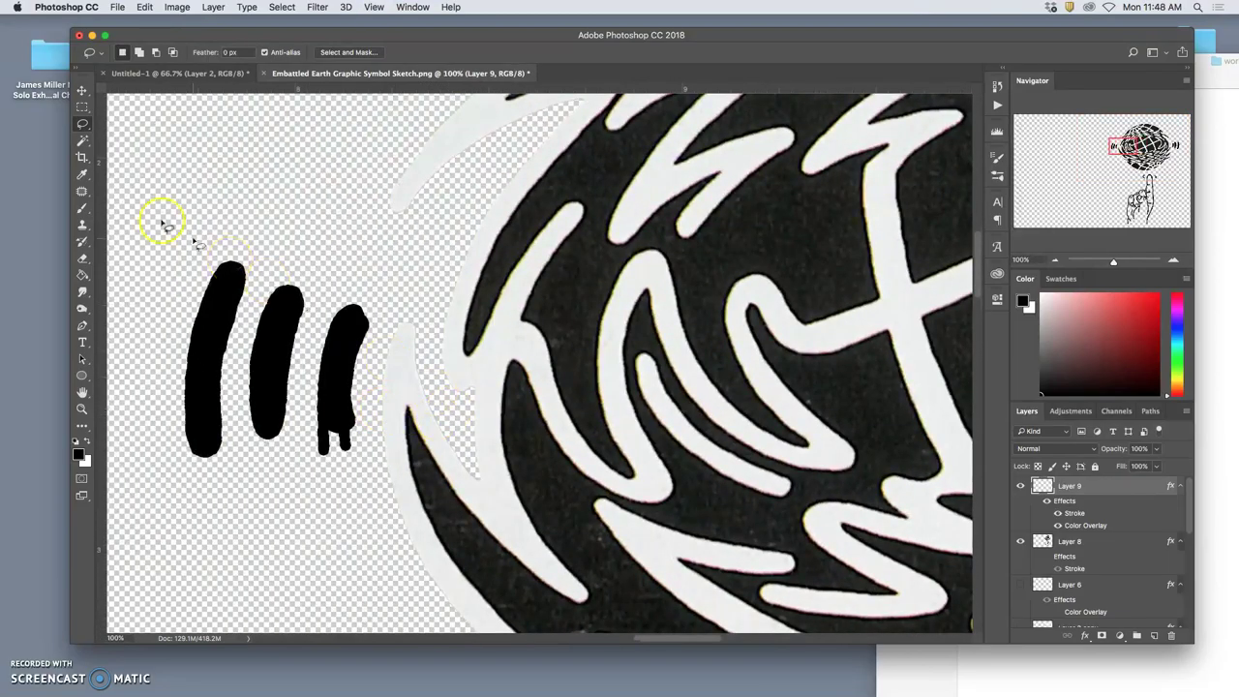
left_click(83, 127)
left_click(1103, 545)
scroll(1098, 581, "down", 5)
scroll(1094, 583, "up", 5)
left_click(1070, 486)
left_click(1058, 513)
left_click(995, 537)
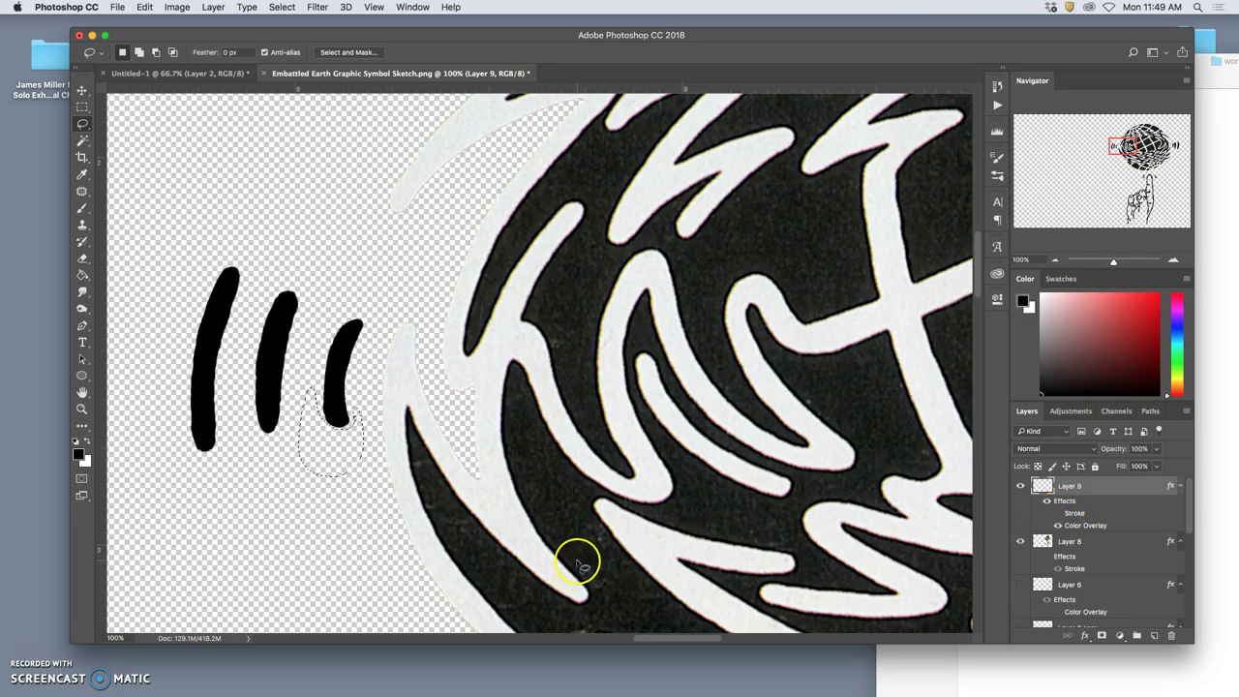
key("super+minus")
key("super+minus")
key("super+minus")
key("super+minus")
key("super+minus")
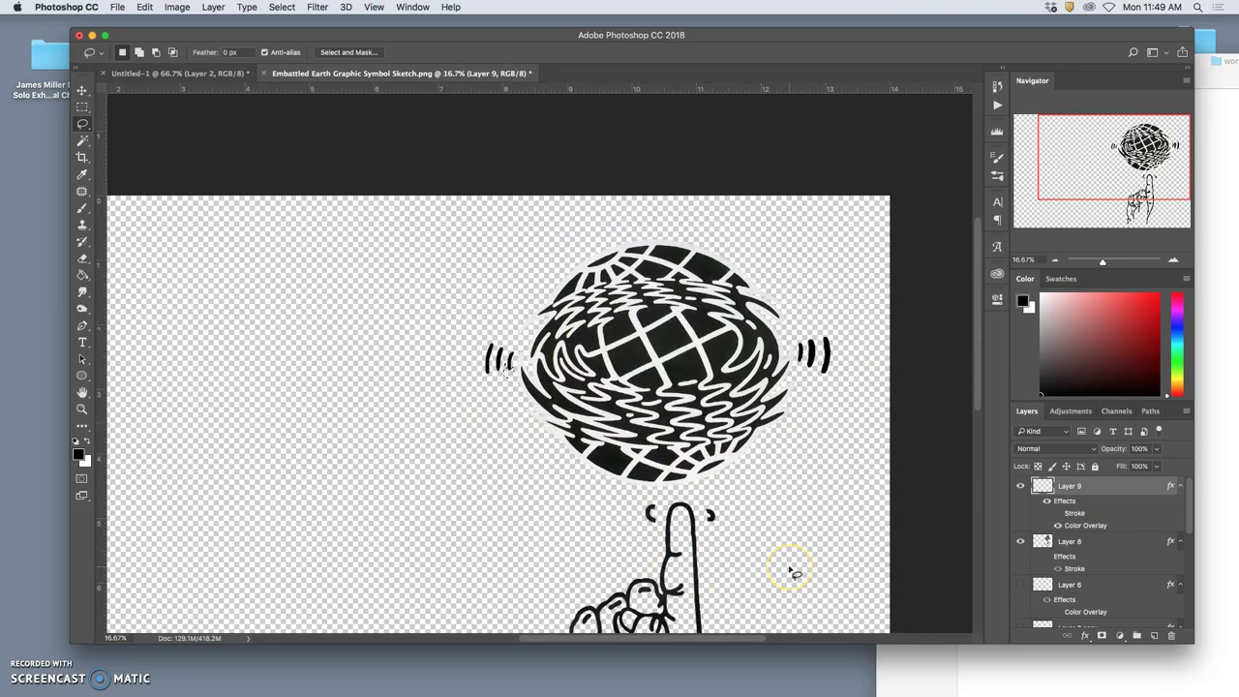
Zoom out to the whole image, cancel Save As, and select the marks layer's wave shapes
key("super+minus")
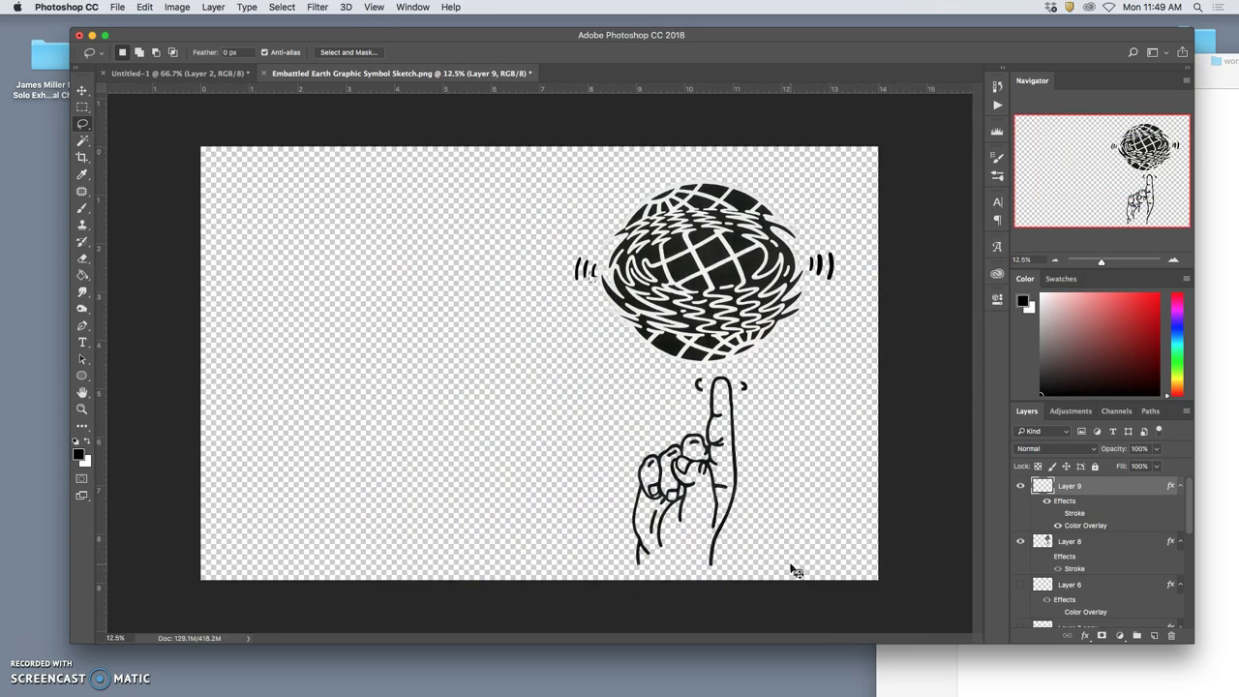
key("super+shift+s")
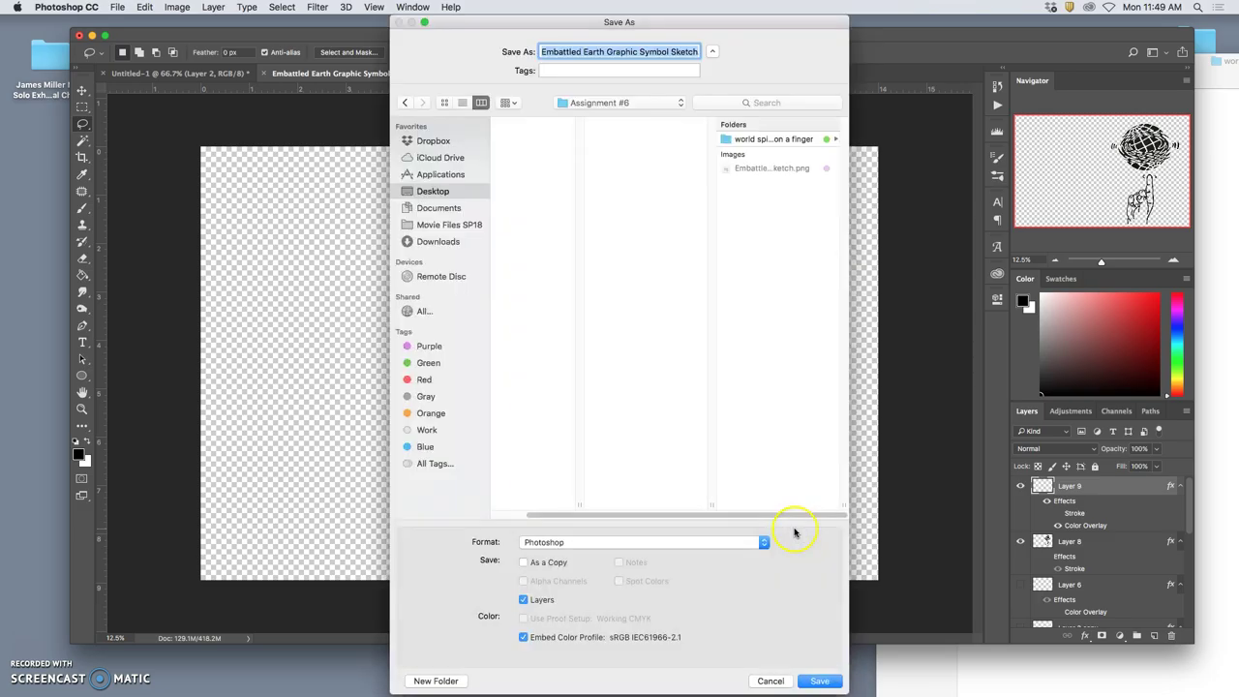
left_click(777, 678)
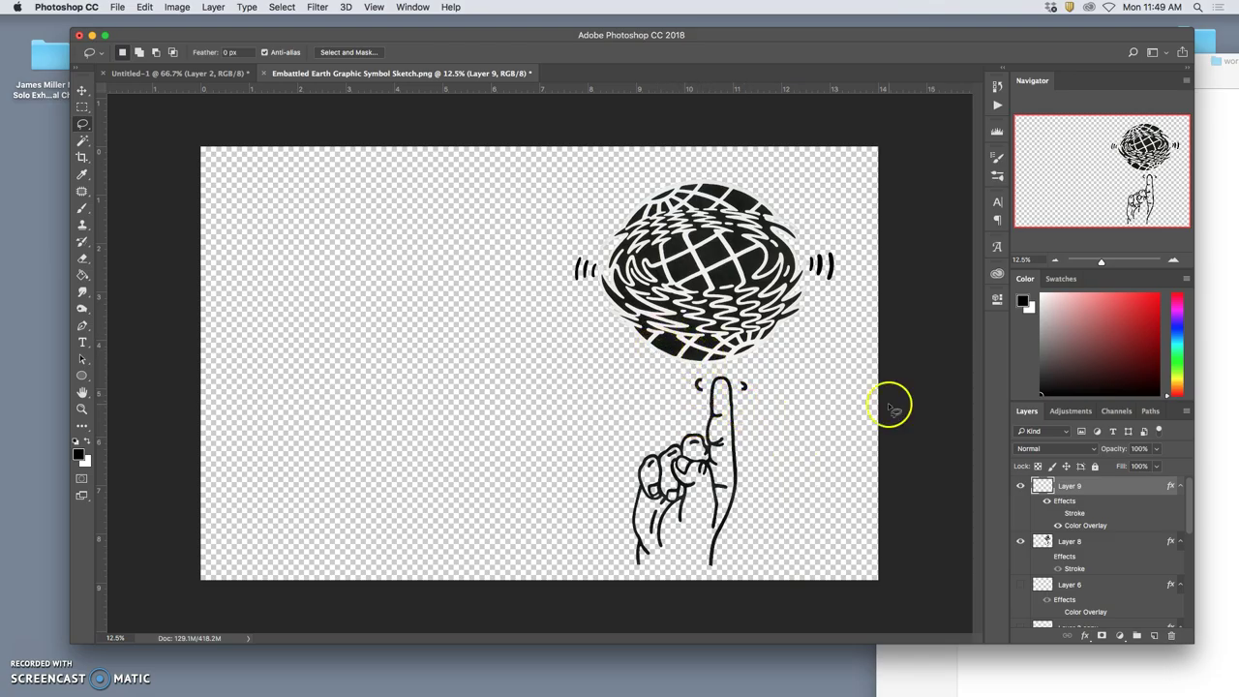
left_click(1043, 489, "super")
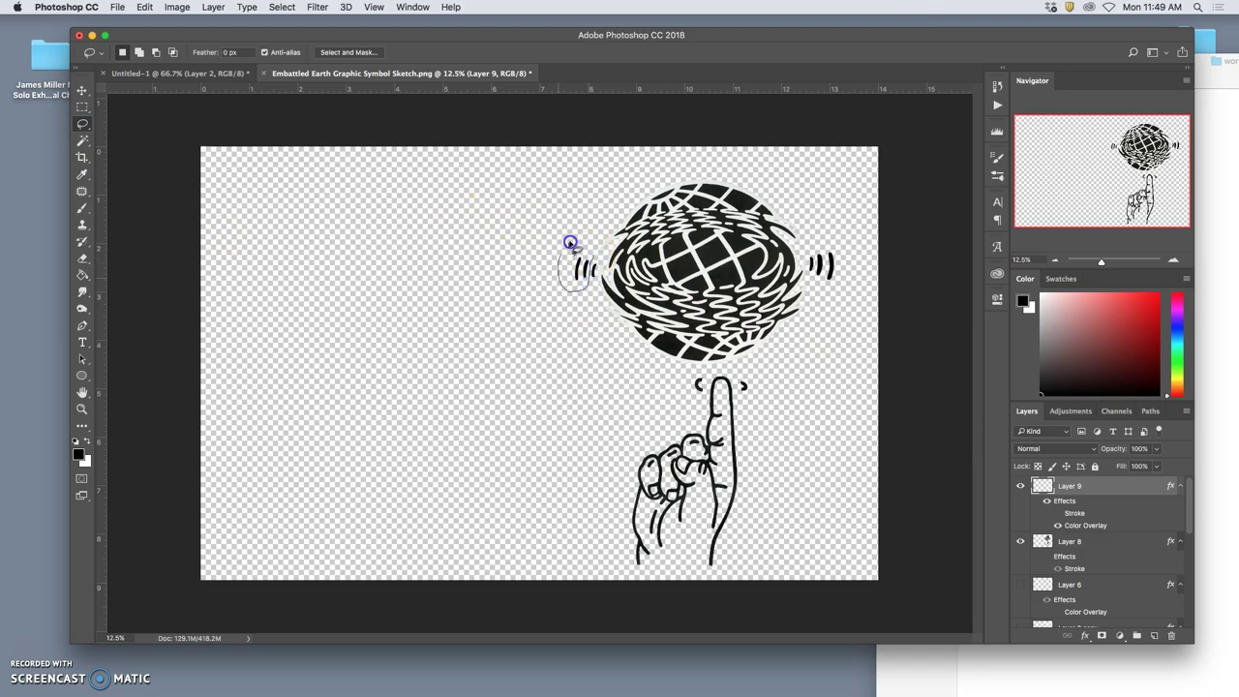
key("super+j")
left_click(83, 90)
left_click_drag(583, 279, 662, 435)
key("super+t")
key("Return")
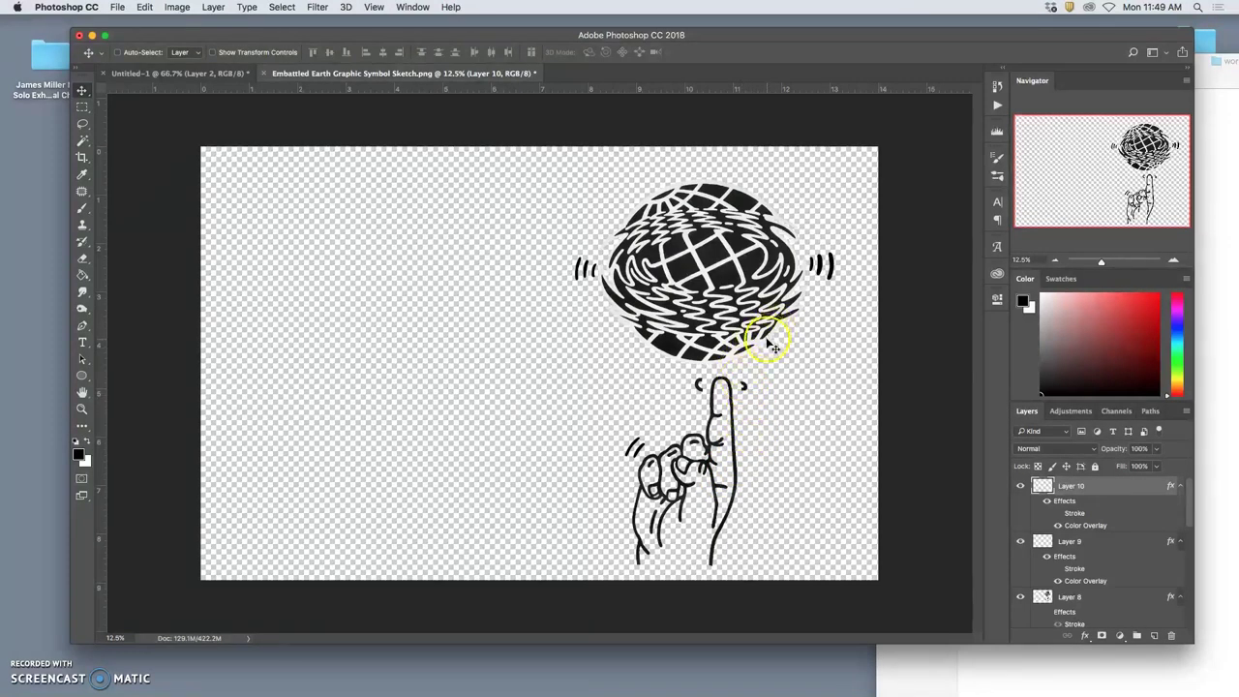
scroll(831, 428, "up", 5)
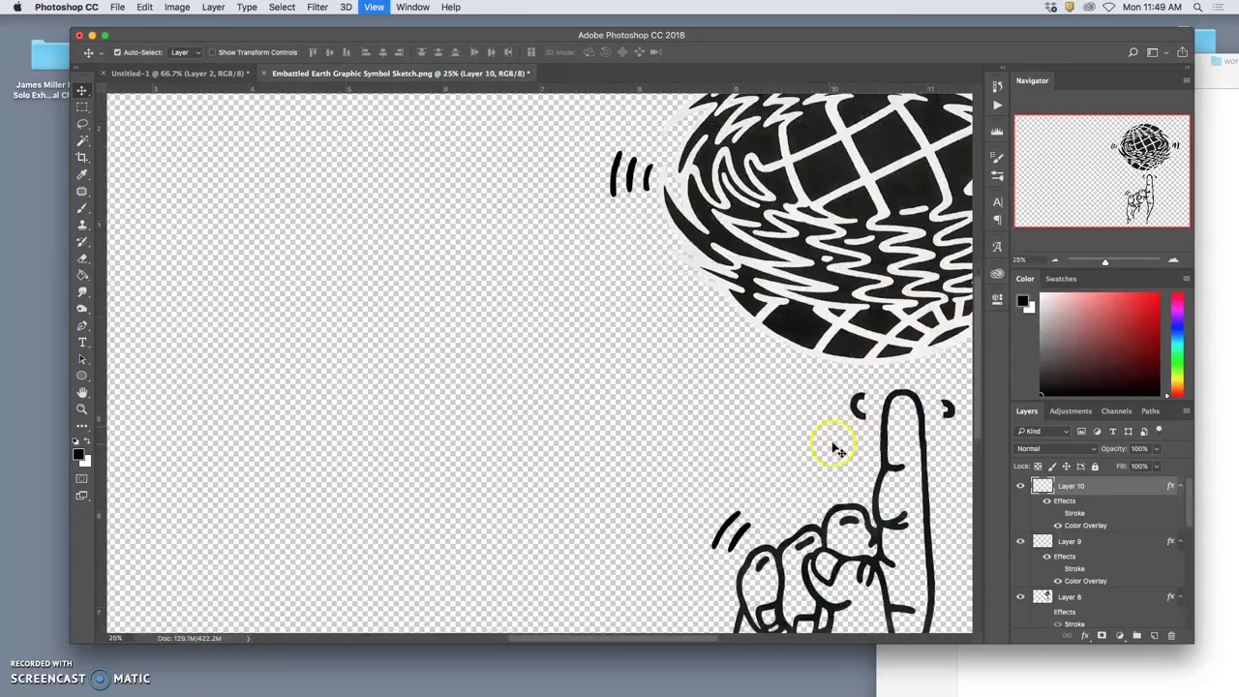
scroll(829, 431, "down", 3)
scroll(821, 432, "down", 3)
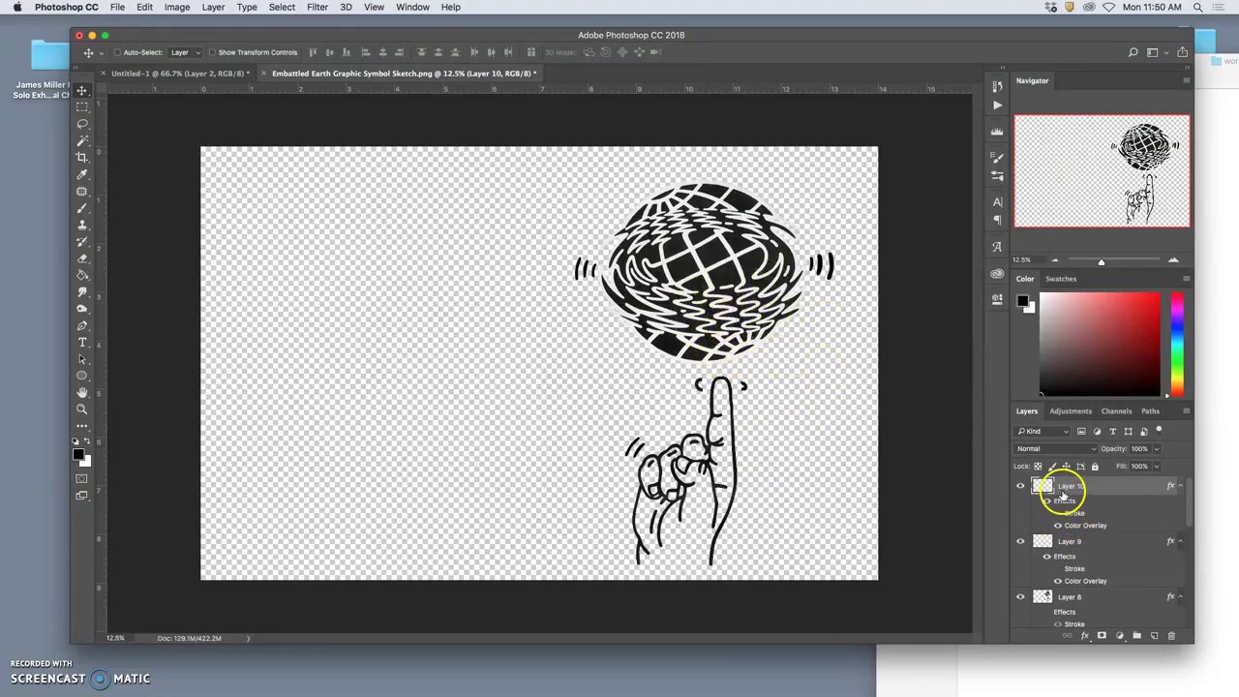
Apply Levels to Layer 10, moving the white input slider left to brighten light tones
left_click(177, 8)
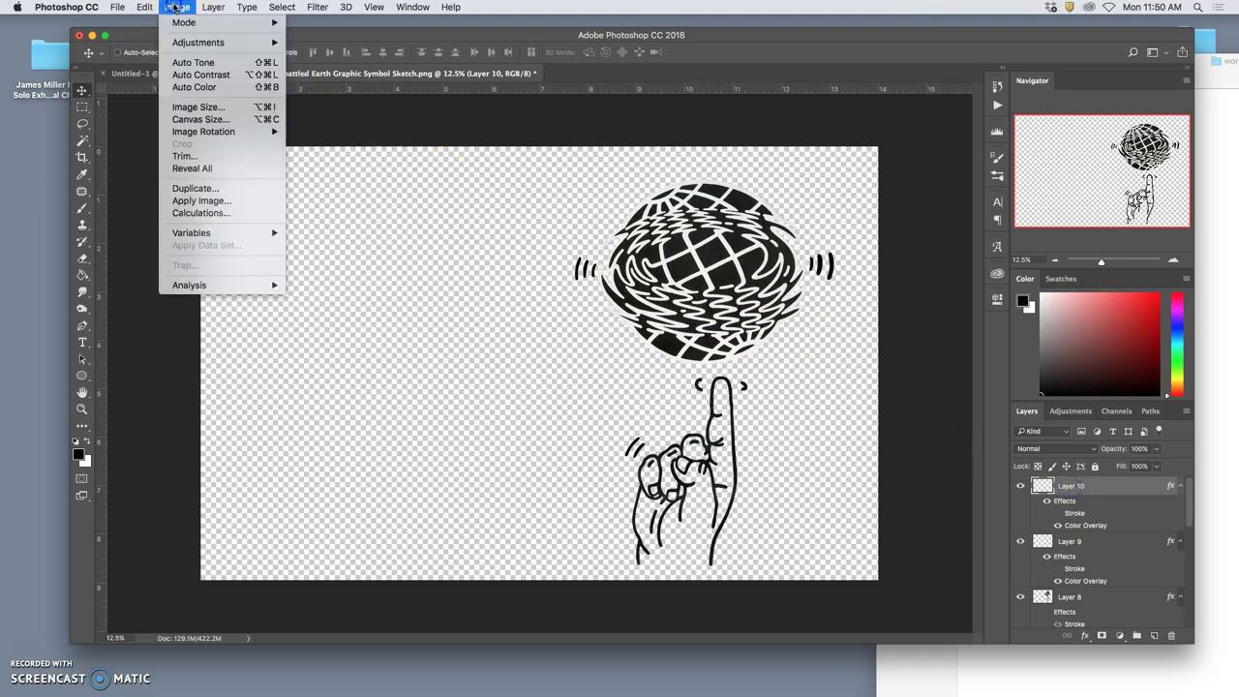
mouse_move(199, 43)
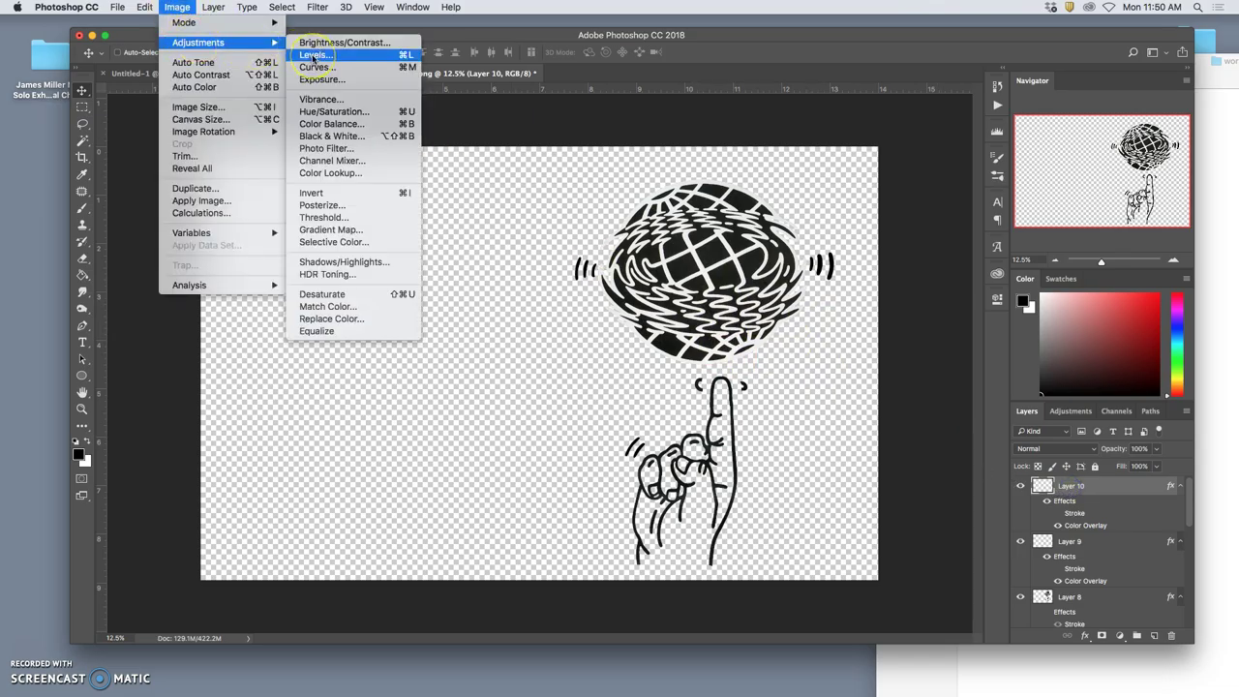
left_click(317, 56)
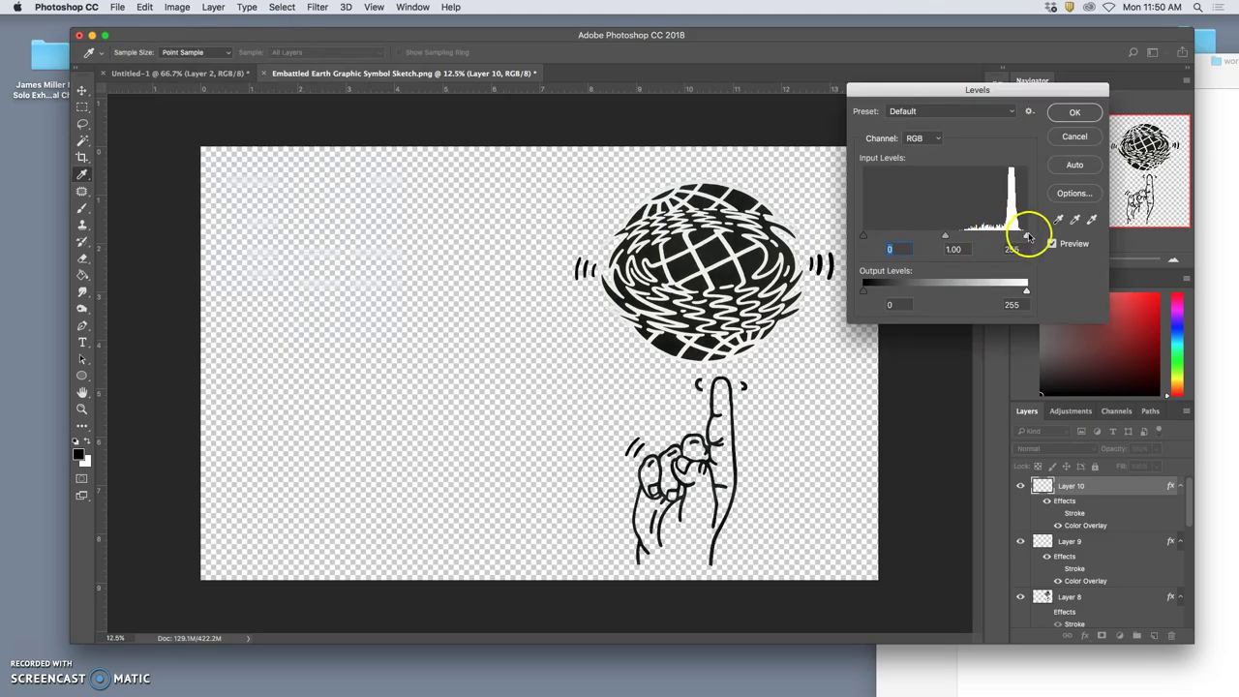
left_click_drag(1025, 235, 1019, 237)
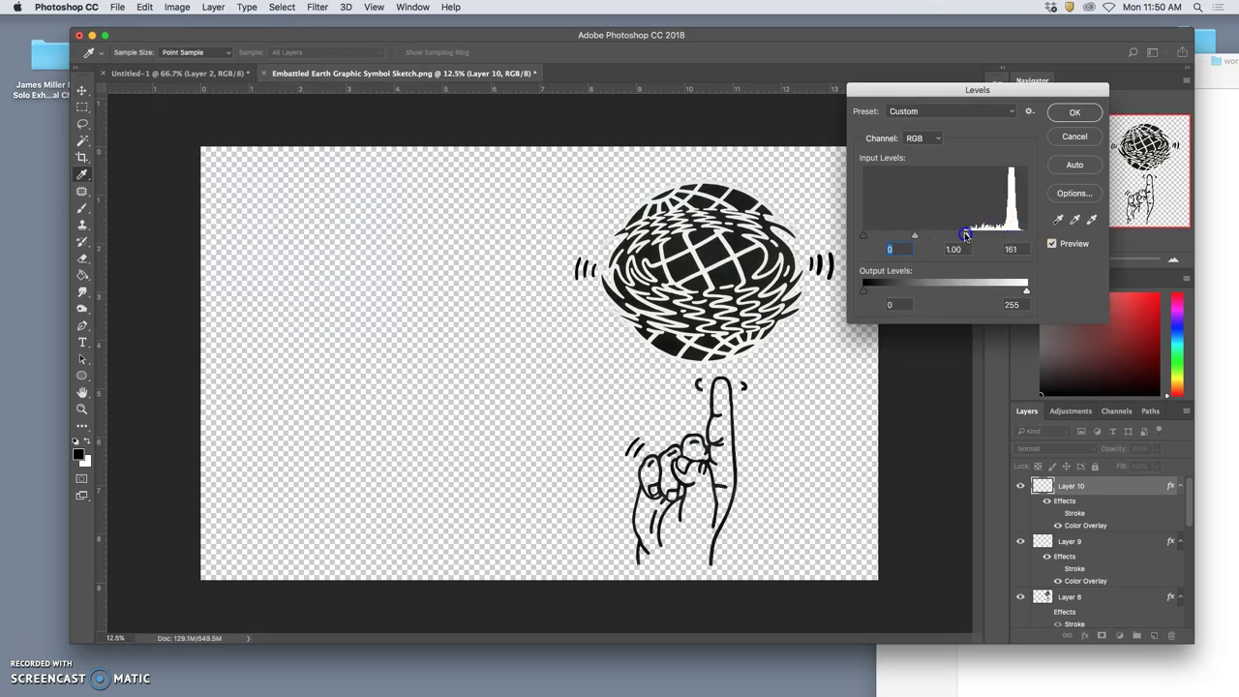
left_click_drag(992, 235, 1001, 235)
left_click(1073, 113)
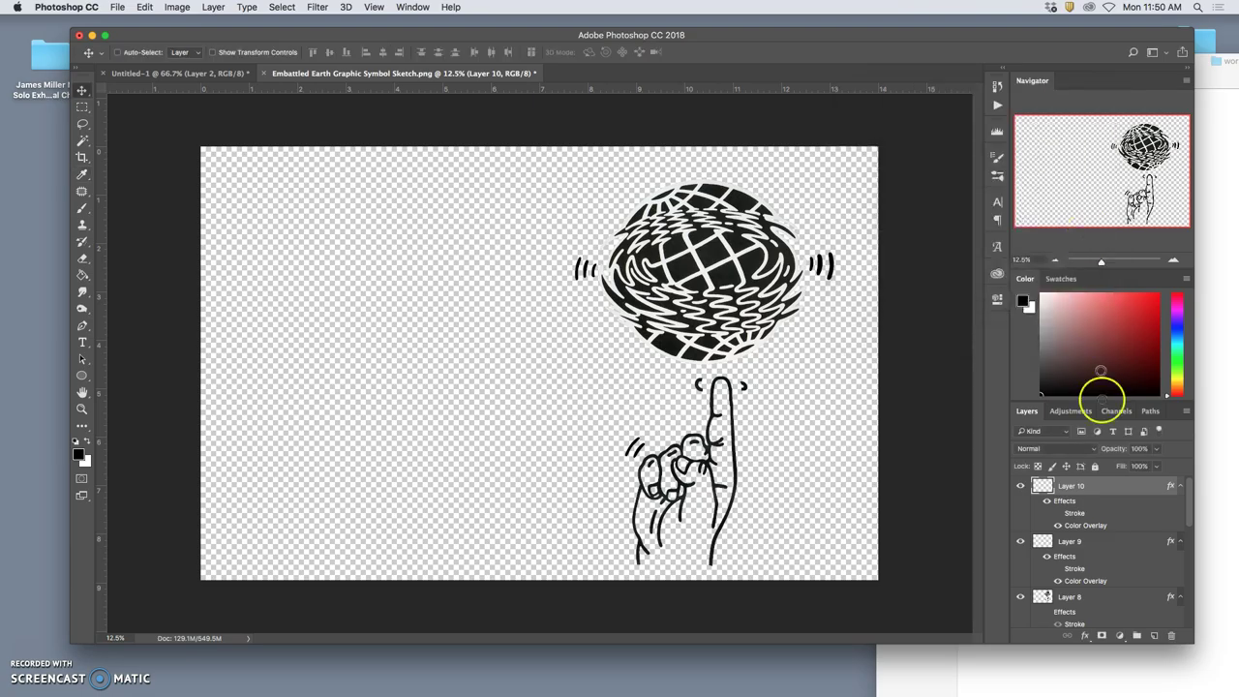
Apply the same Levels brightening to Layer 9's light tones
left_click(1082, 542)
left_click(142, 8)
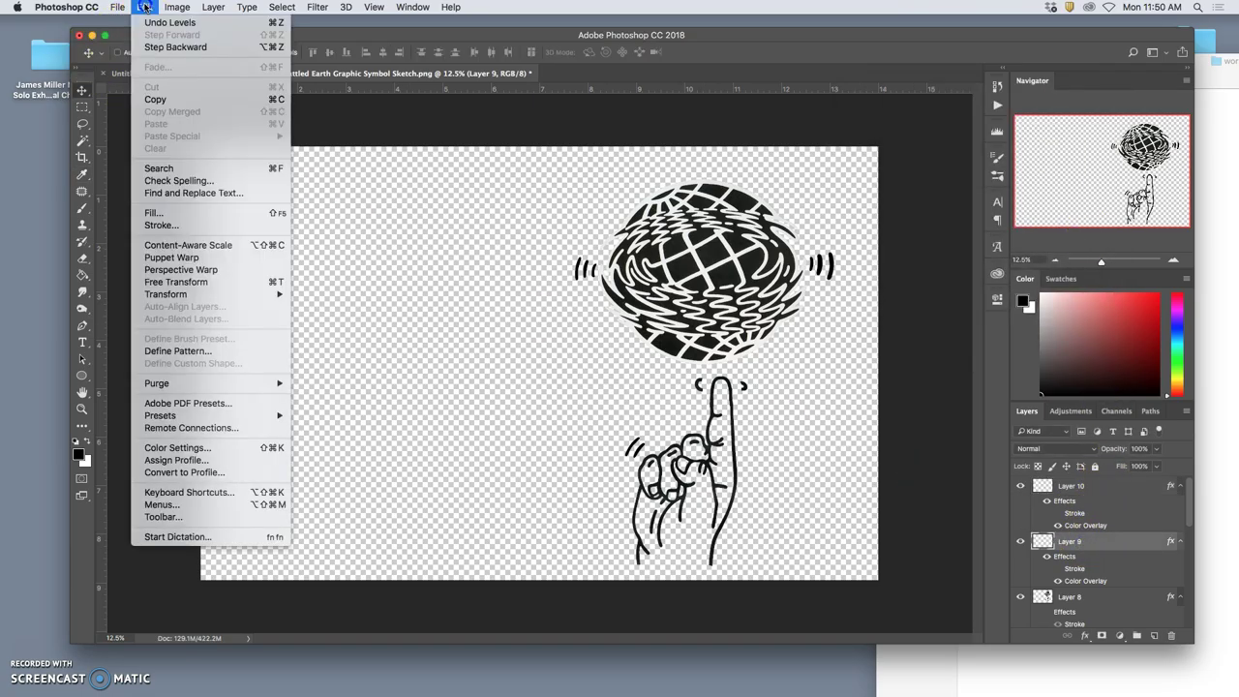
mouse_move(177, 6)
mouse_move(195, 44)
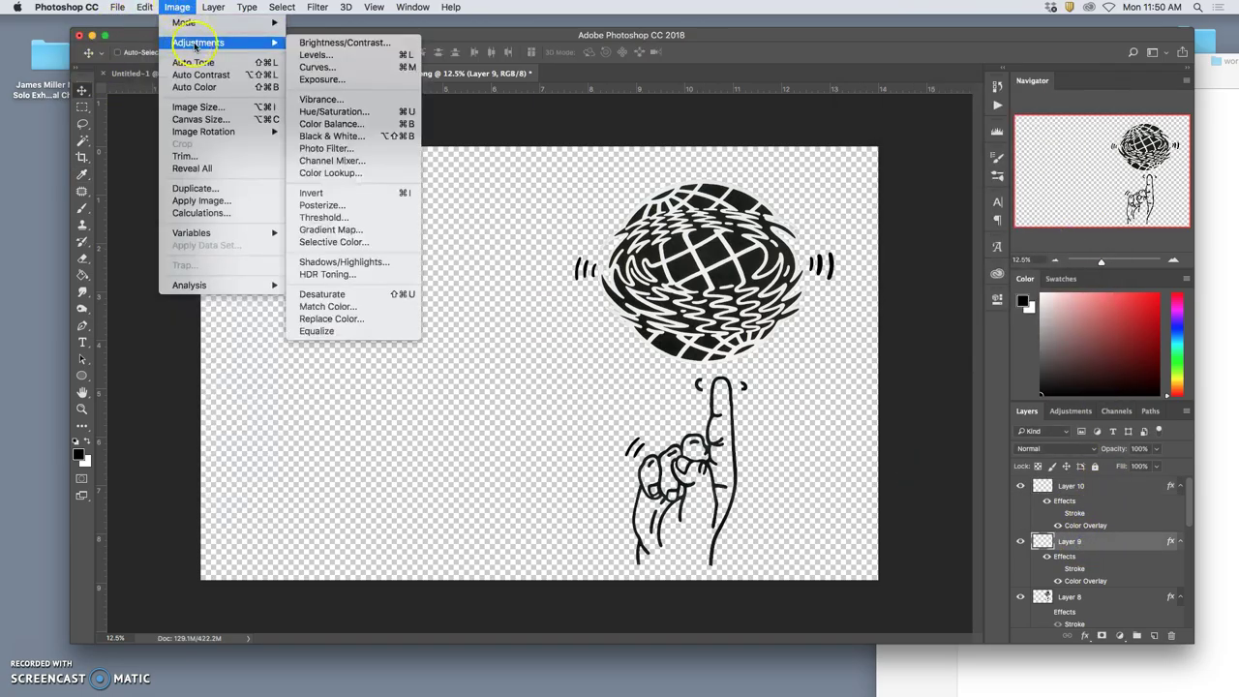
left_click(316, 54)
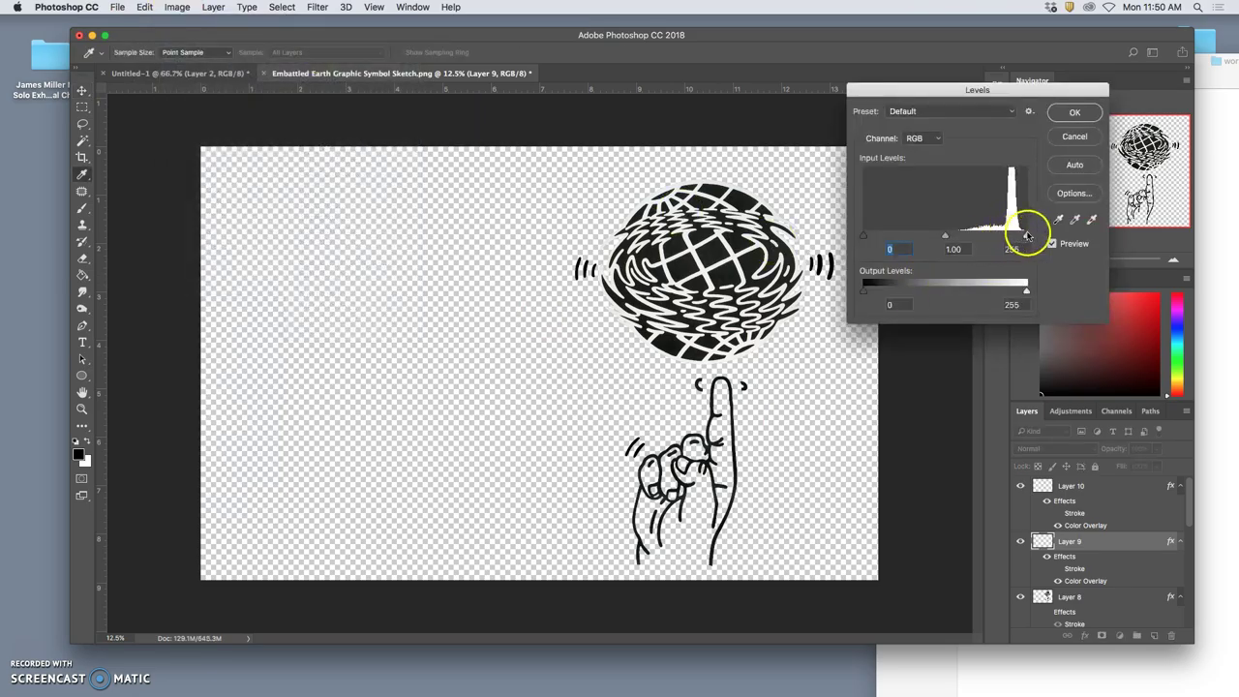
left_click_drag(1027, 235, 1014, 236)
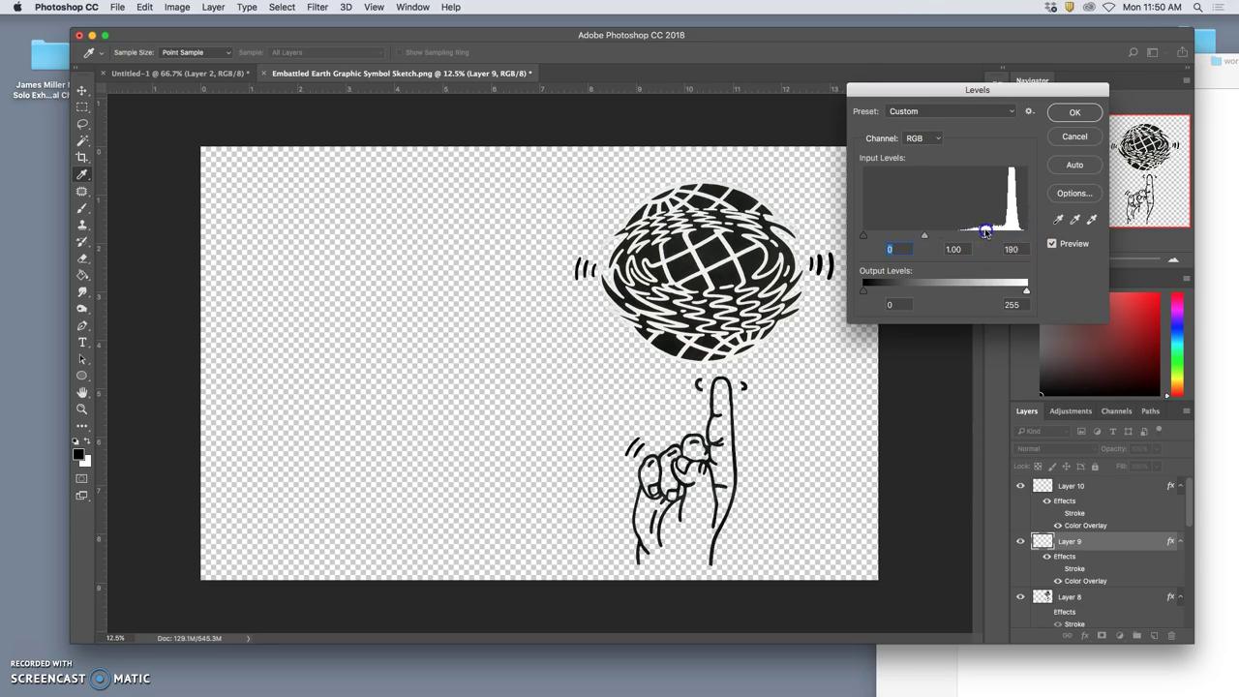
left_click(1072, 113)
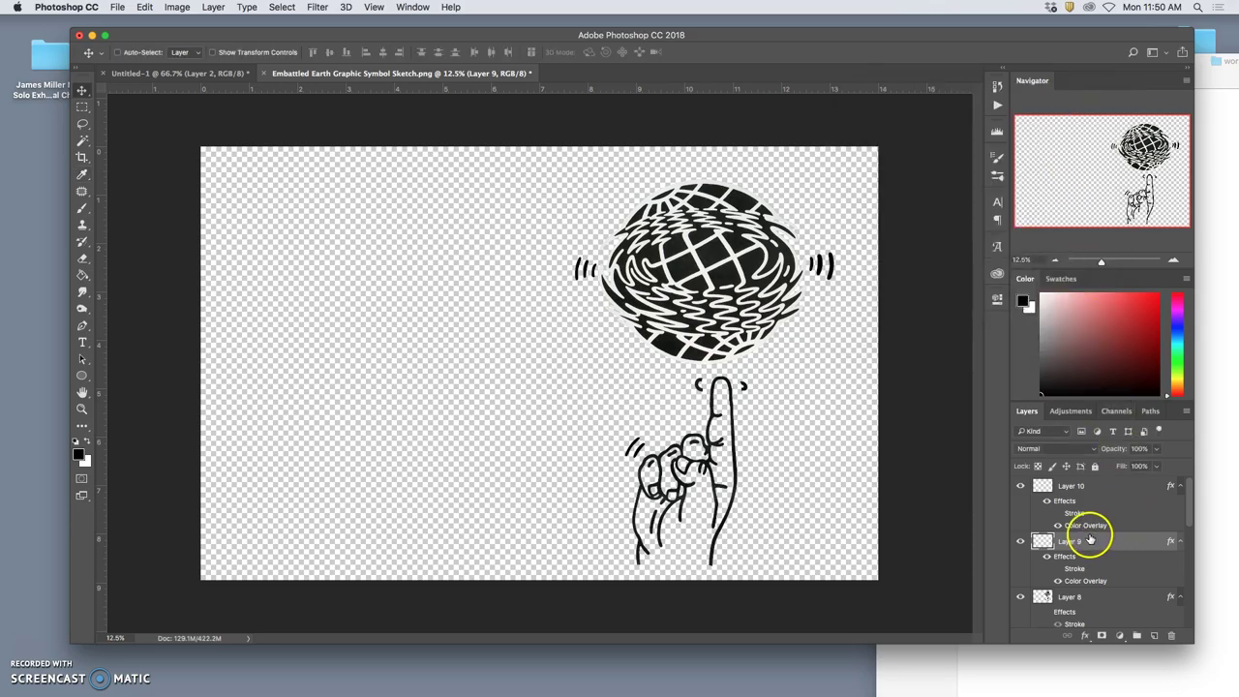
Apply Levels to Layer 8 with the white input at 188
left_click(1069, 596)
left_click(166, 6)
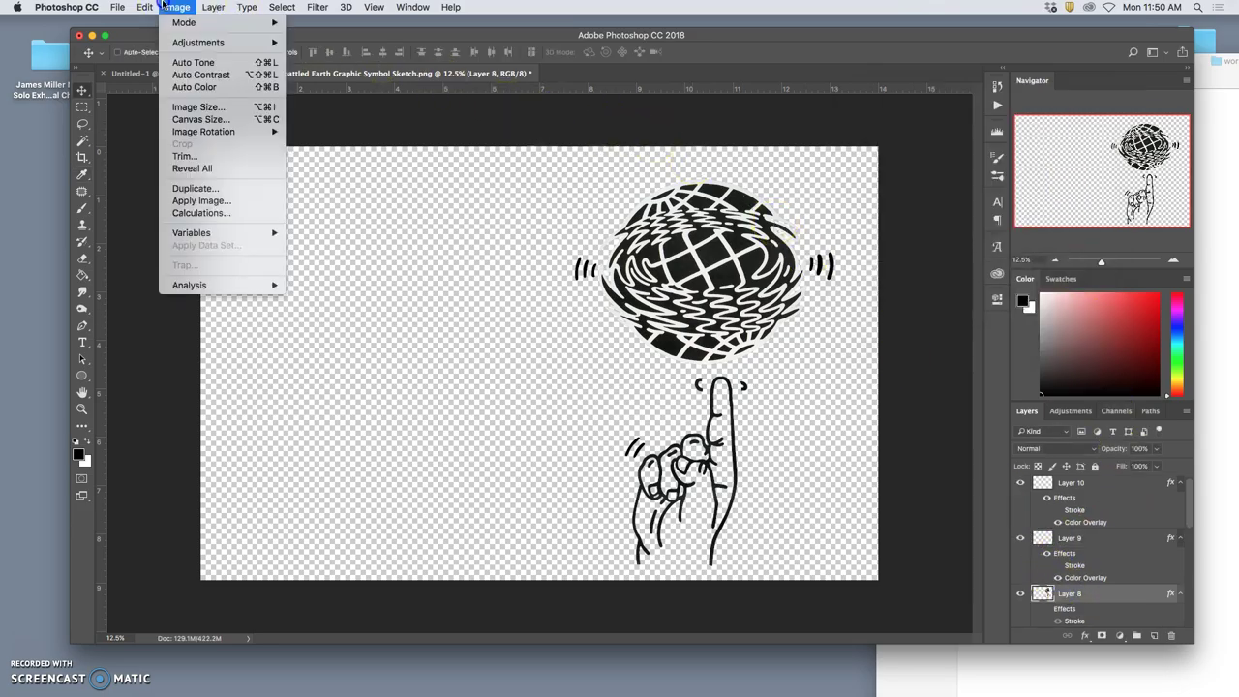
mouse_move(198, 42)
left_click(319, 54)
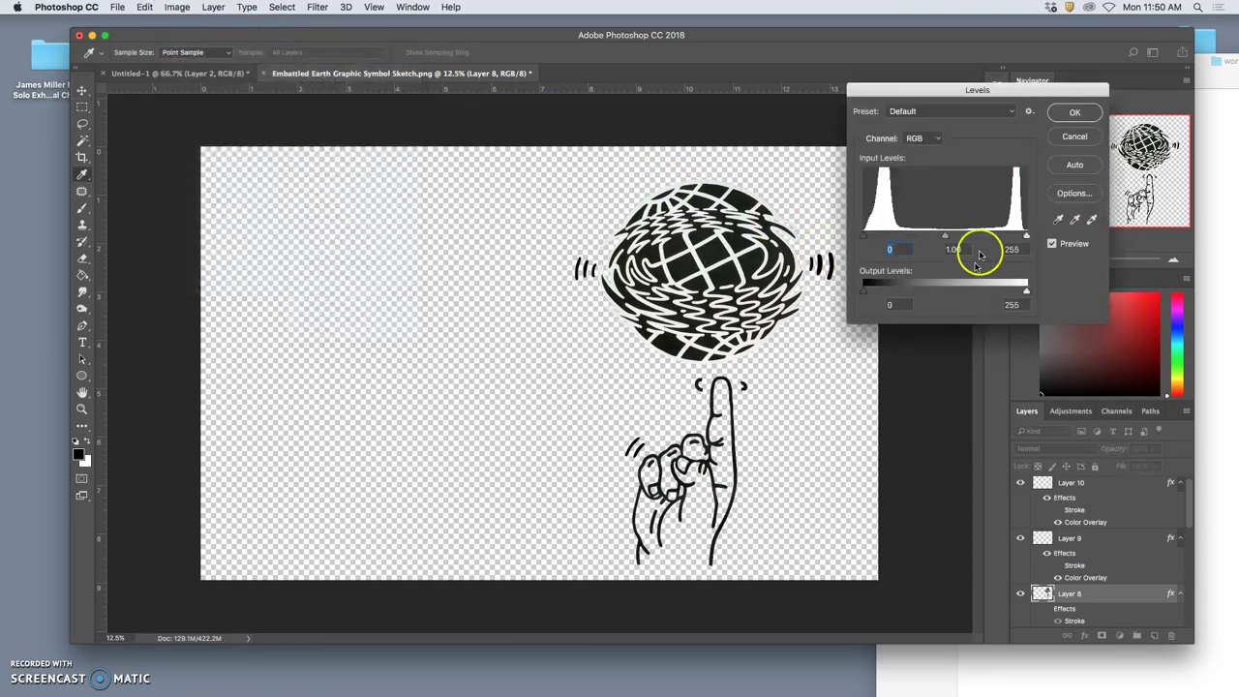
left_click_drag(1026, 236, 988, 235)
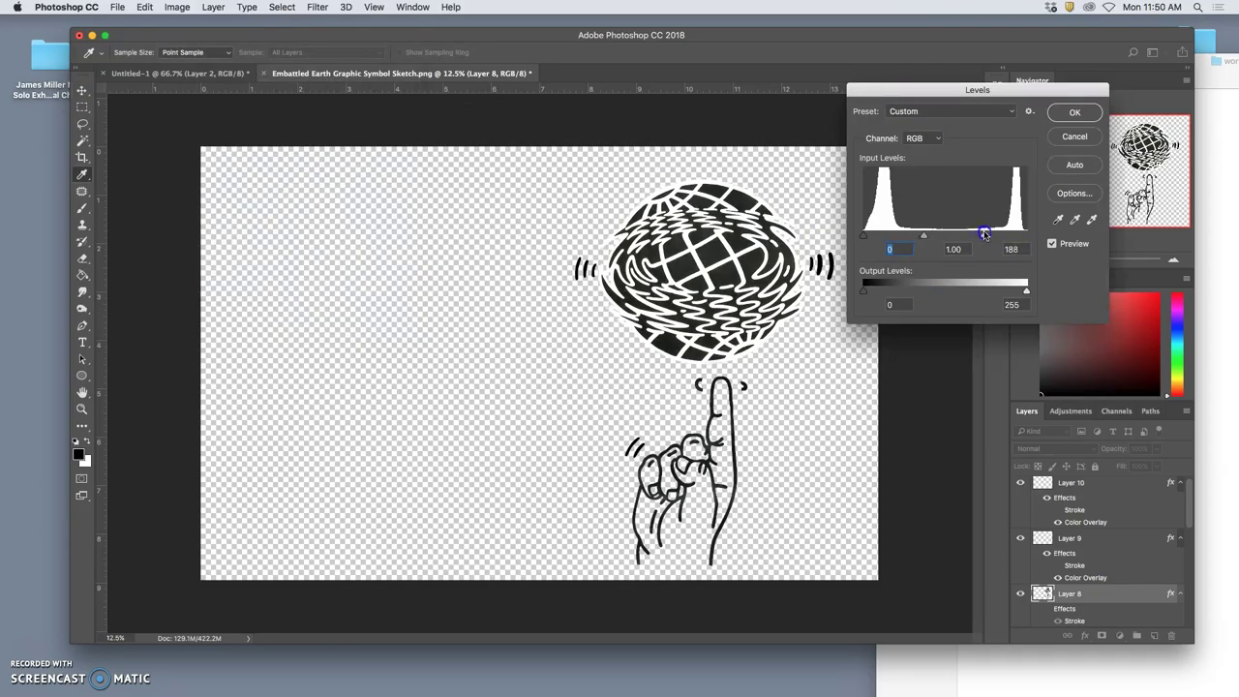
left_click(1075, 114)
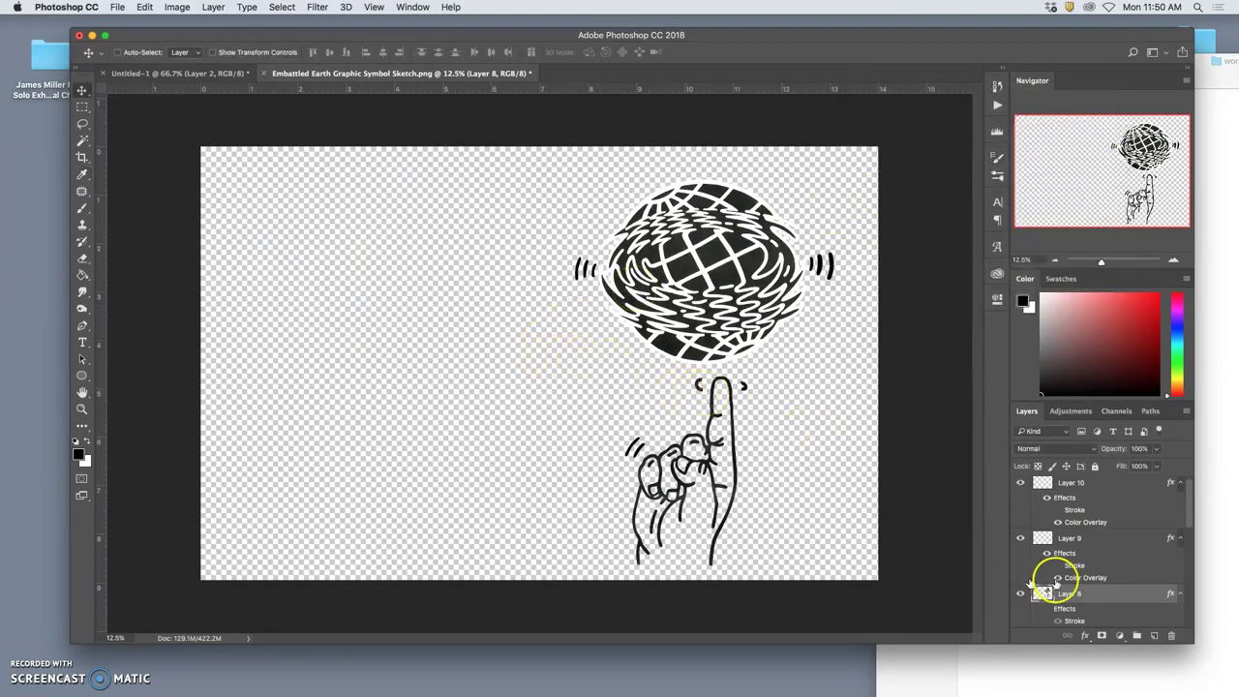
Flatten the image into one Background layer, discarding the hidden layers
scroll(1082, 584, "down", 5)
scroll(1091, 584, "up", 5)
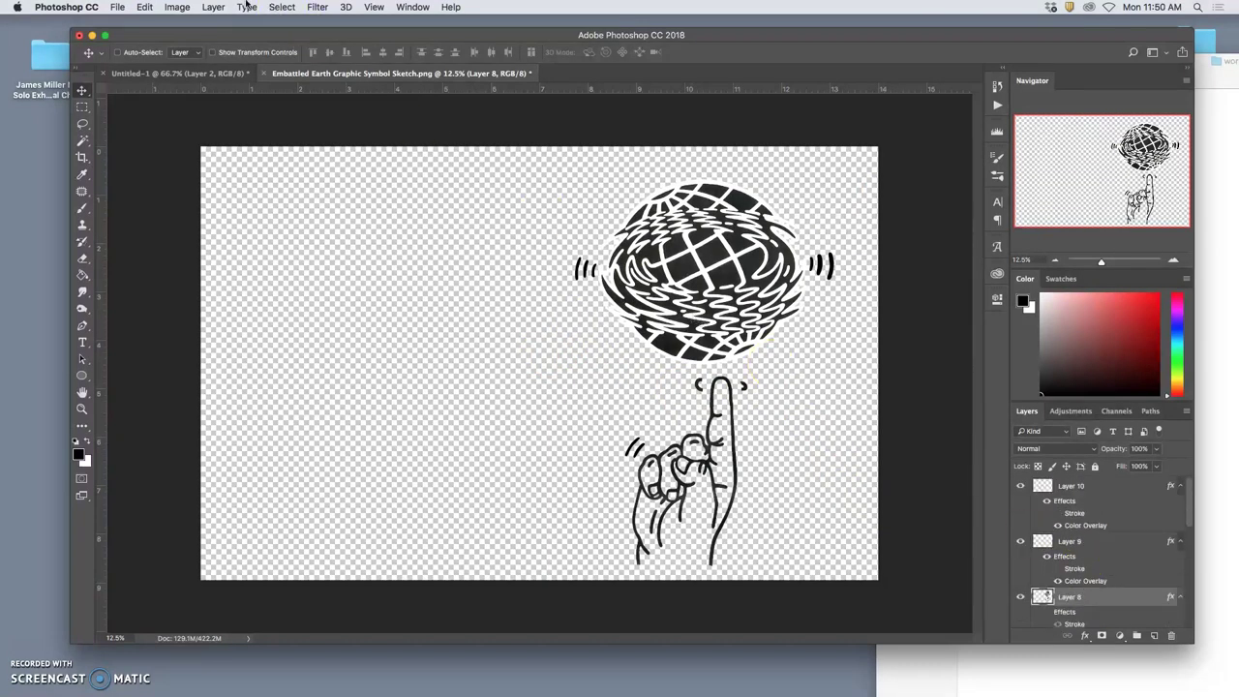
left_click(213, 8)
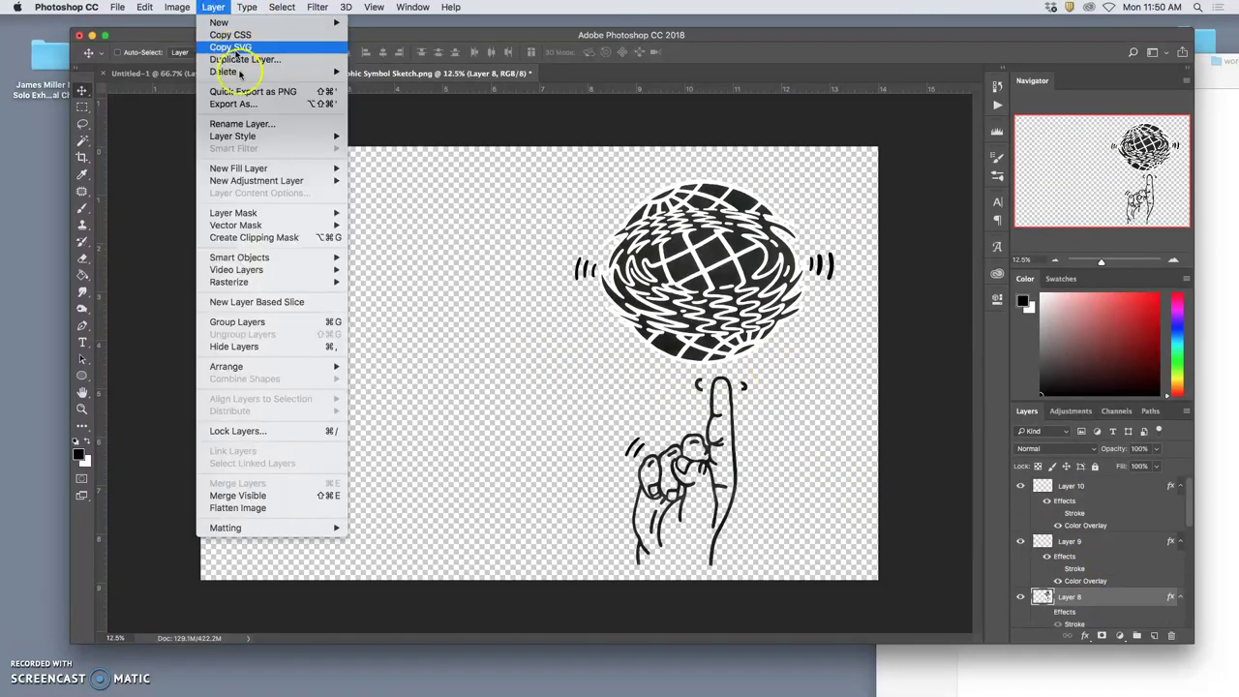
left_click(266, 509)
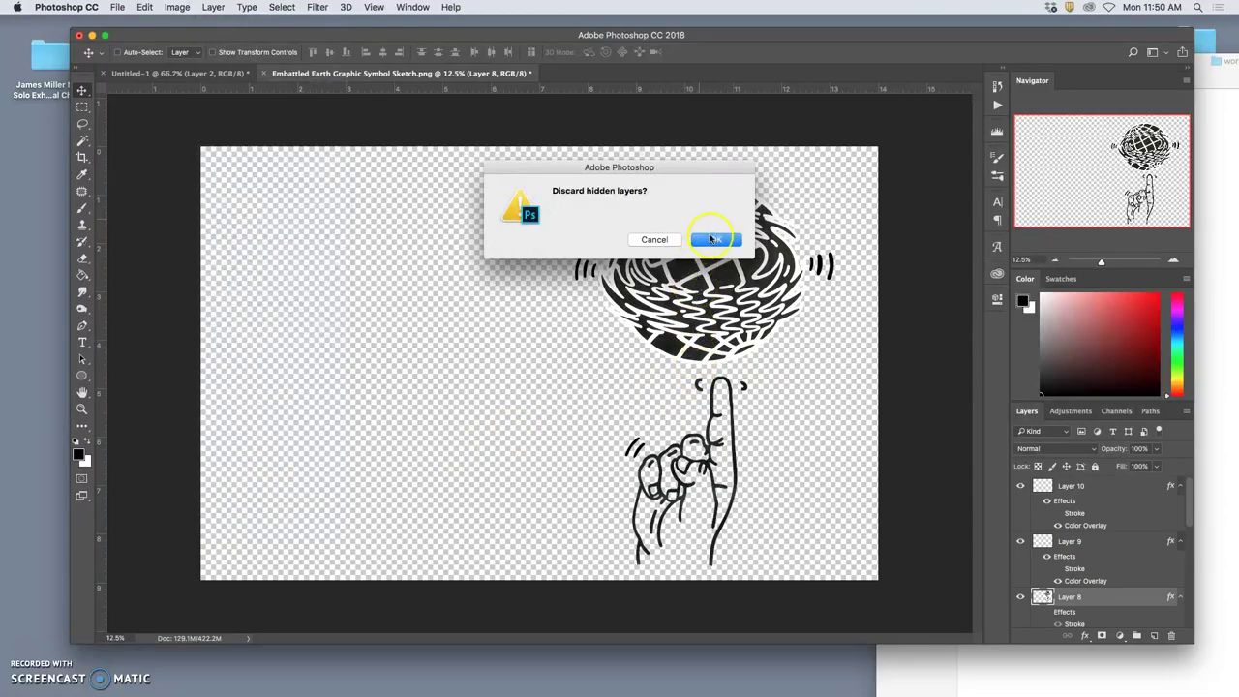
left_click(714, 241)
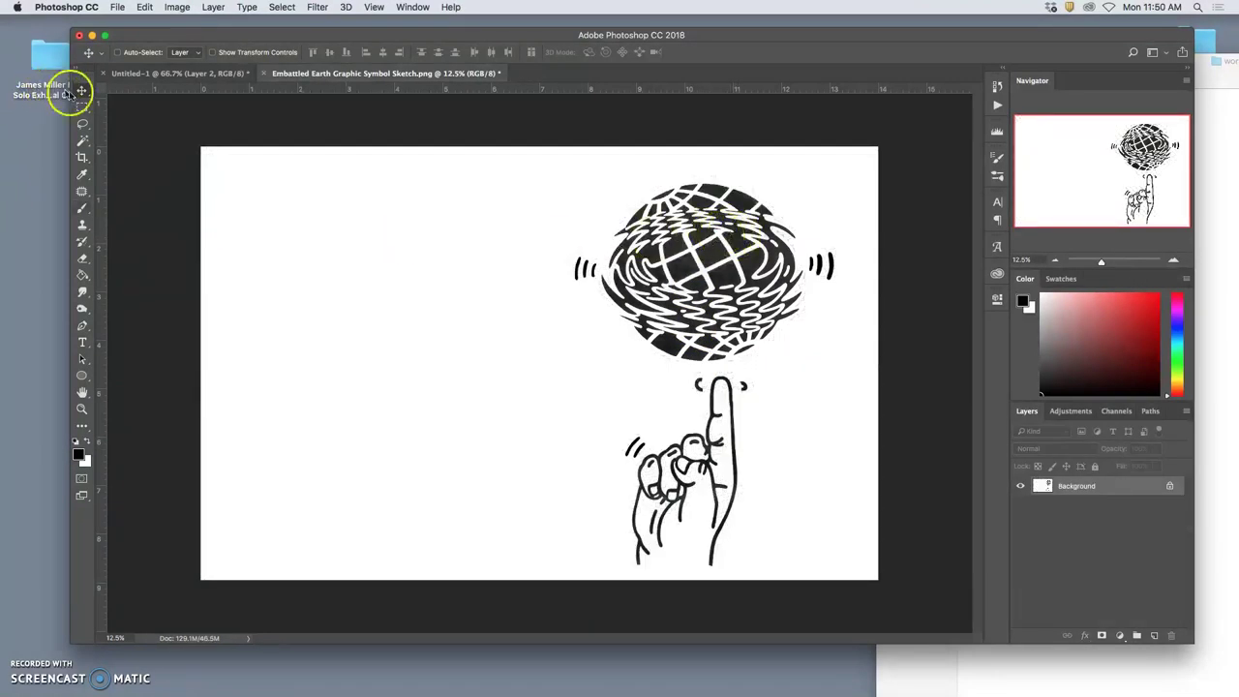
Crop both sides inward to a narrow portrait frame around the globe and hand
left_click(82, 157)
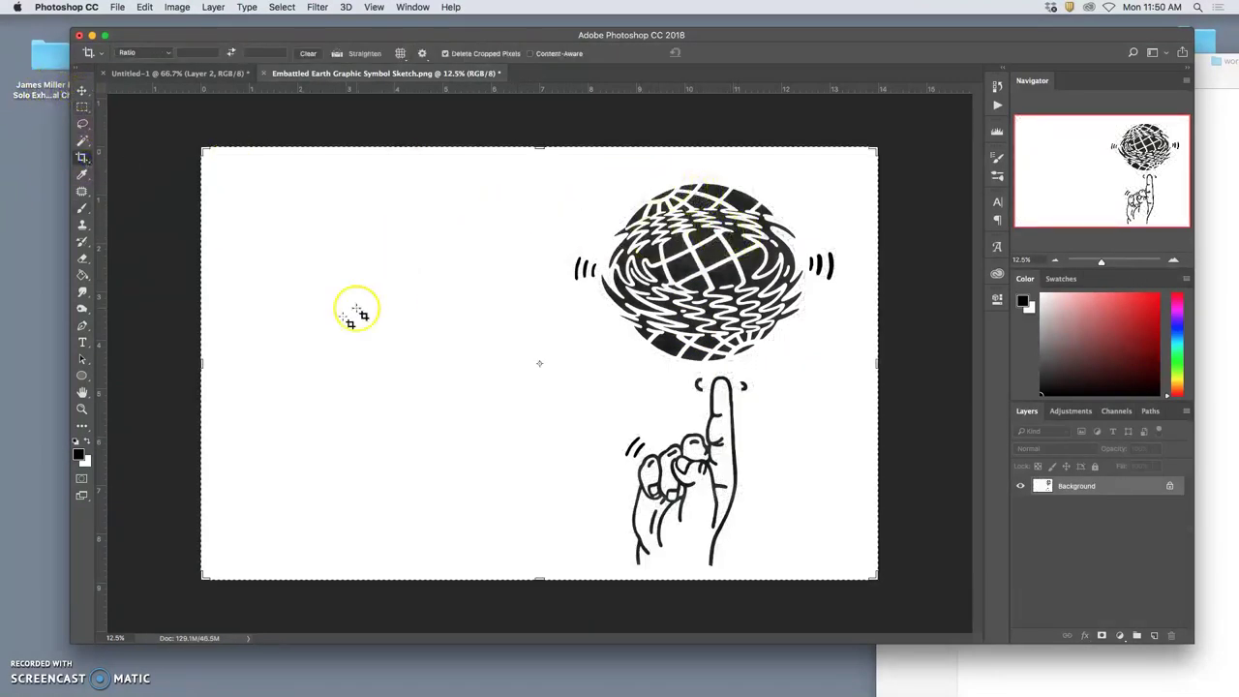
left_click_drag(210, 363, 377, 370)
left_click_drag(704, 367, 693, 366)
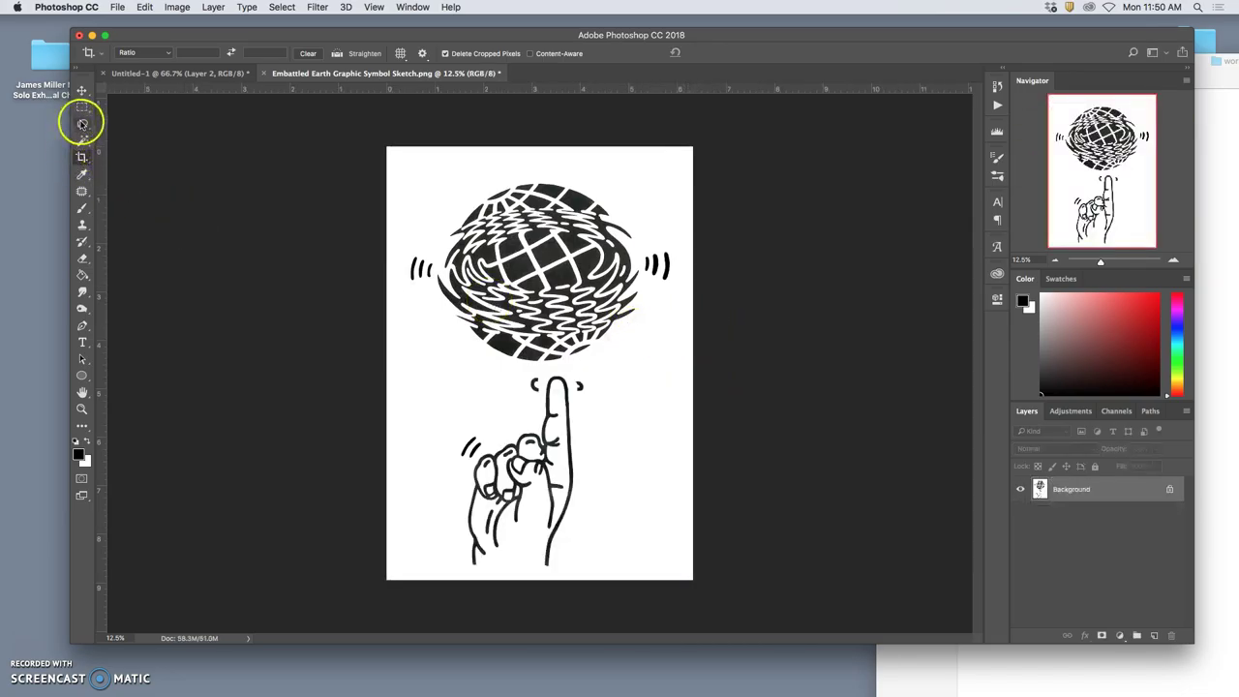
Shrink the lassoed hand drawing slightly and move it up and left with Free Transform
left_click(82, 124)
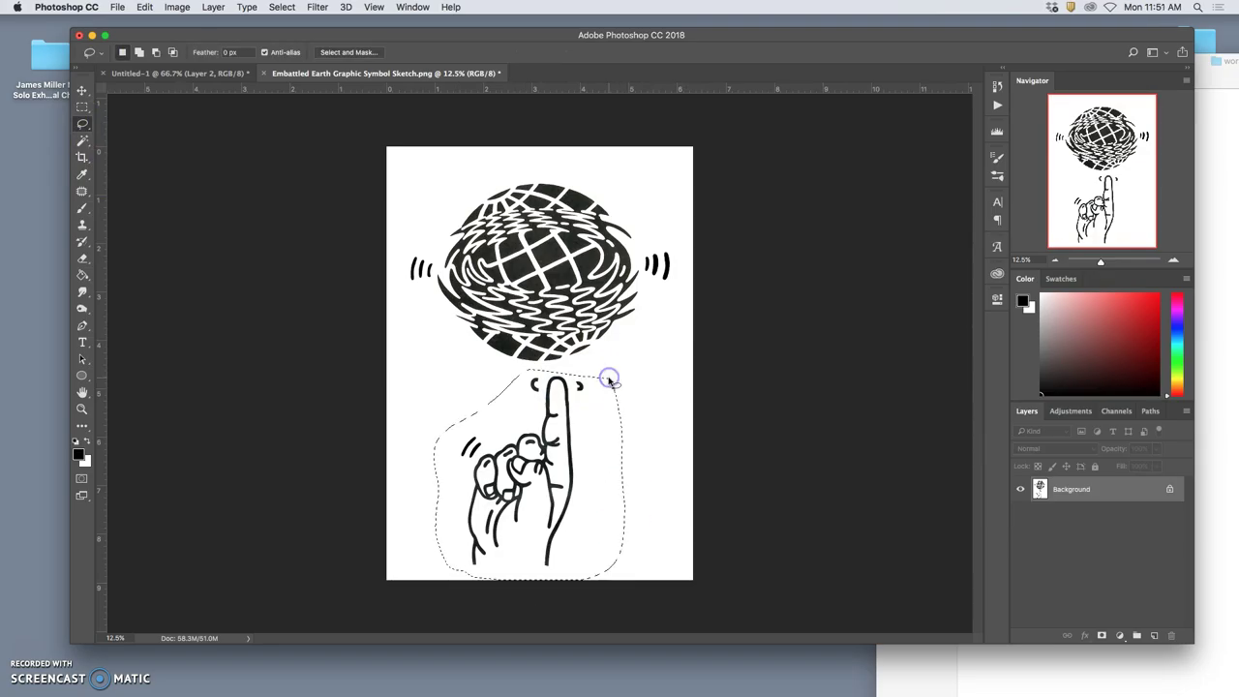
key("super+t")
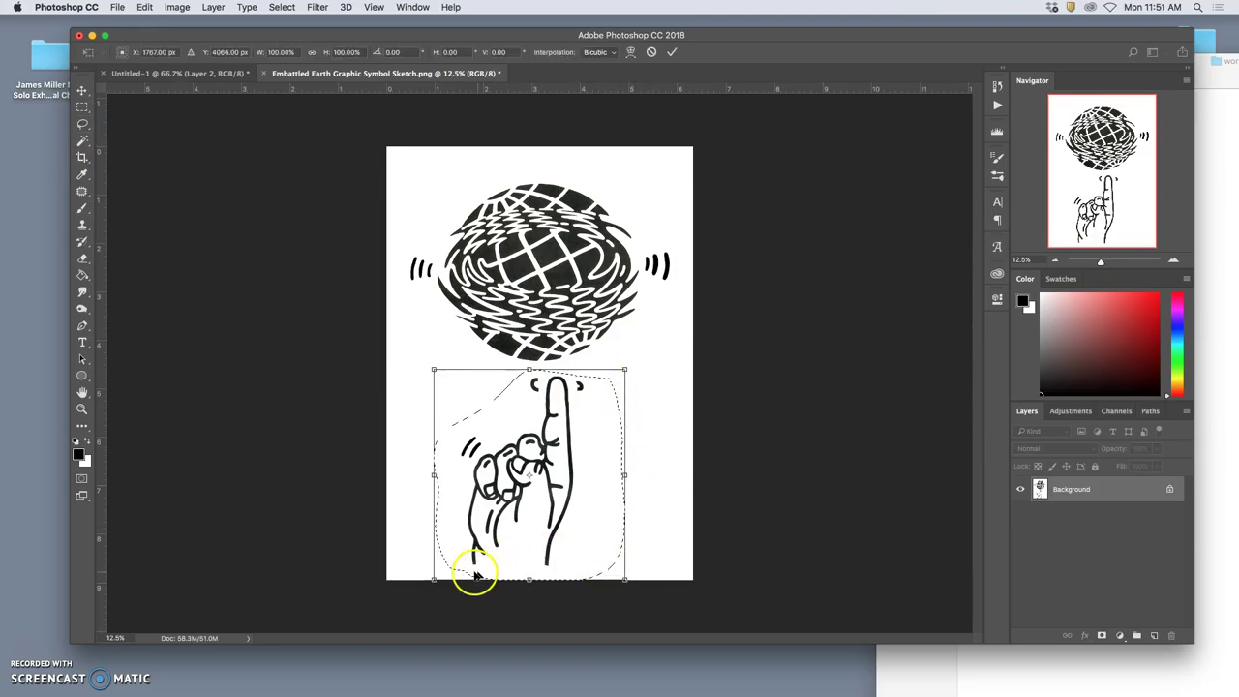
left_click_drag(436, 577, 459, 545)
left_click_drag(590, 435, 613, 448)
left_click_drag(573, 525, 543, 507)
key("Return")
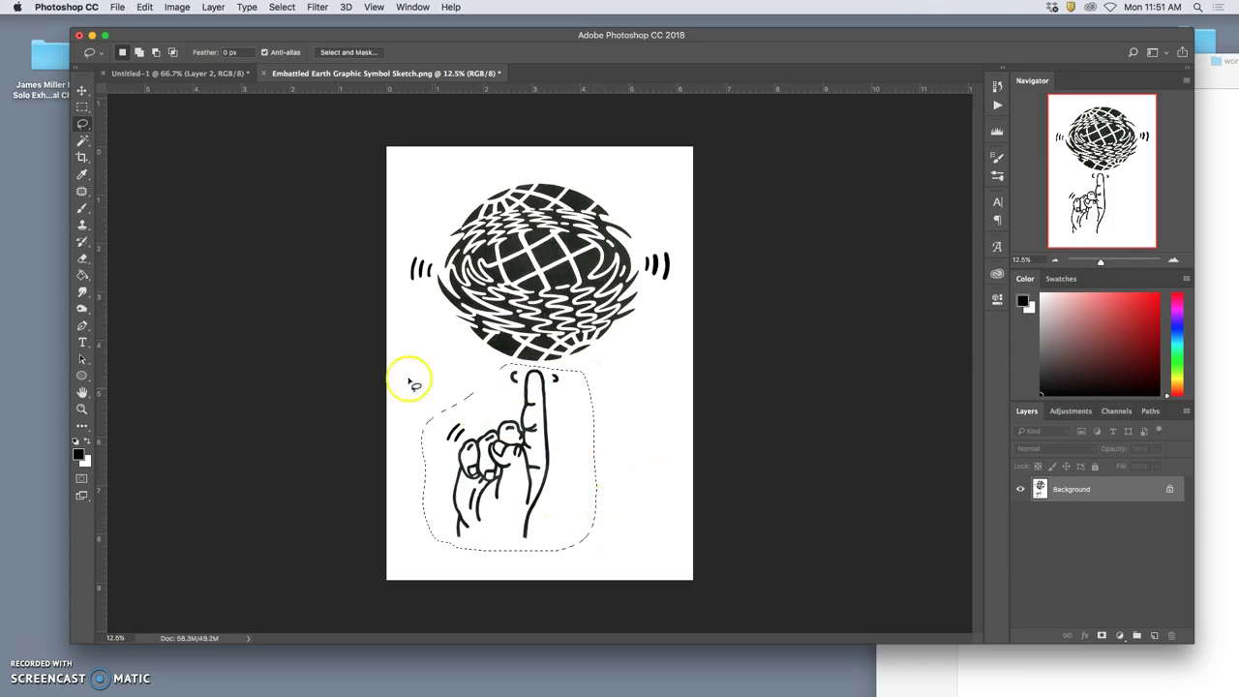
Add a vertical guide through the globe's centre and align the hand's fingertip to it
left_click_drag(100, 204, 548, 223)
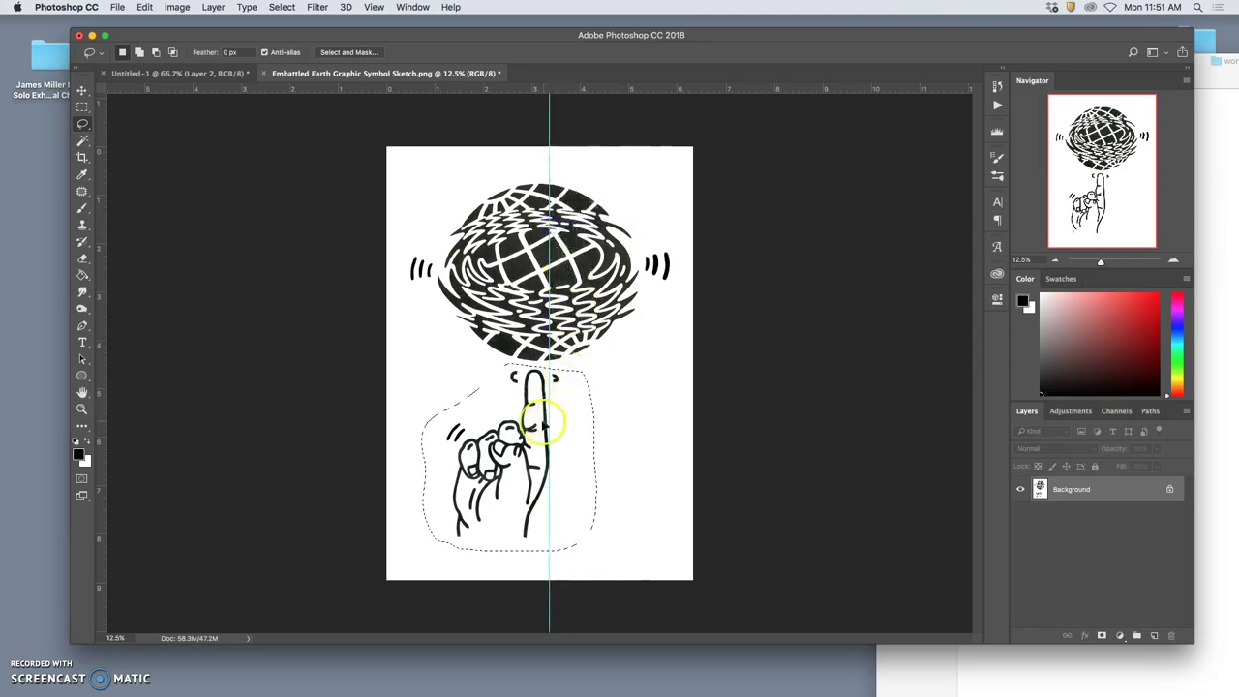
left_click(81, 92)
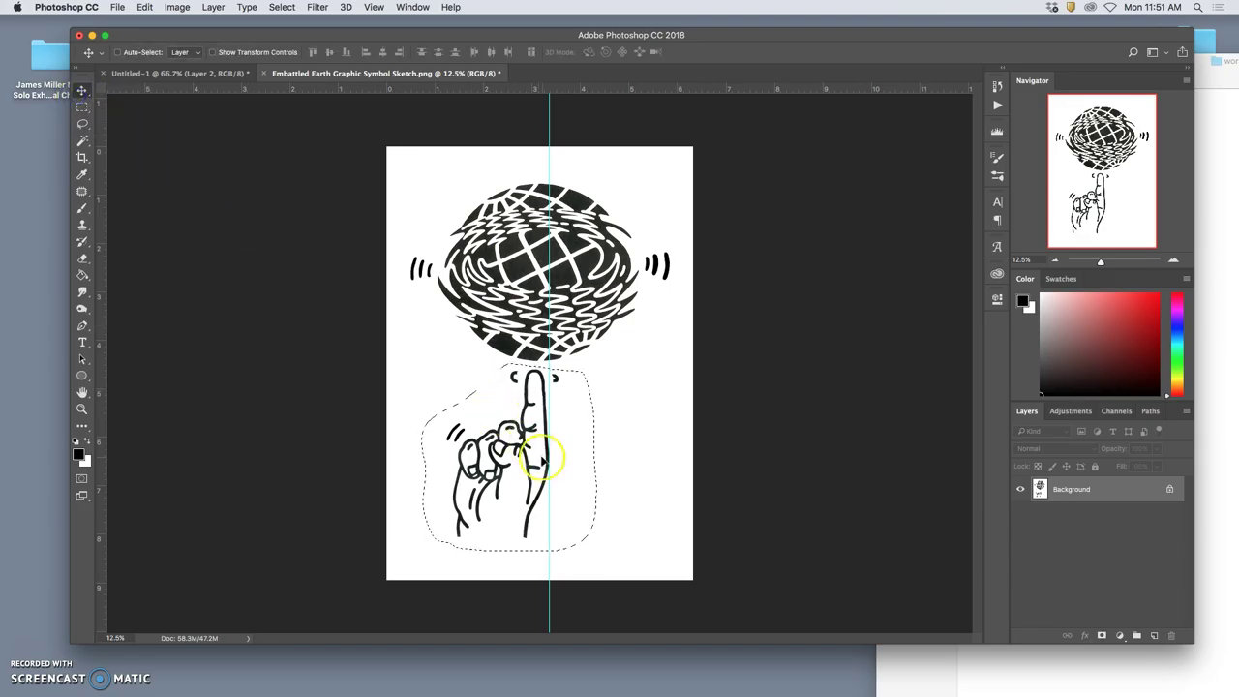
left_click_drag(528, 453, 535, 453)
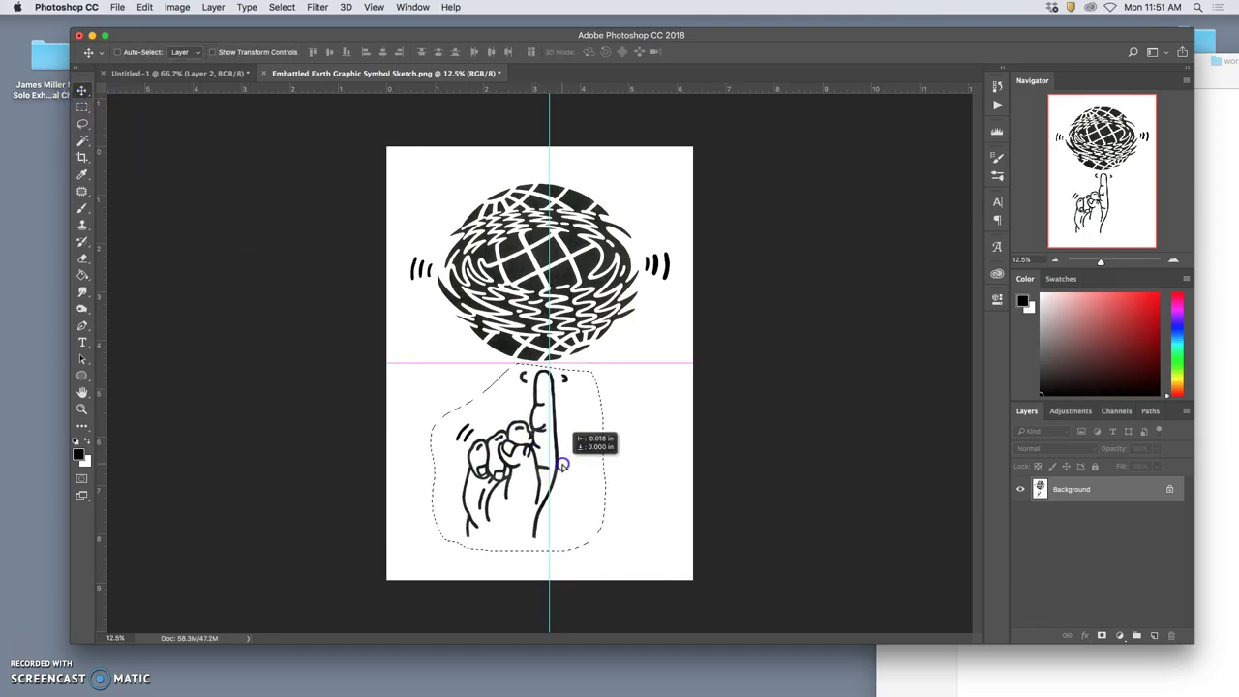
left_click_drag(562, 463, 563, 465)
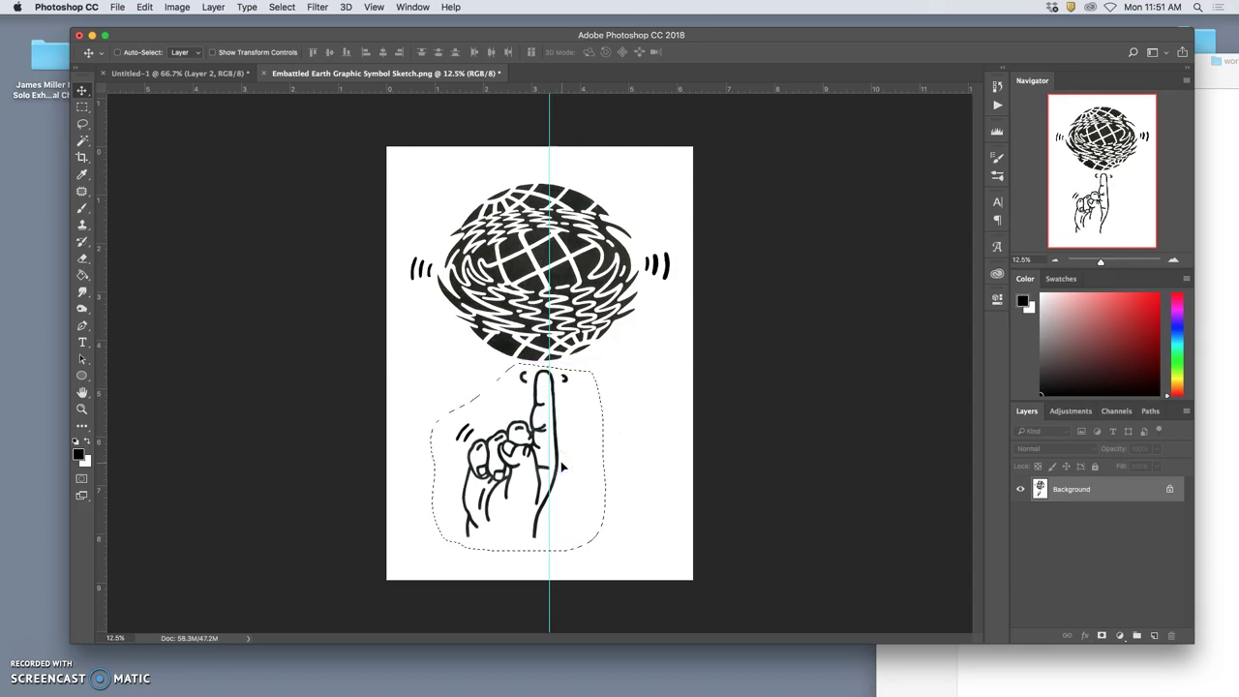
Copy the hand to its own layer and fill the original hand on Background with white
key("super+j")
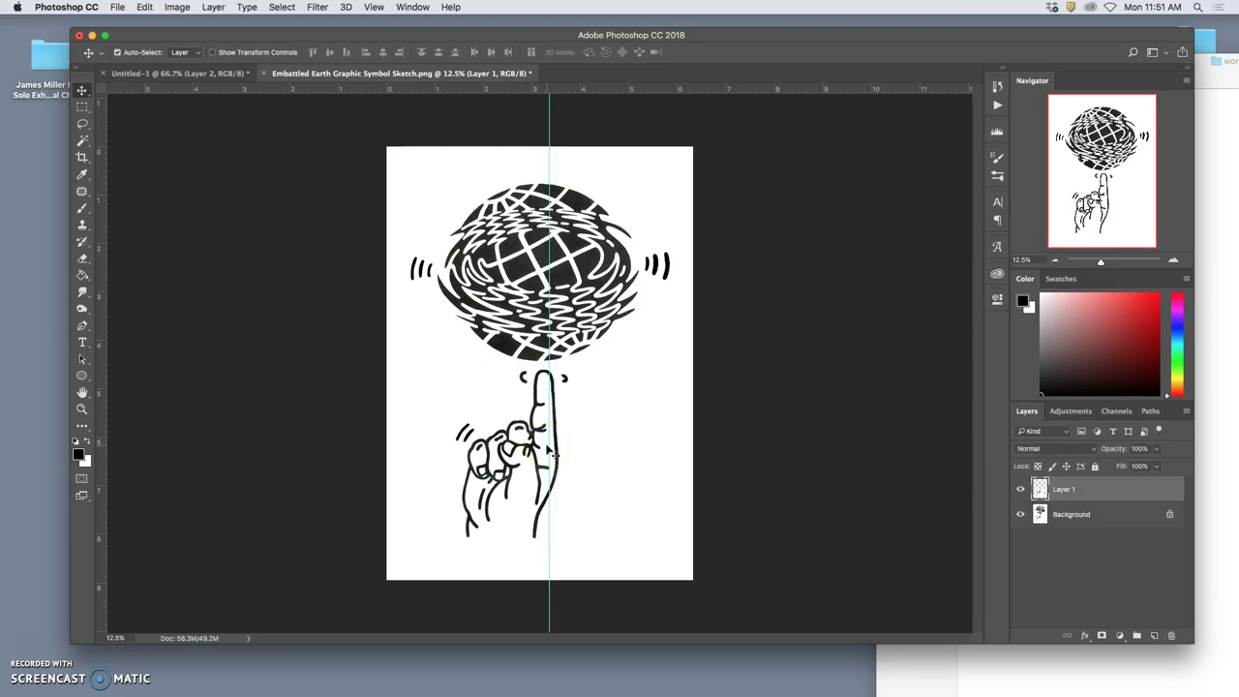
left_click(83, 142)
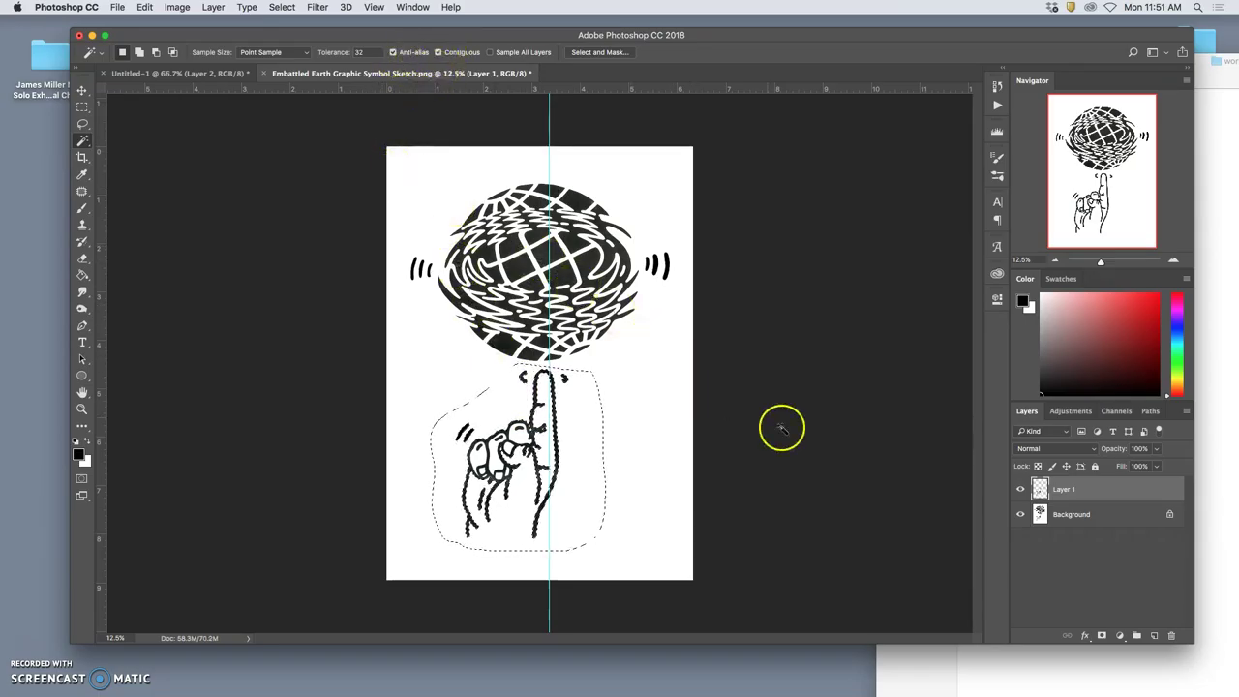
left_click(82, 123)
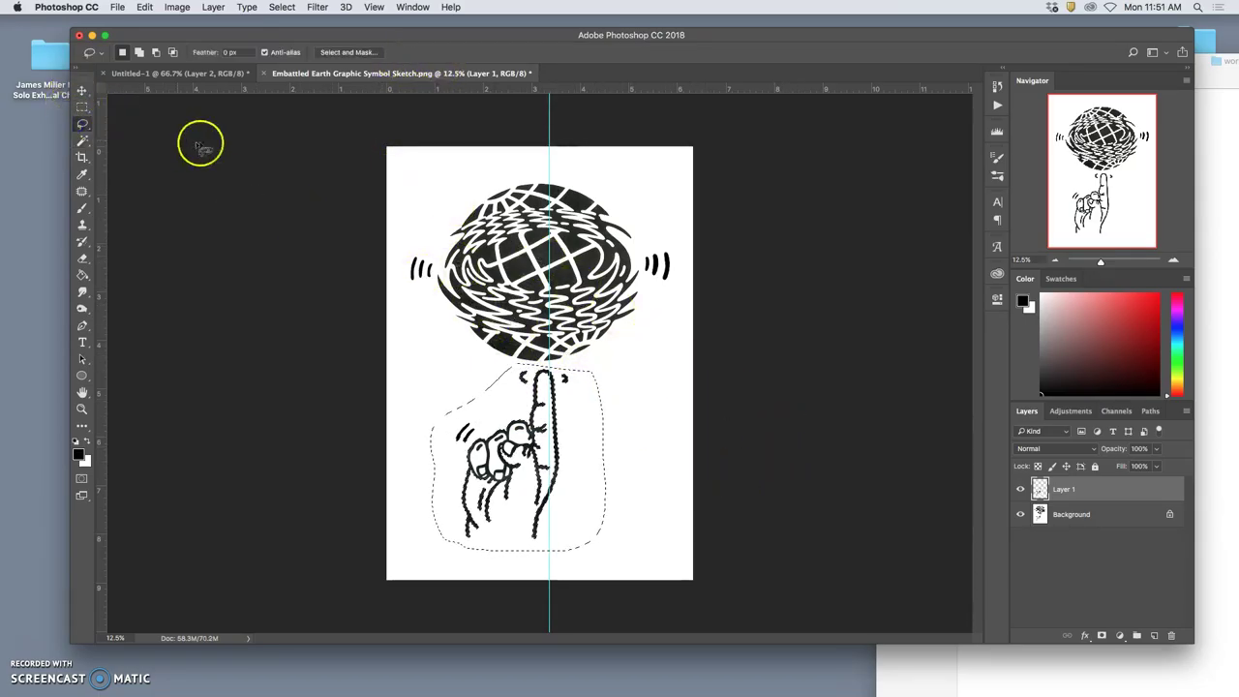
left_click_drag(465, 387, 473, 380)
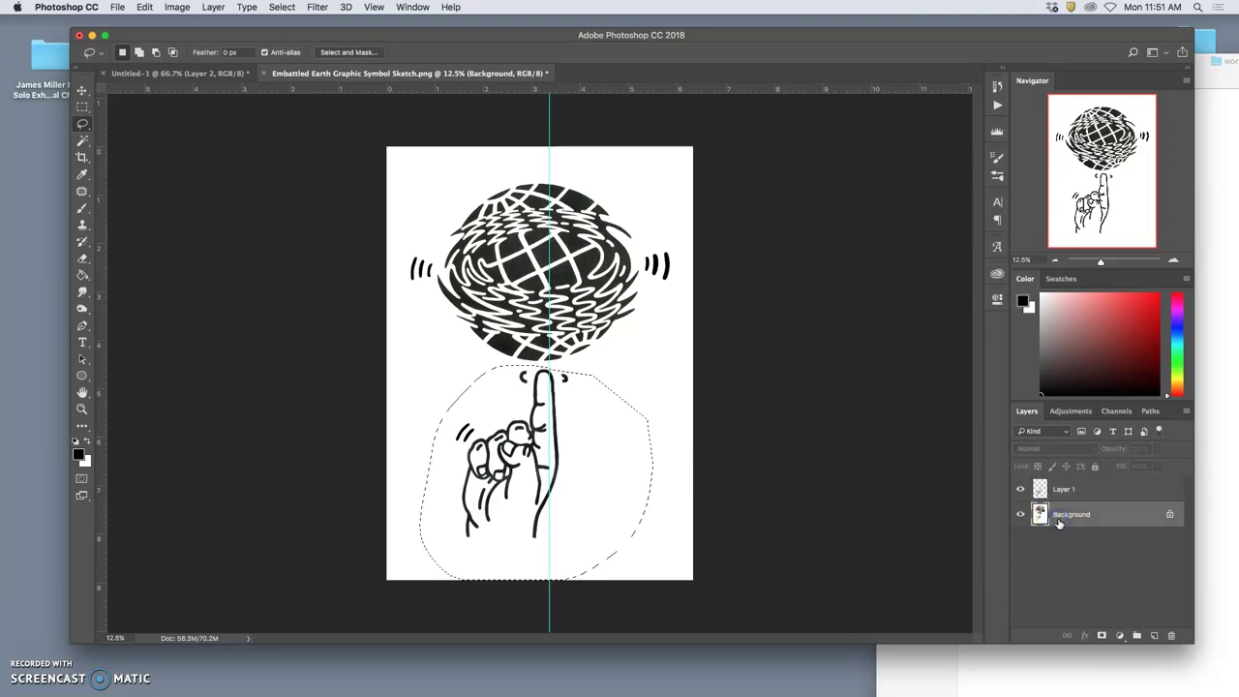
left_click(1065, 514)
key("shift+BackSpace")
left_click(707, 279)
left_click(502, 463)
Remove the vertical guide and raise the Layer 1 hand until its fingertip touches the globe
left_click(84, 91)
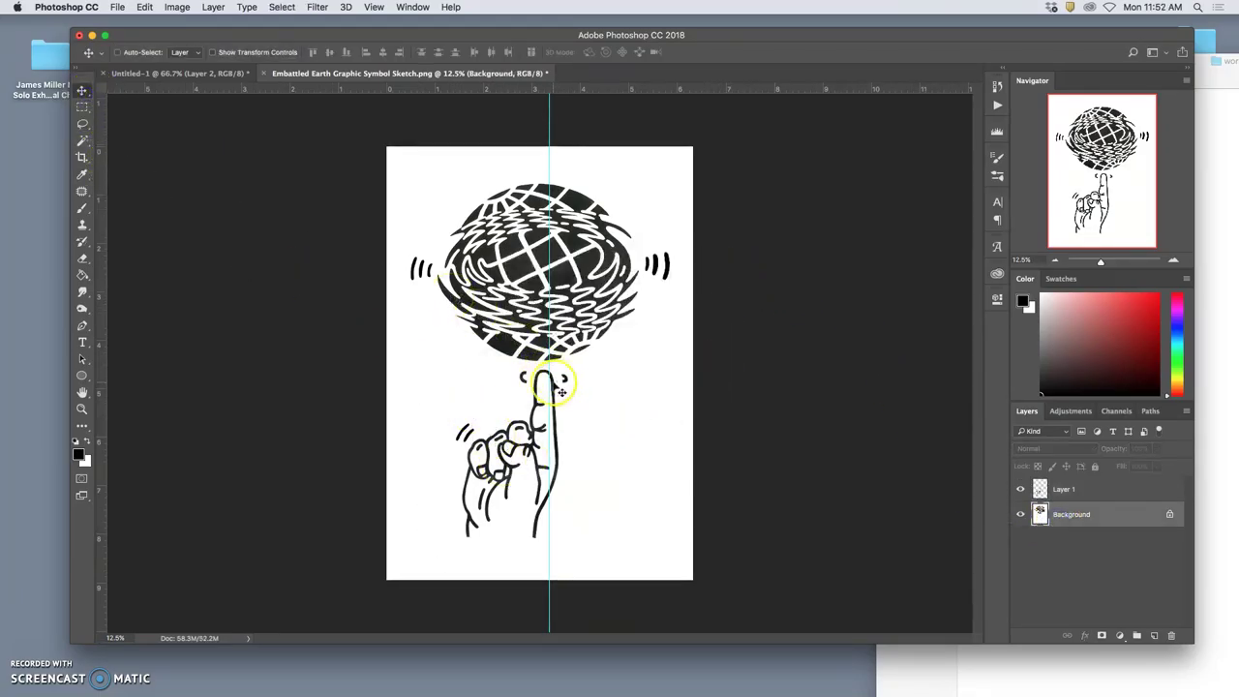
left_click_drag(542, 389, 569, 435)
left_click(734, 243)
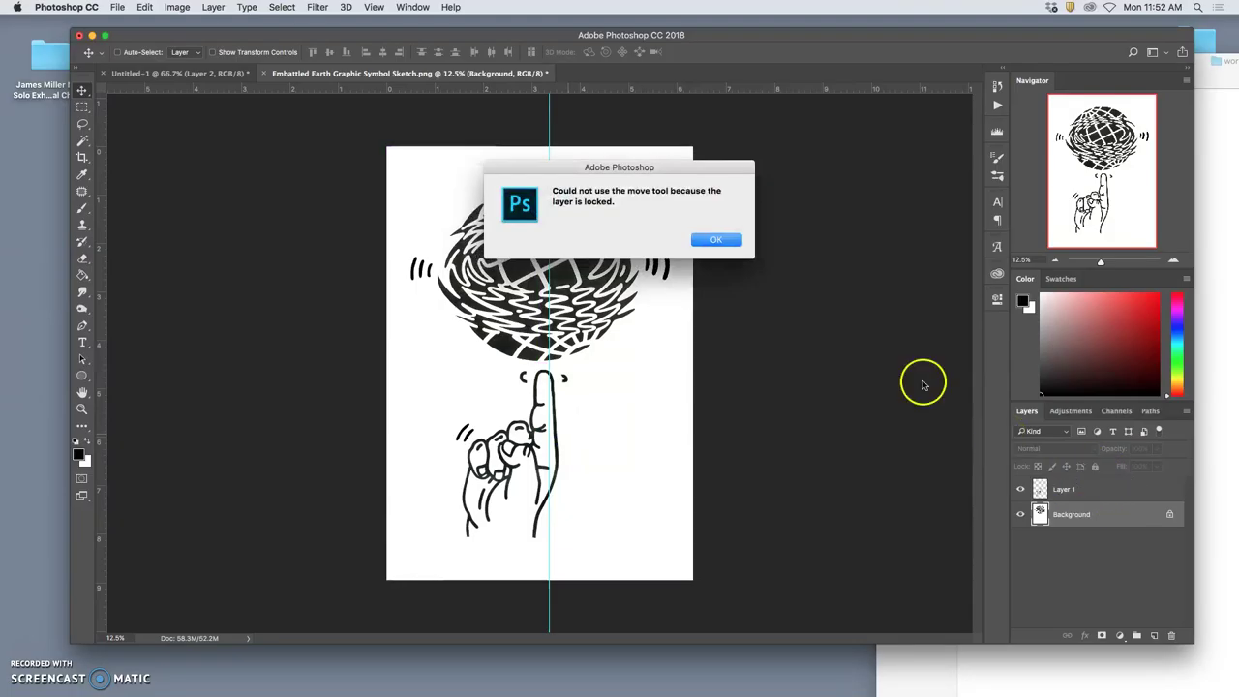
left_click(721, 242)
left_click_drag(550, 119, 102, 145)
mouse_move(516, 448)
left_mouse_down()
mouse_move(514, 432)
mouse_move(539, 455)
left_mouse_up()
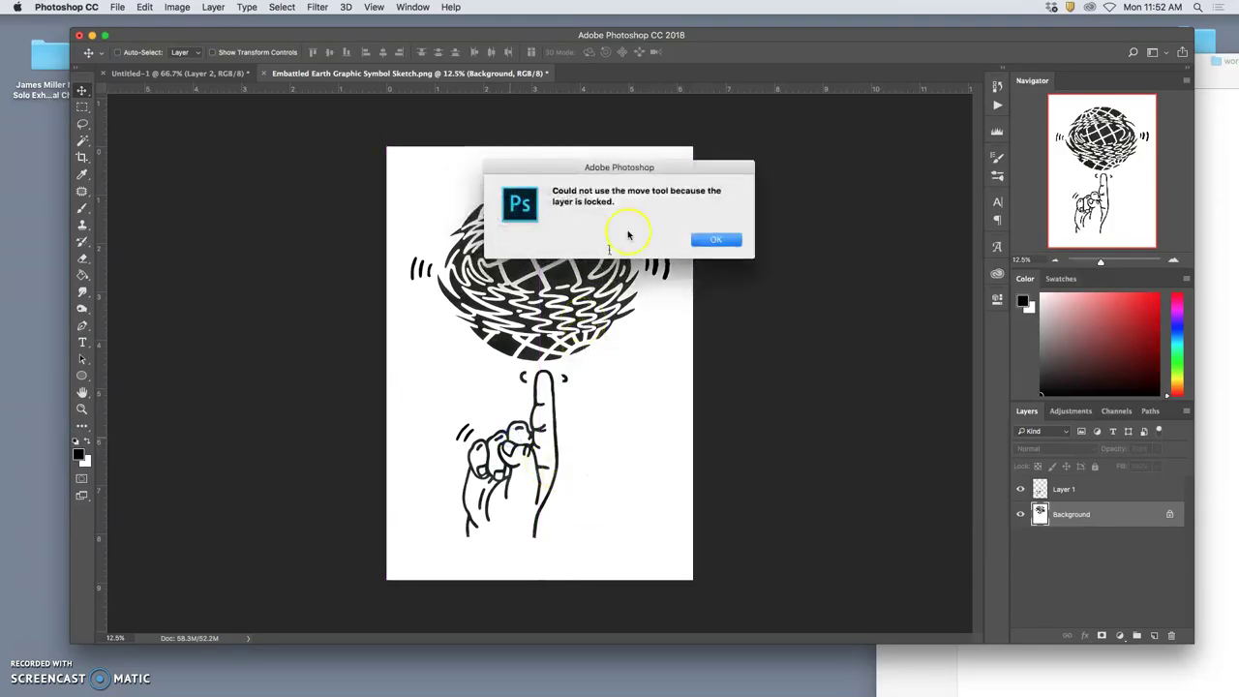
left_click(714, 241)
left_click(1047, 488)
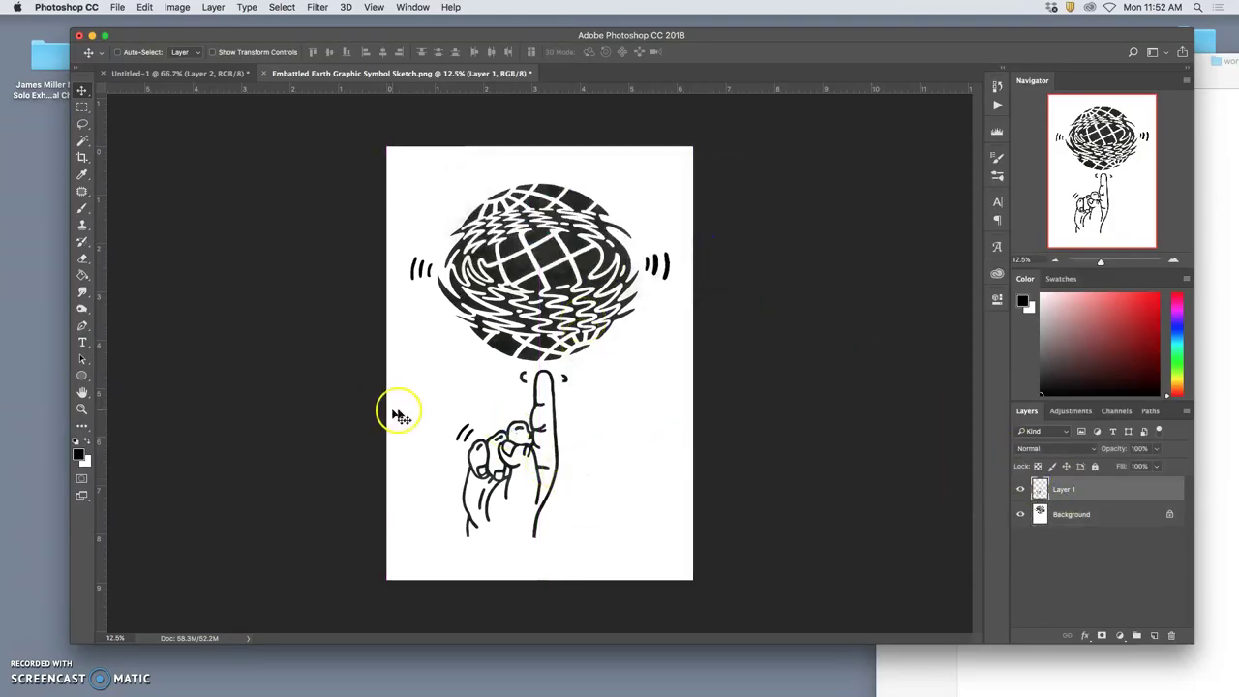
left_click_drag(540, 433, 536, 423)
left_click(611, 416)
Nudge the hand right, duplicate Layer 1 as Layer 1 copy, and hide the original Layer 1
key("shift+Right")
key("shift+Right")
key("shift+Right")
key("shift+Right")
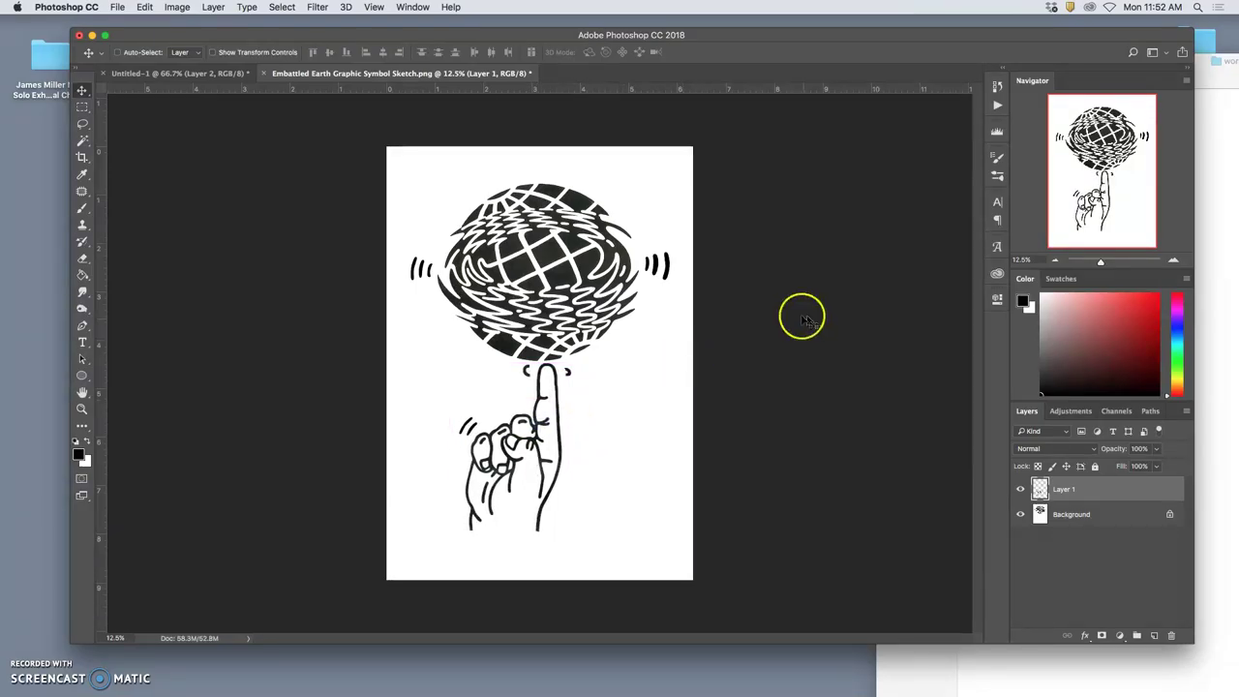
mouse_move(1100, 262)
left_mouse_down()
mouse_move(1087, 262)
mouse_move(1110, 264)
mouse_move(1086, 266)
mouse_move(1104, 261)
left_mouse_up()
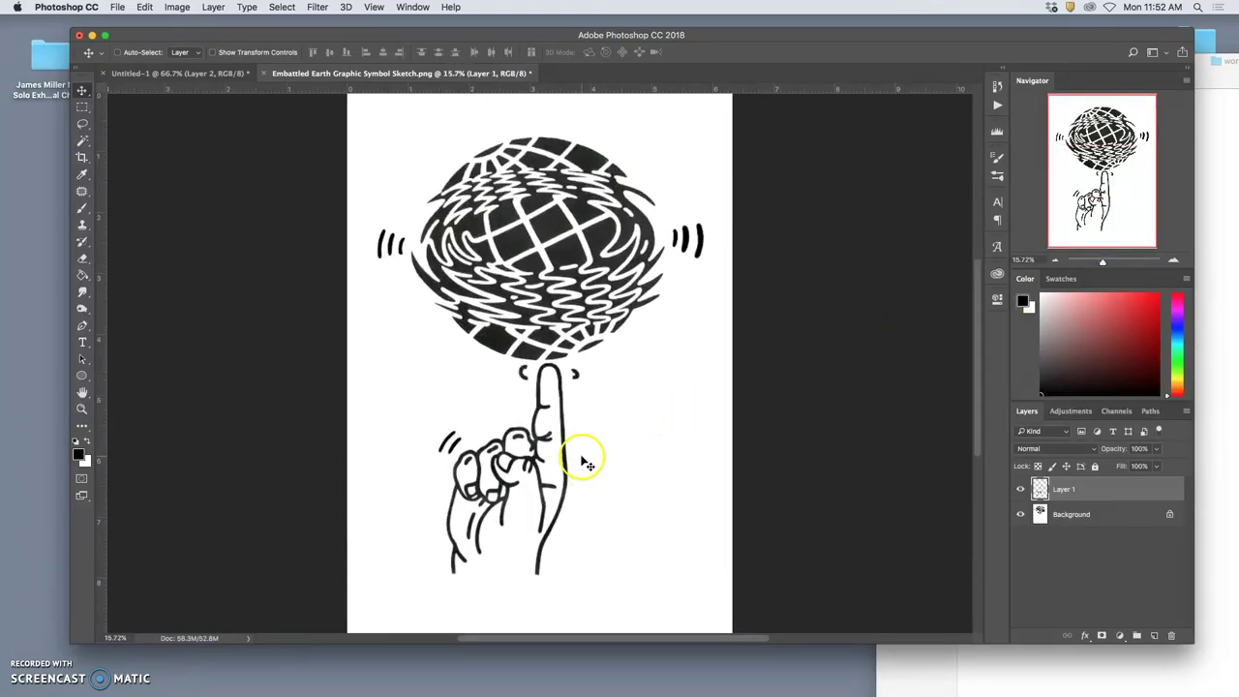
left_click(1021, 491)
left_click(1022, 491)
key("super+j")
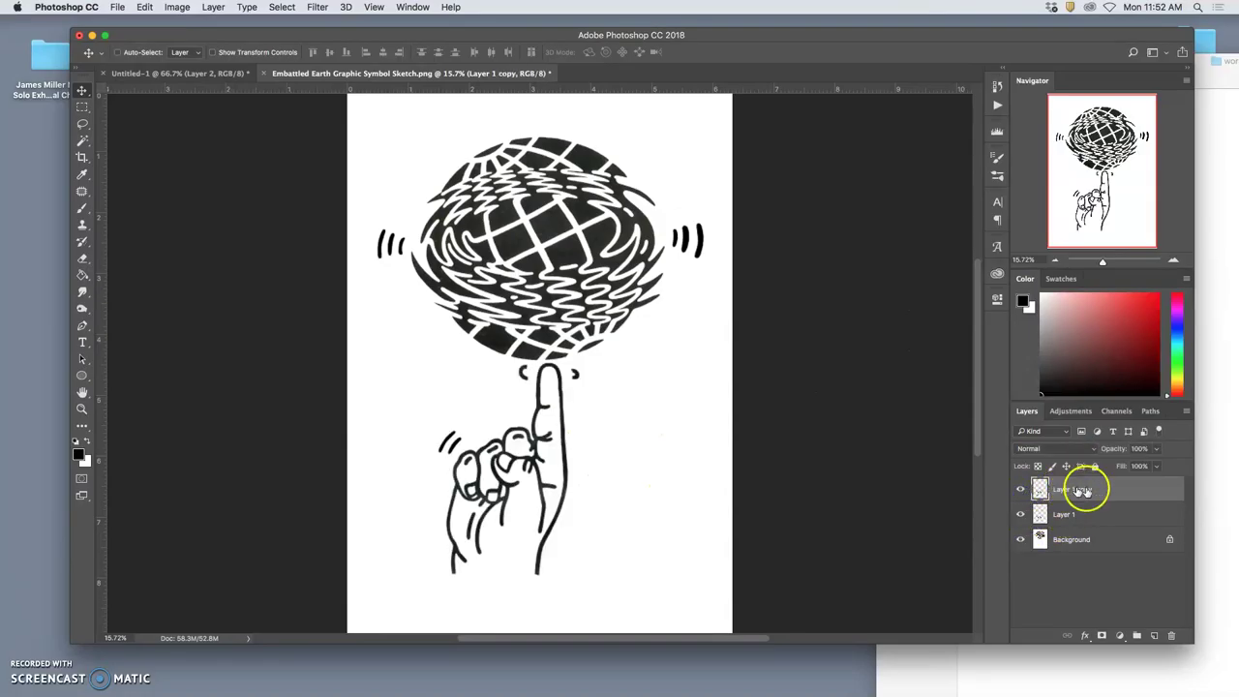
left_click(1022, 515)
Turn on Layer 1 copy's Stroke effect and widen it toward 10 px
double_click(1104, 495)
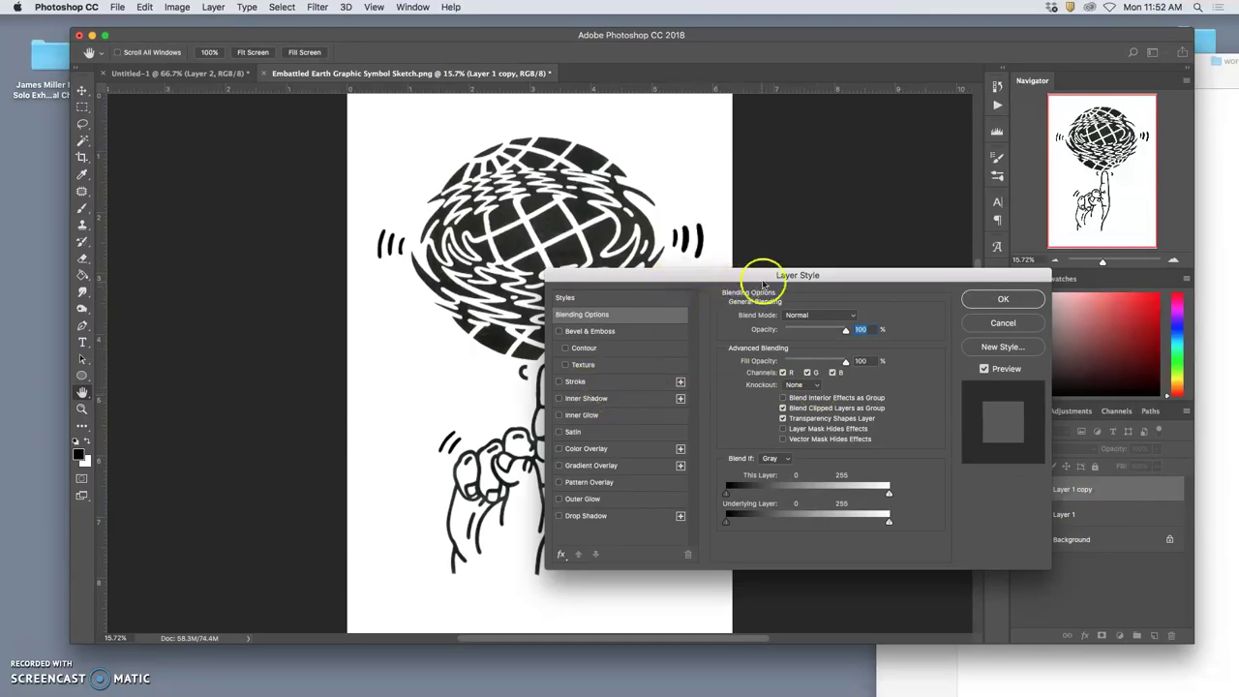
left_click_drag(760, 281, 845, 186)
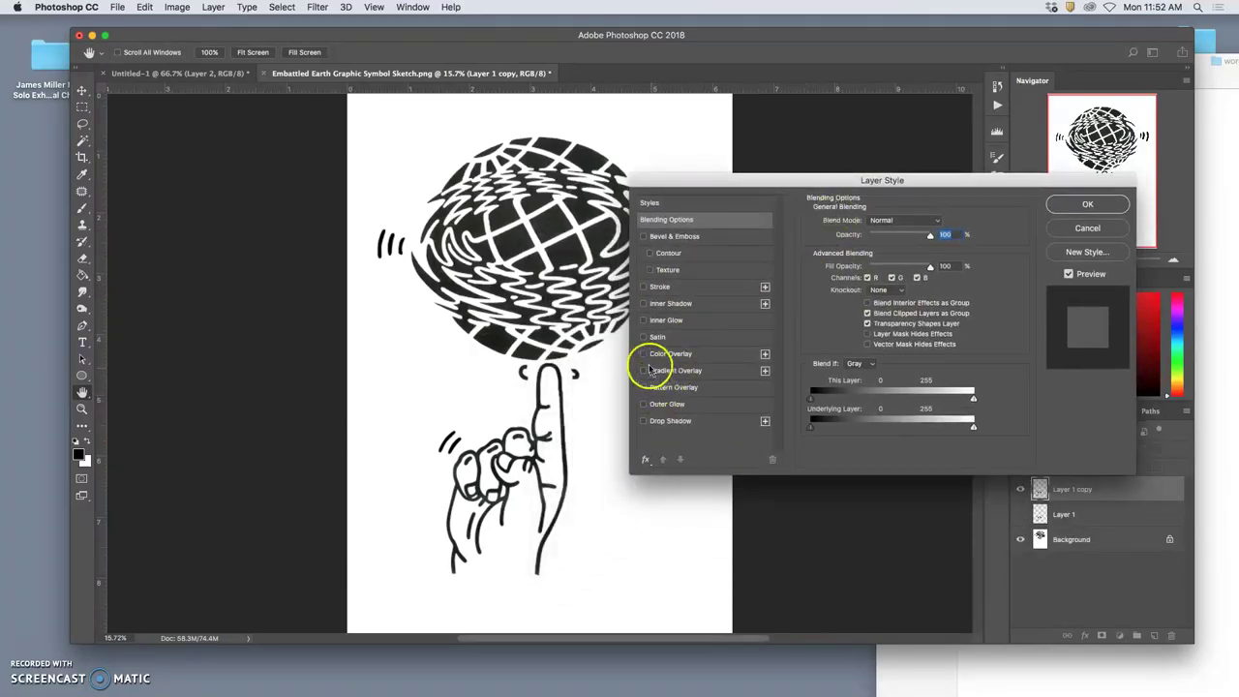
left_click(644, 288)
left_click(682, 289)
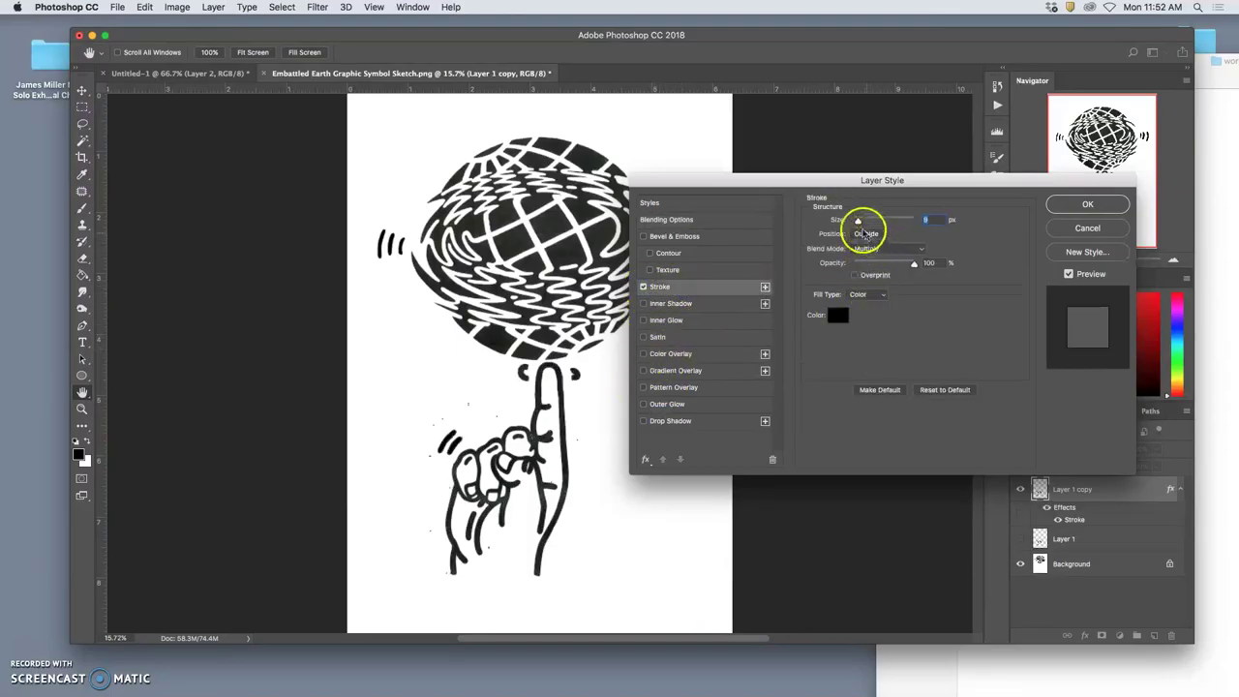
mouse_move(859, 221)
left_mouse_down()
mouse_move(869, 223)
mouse_move(857, 225)
mouse_move(859, 271)
left_mouse_up()
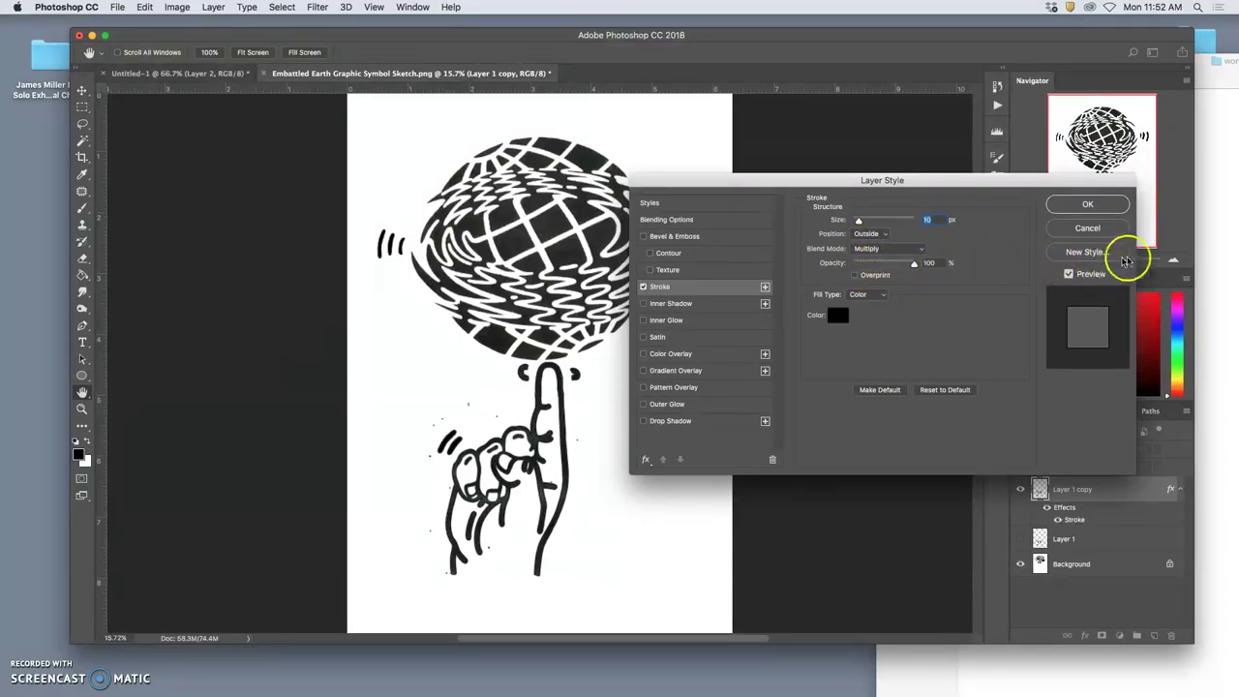
Apply the Stroke layer style and zoom in on the hand artwork
left_click(1088, 204)
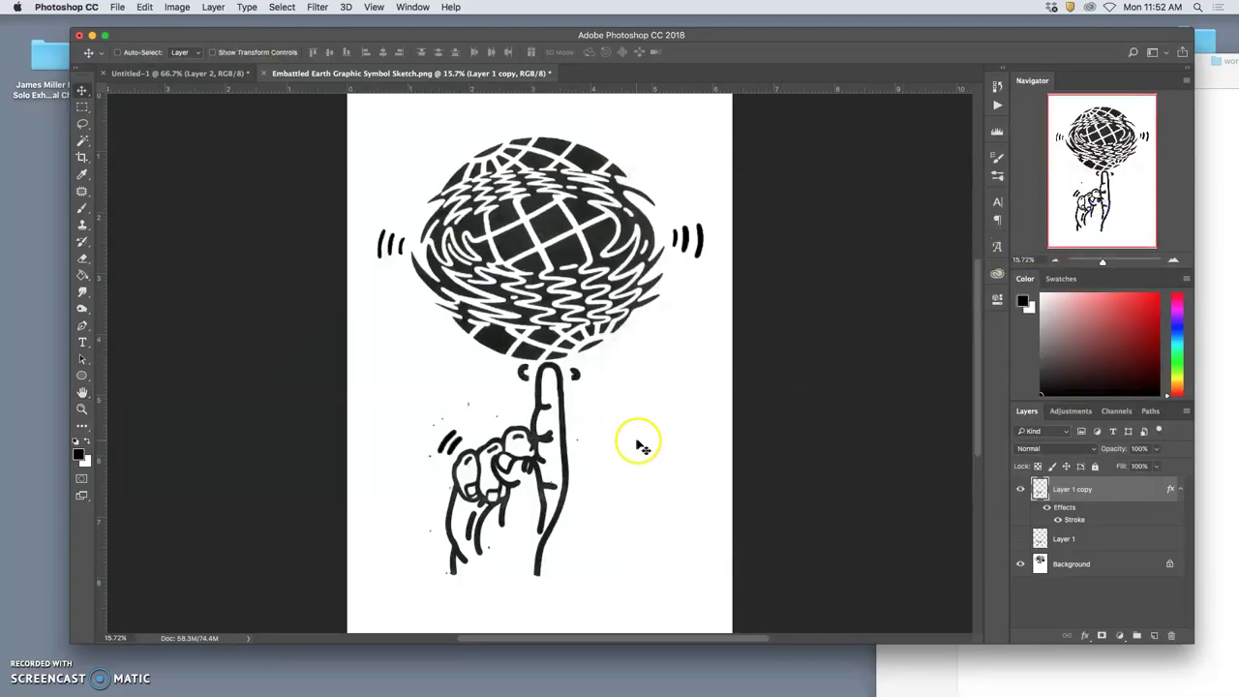
key("super+plus")
key("super+plus")
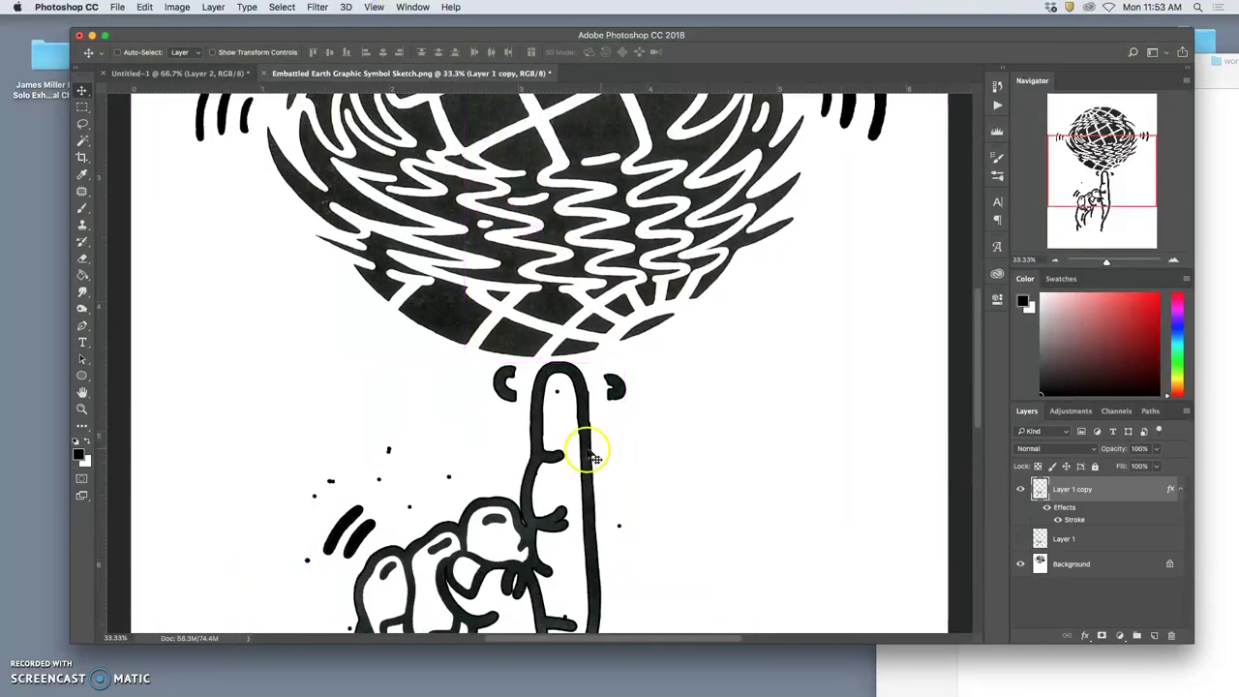
scroll(584, 442, "down", 5)
scroll(584, 450, "down", 3)
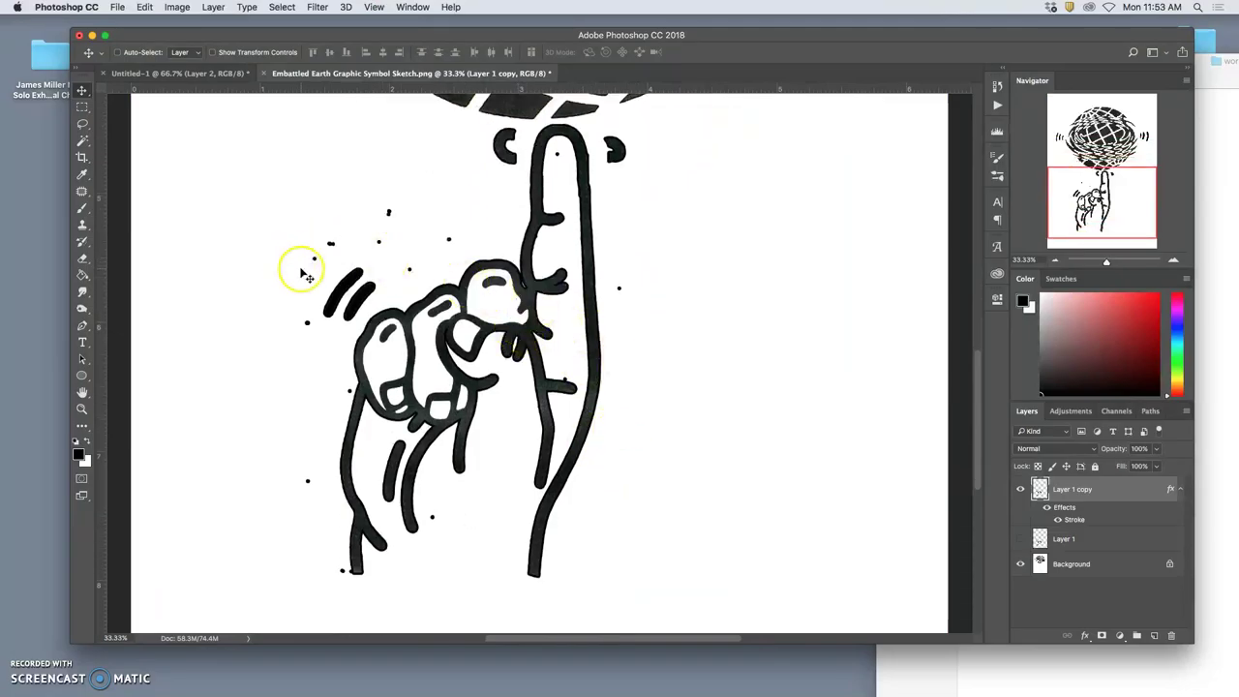
Lasso the stray dots near the fist and delete them
left_click(83, 123)
left_click_drag(446, 253, 400, 281)
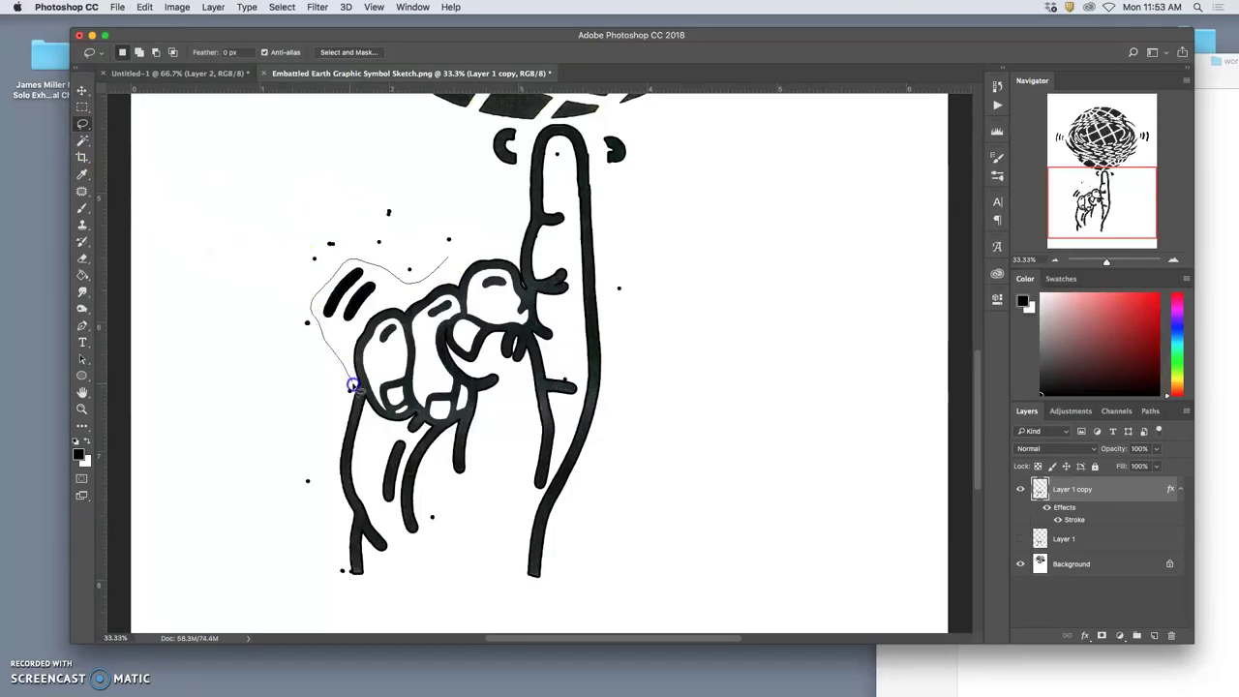
mouse_move(351, 397)
left_mouse_down()
mouse_move(327, 474)
mouse_move(279, 518)
mouse_move(273, 244)
mouse_move(392, 180)
mouse_move(461, 244)
left_mouse_up()
key("Delete")
key("super+d")
Delete the remaining stray dots beside the hand, at its base and in the fingertip, then zoom out
left_click_drag(642, 266, 641, 264)
key("Delete")
key("super+d")
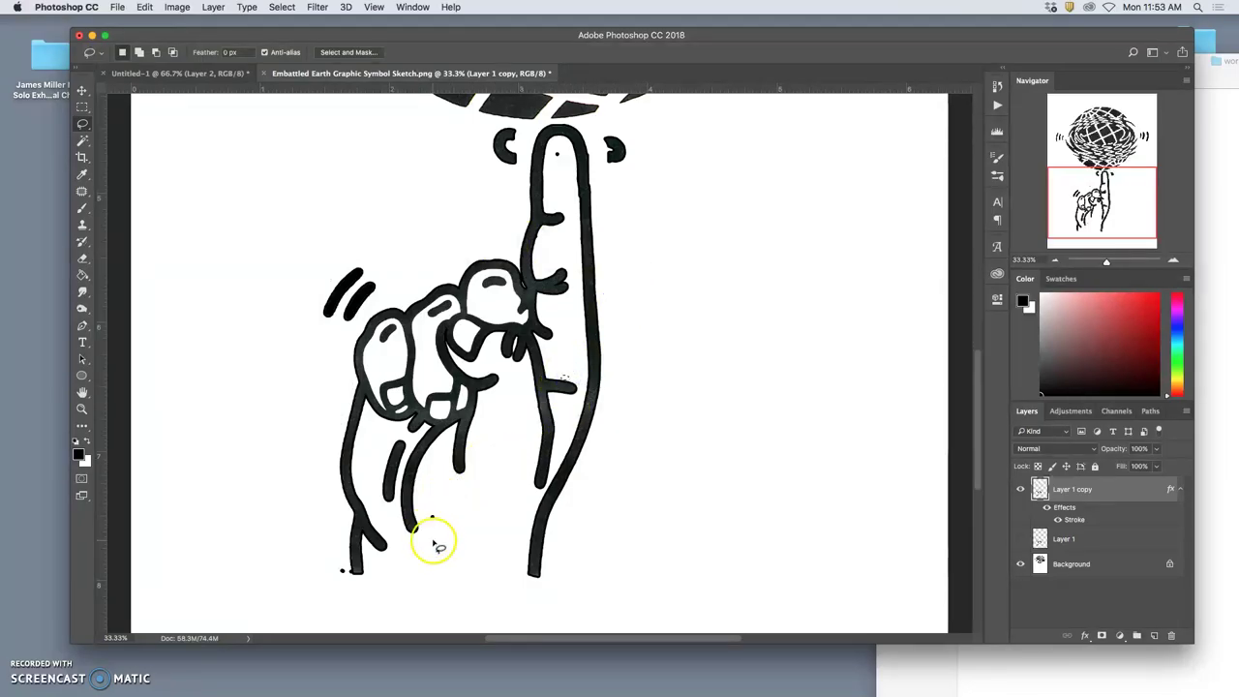
key("Delete")
left_click_drag(362, 567, 355, 576)
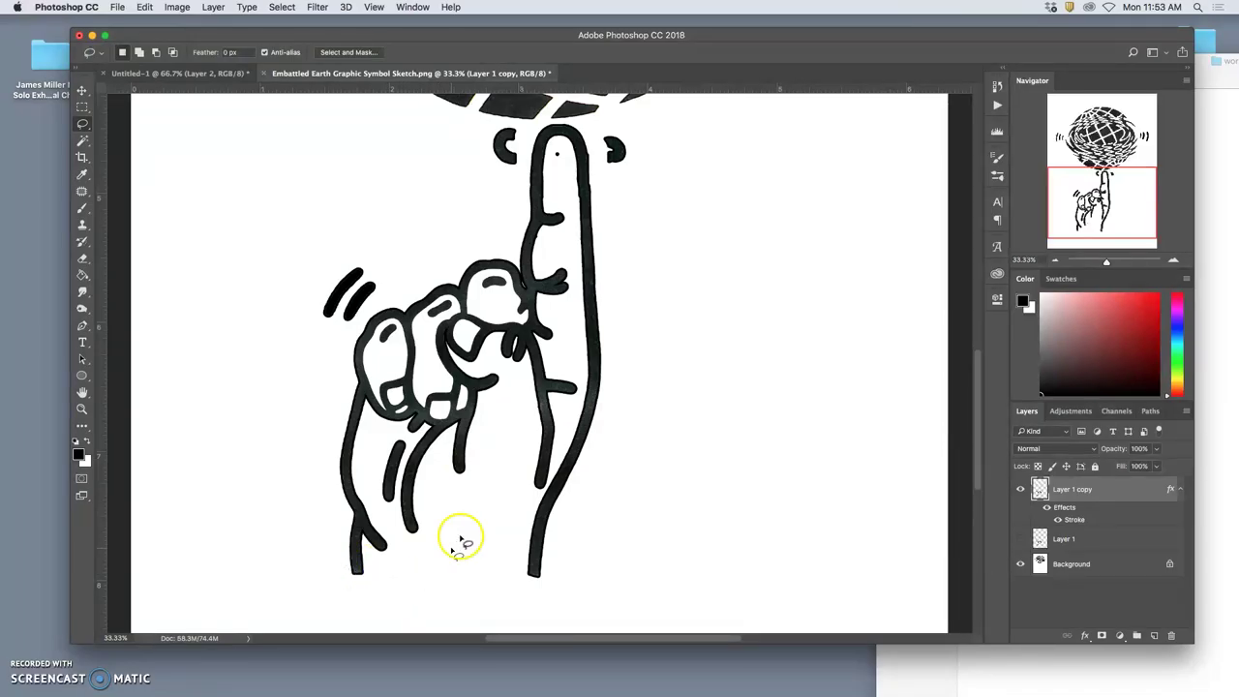
scroll(503, 431, "up", 2)
left_click_drag(566, 203, 563, 200)
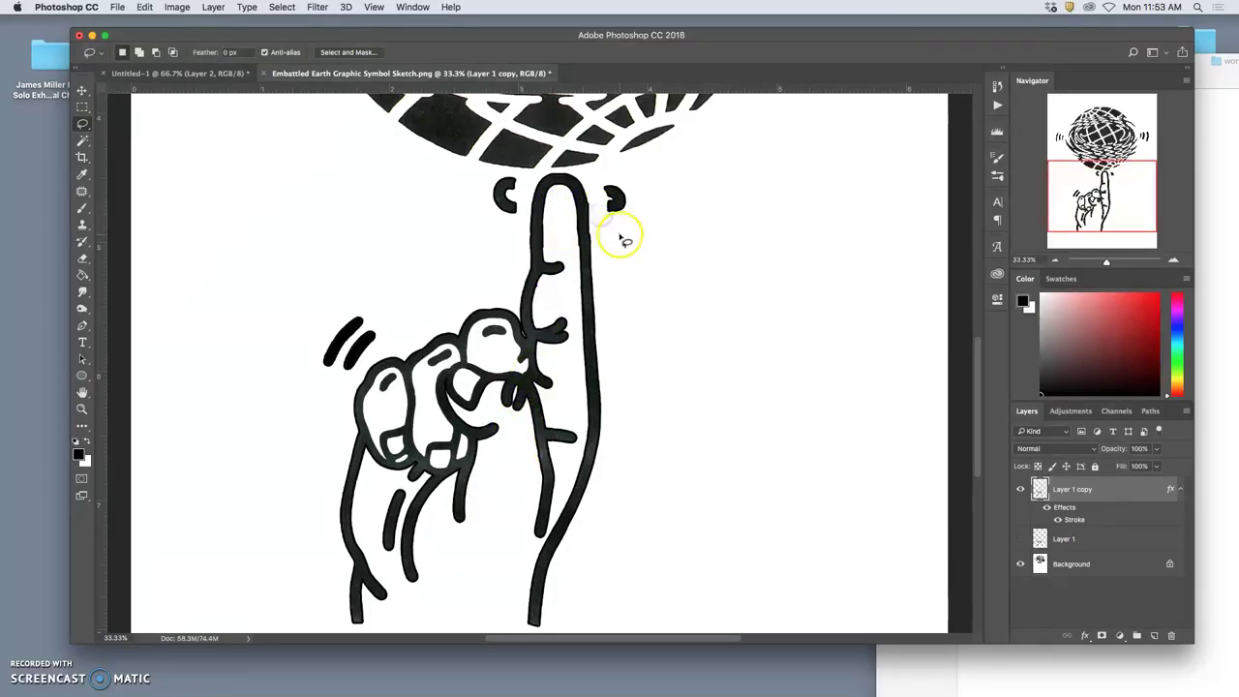
key("super+minus")
key("super+minus")
key("super+minus")
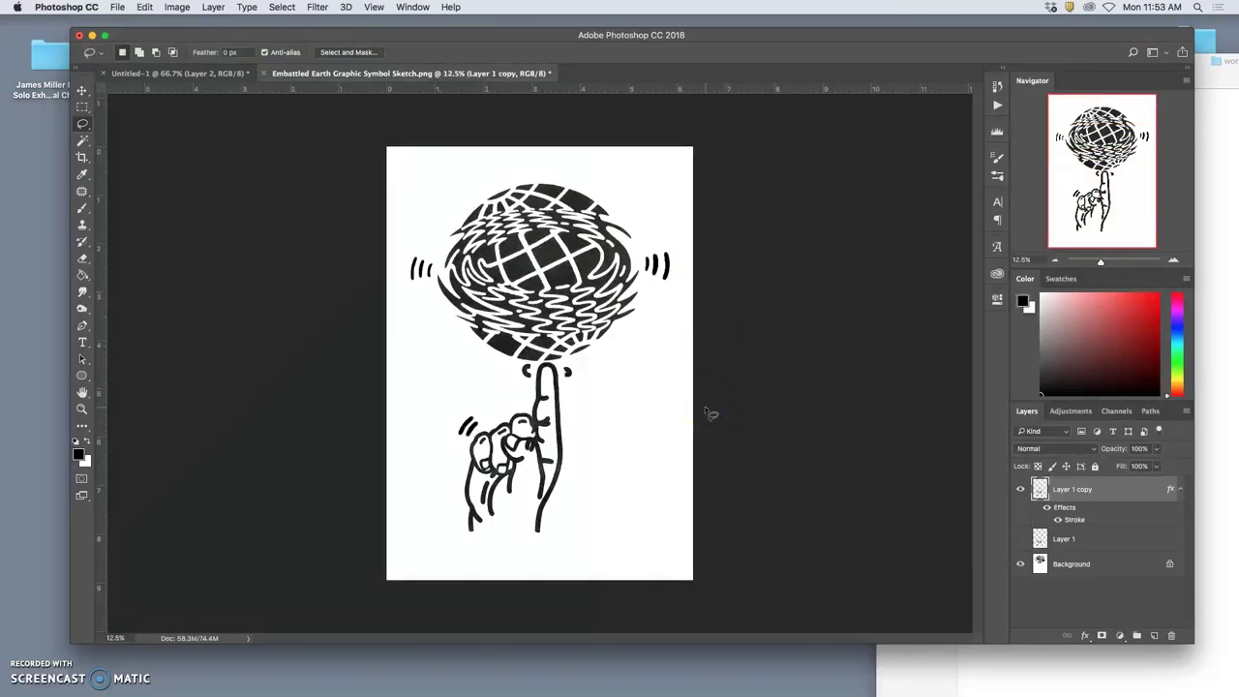
Compare the sketch with and without Layer 1 copy's Stroke effect at several zoom levels
key("super+minus")
key("super+minus")
key("super+minus")
key("super+minus")
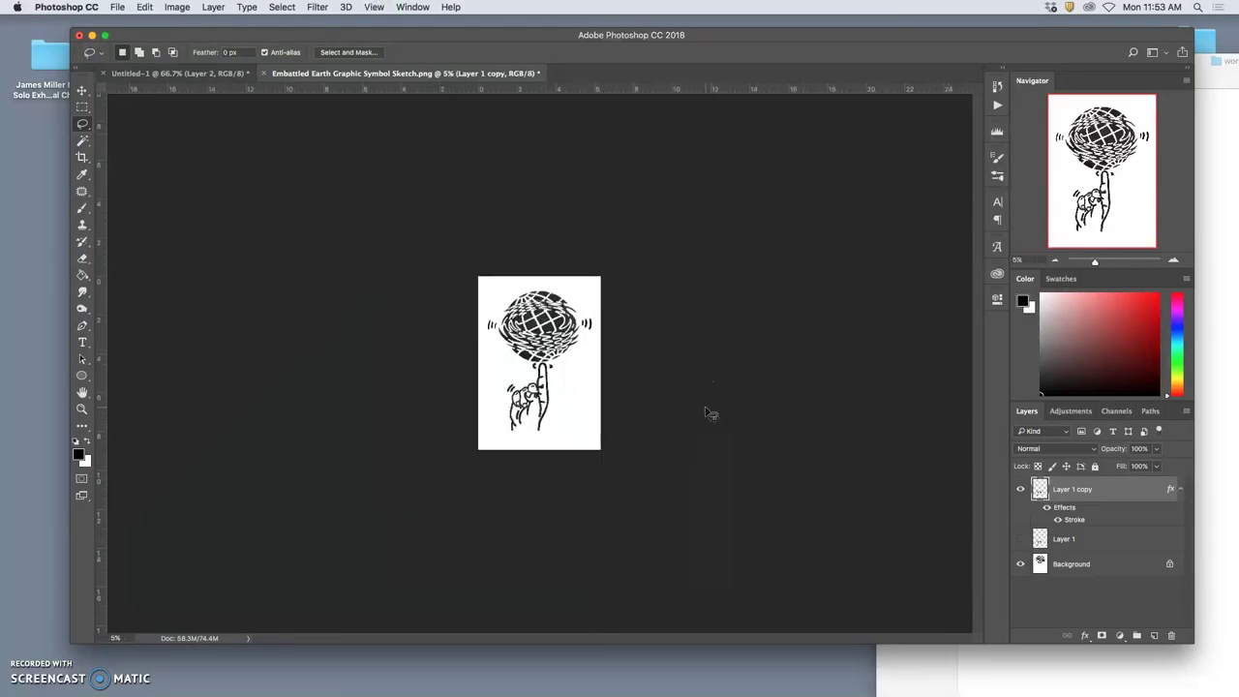
key("super+minus")
mouse_move(598, 409)
left_mouse_down()
mouse_move(588, 416)
mouse_move(580, 350)
mouse_move(636, 388)
mouse_move(609, 409)
mouse_move(650, 407)
left_mouse_up()
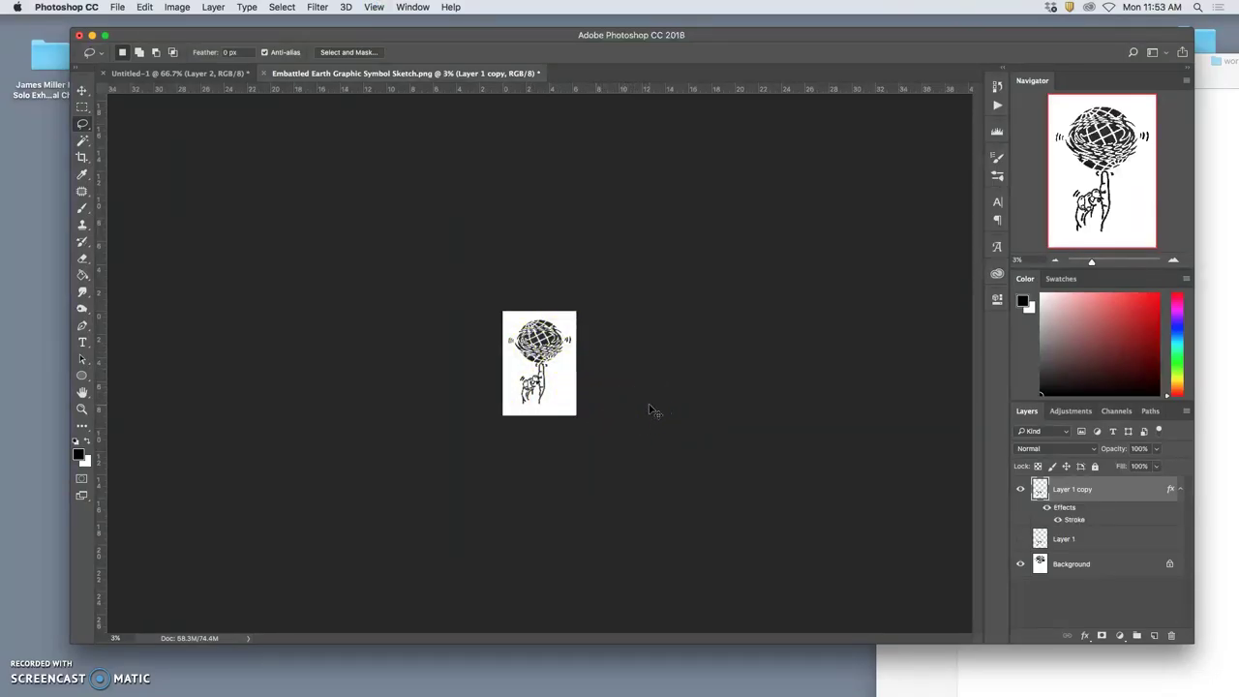
key("super+plus")
key("super+plus")
key("super+plus")
key("super+plus")
key("super+plus")
key("super+plus")
key("super+plus")
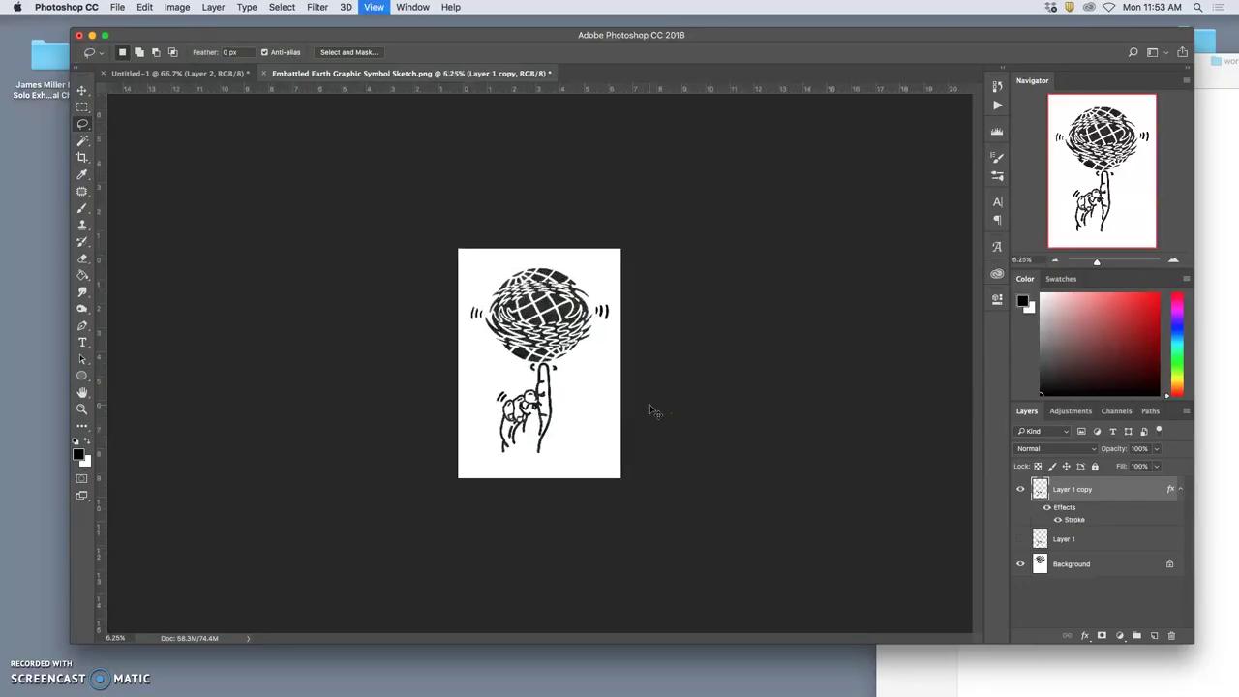
key("super+minus")
key("super+minus")
key("super+minus")
key("super+minus")
key("super+minus")
key("super+minus")
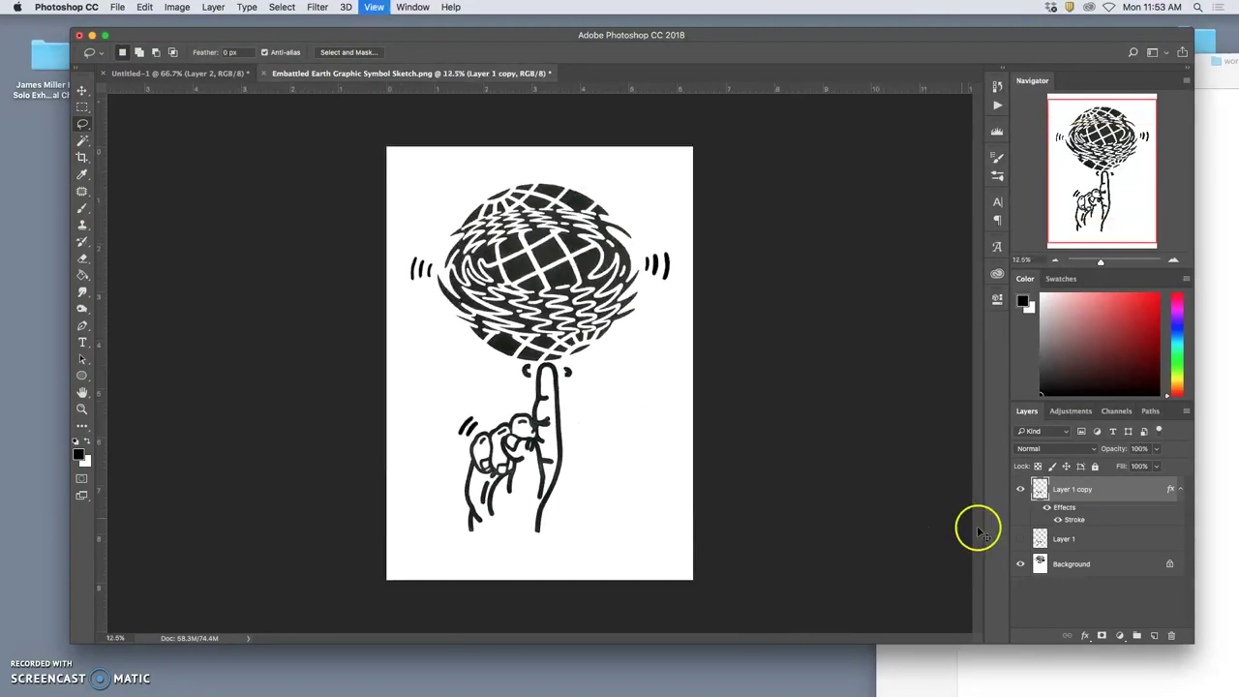
left_click_drag(1017, 524, 1055, 524)
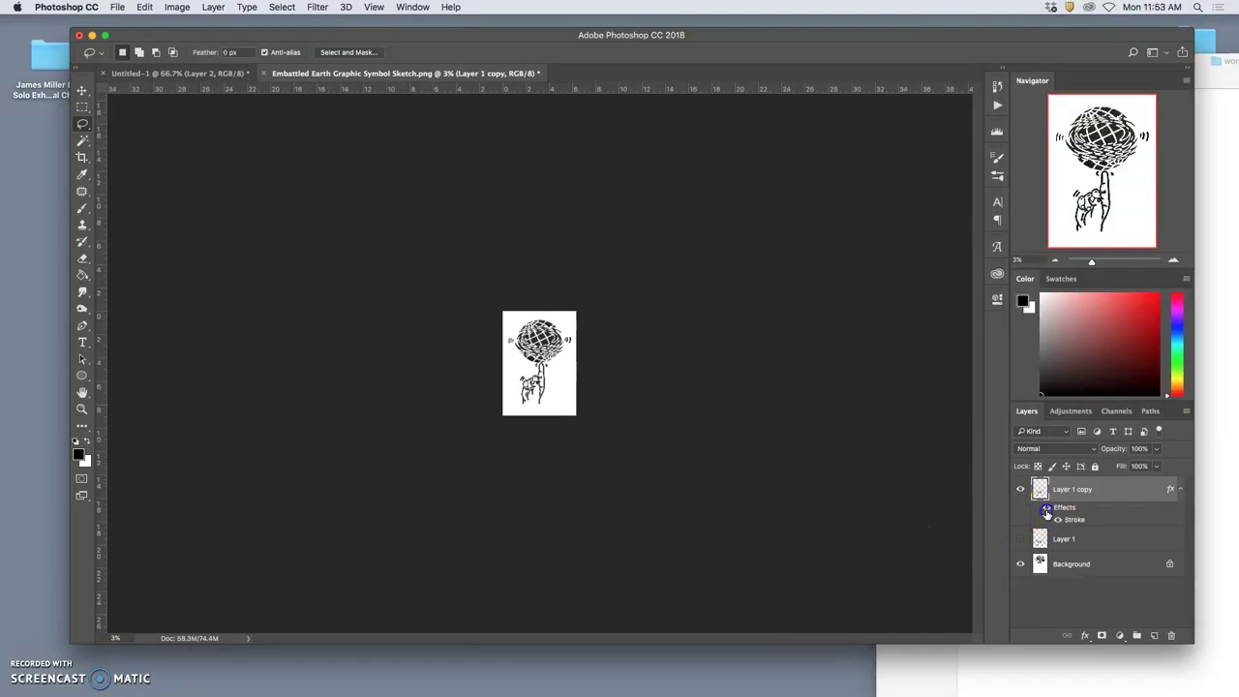
left_click(1047, 509)
left_click(1047, 509)
left_click(1046, 509)
key("super+equal")
key("super+equal")
key("super+equal")
key("super+equal")
key("super+equal")
key("super+equal")
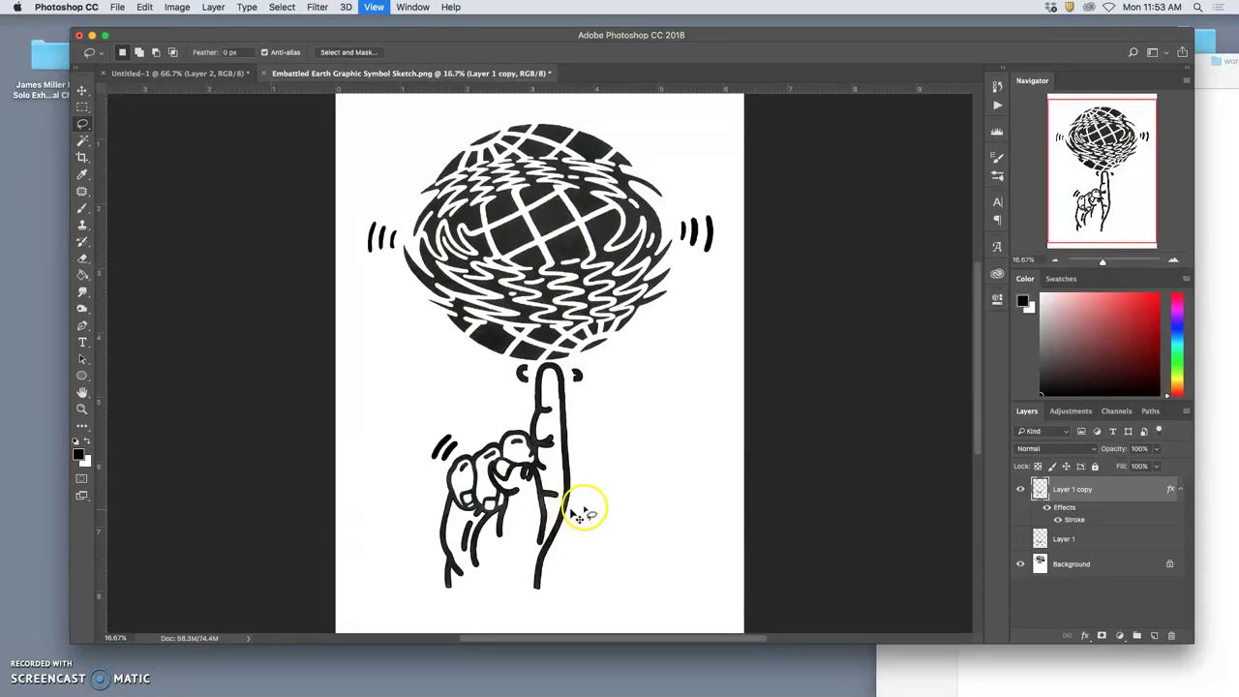
Save Embattled Earth Graphic Symbol Sketch.jpg to the Desktop as JPEG at Maximum quality 12
key("super+minus")
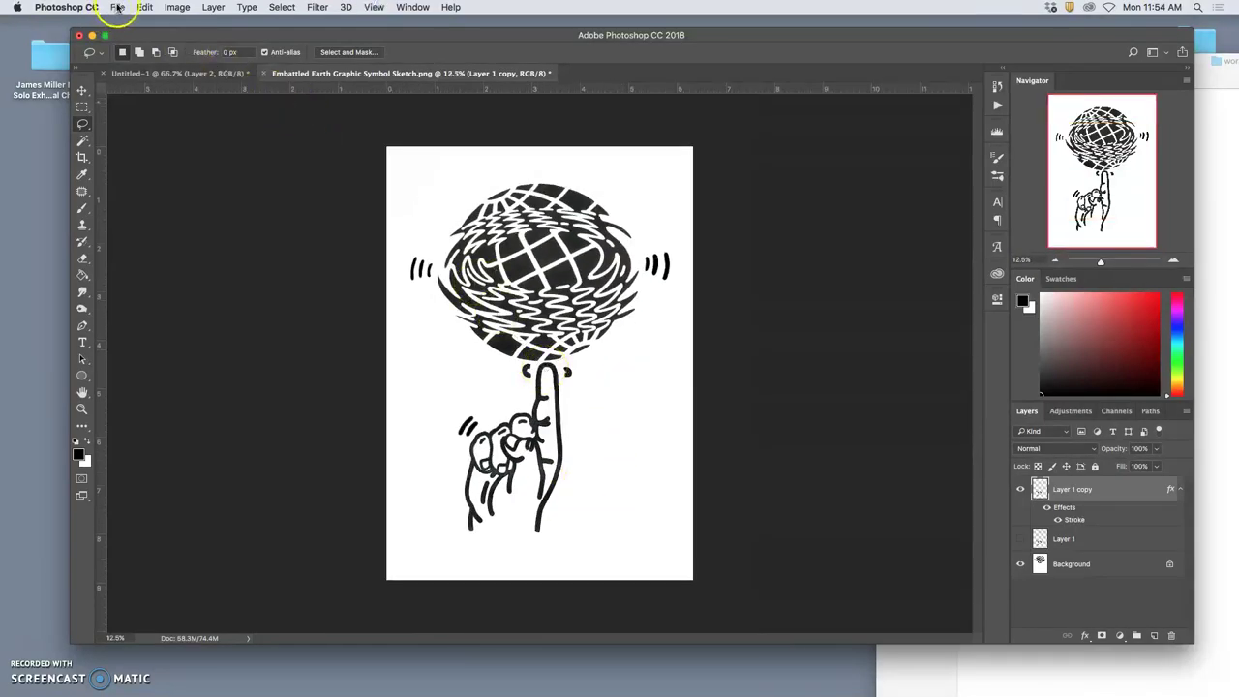
left_click(117, 7)
left_click(410, 227)
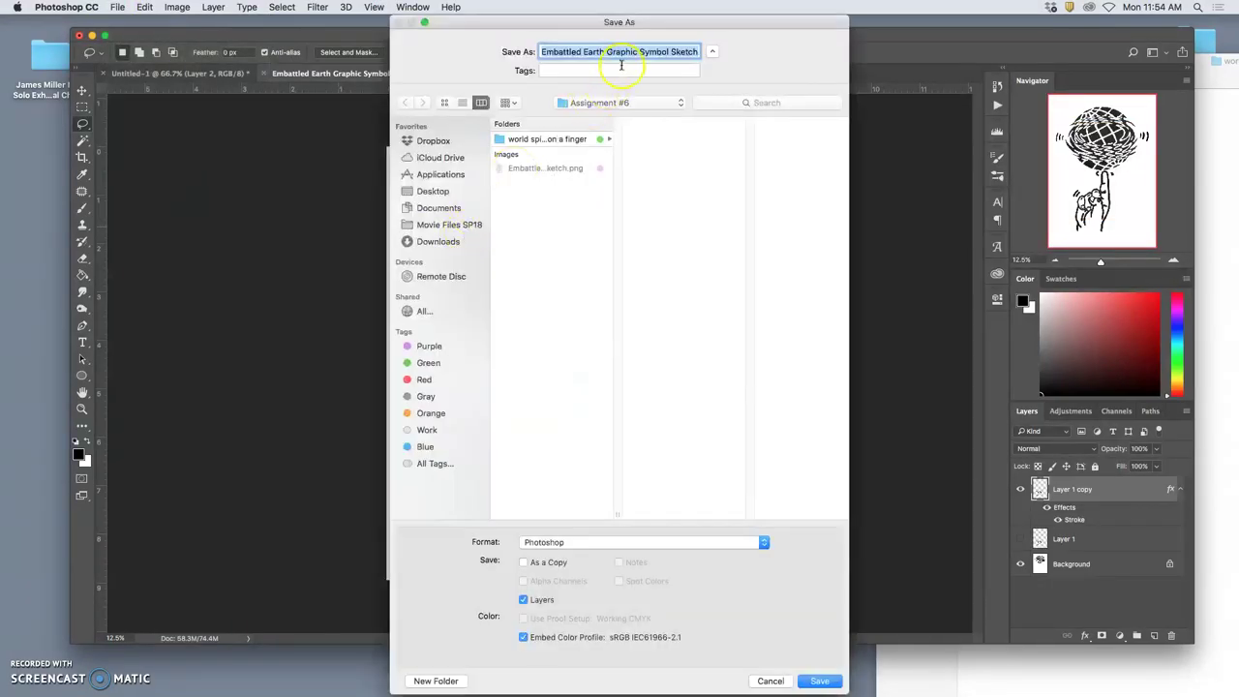
left_click(625, 54)
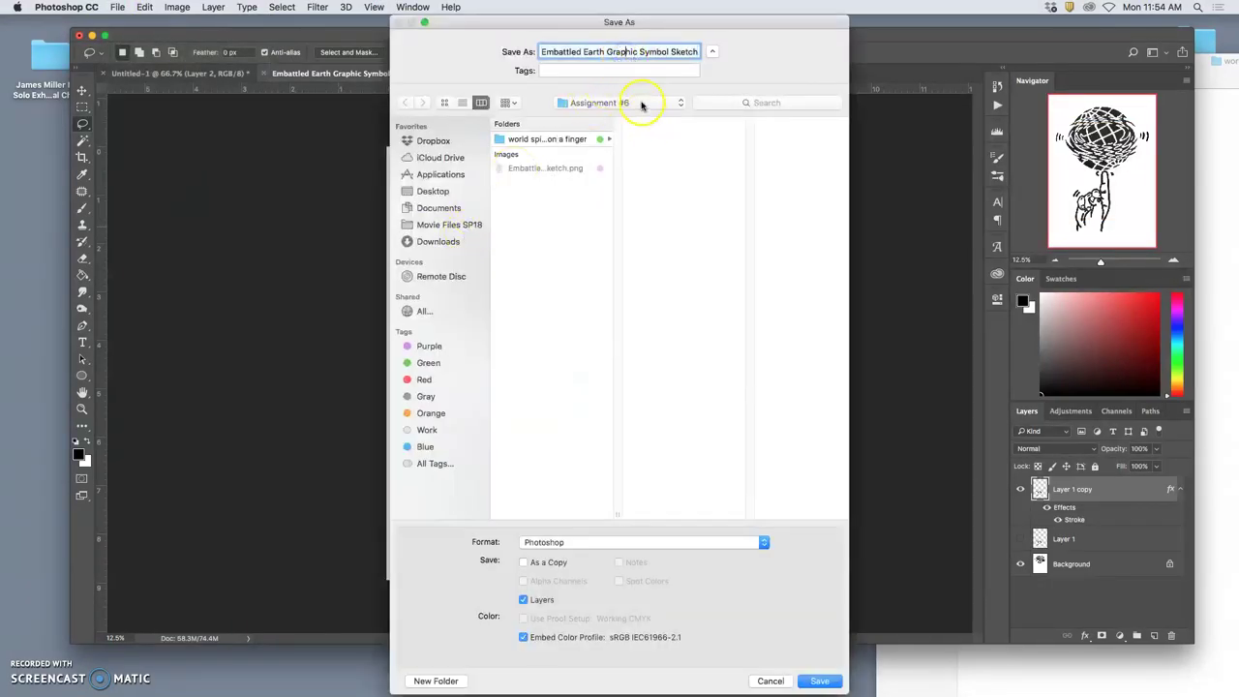
key("super+shift+d")
left_click_drag(630, 53, 754, 61)
left_click(691, 542)
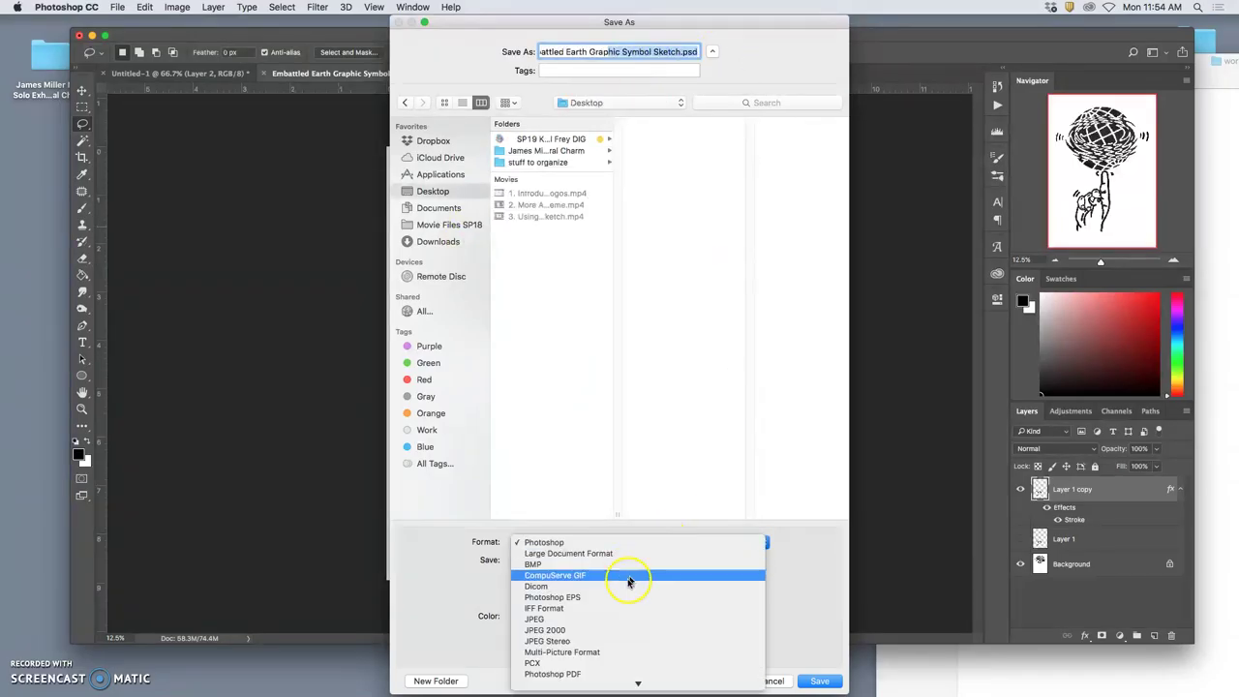
left_click(616, 619)
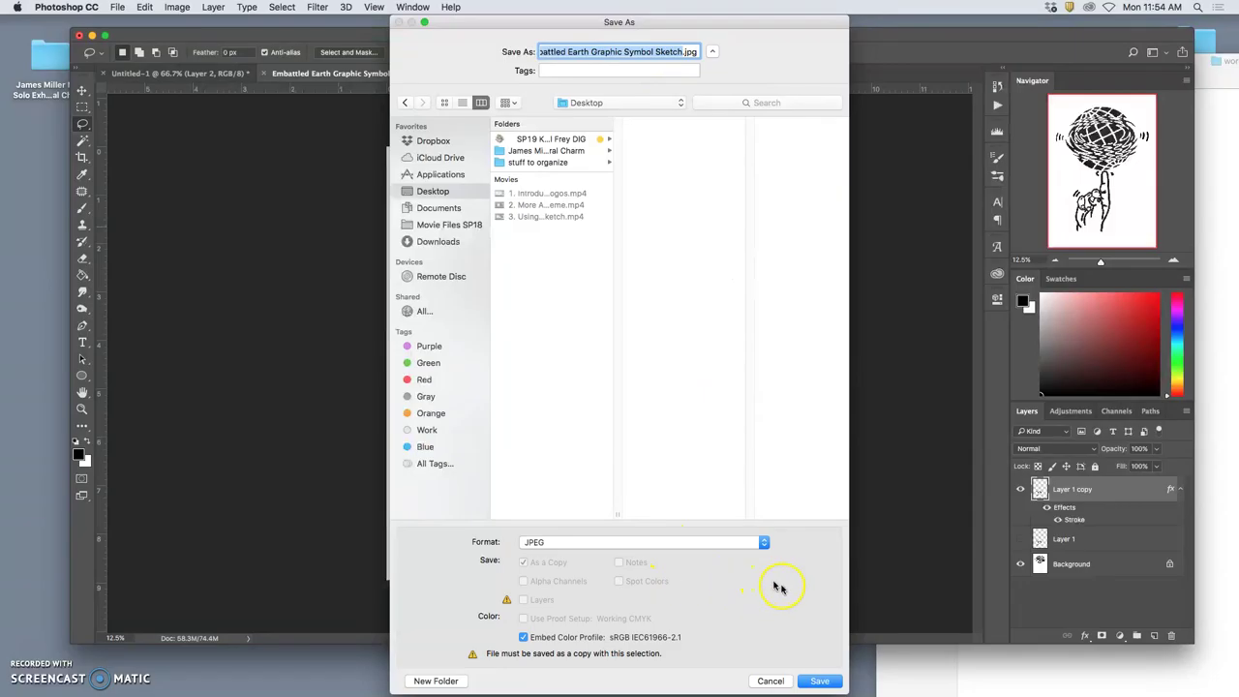
left_click(829, 681)
left_click(821, 682)
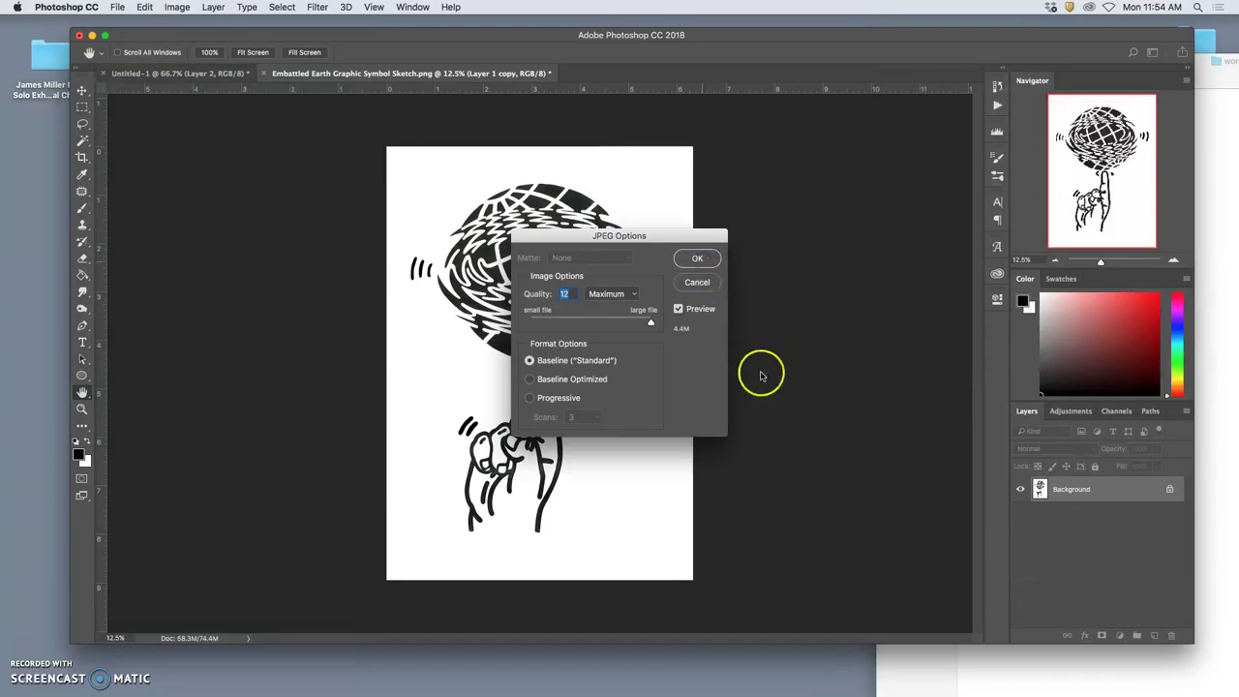
key("Return")
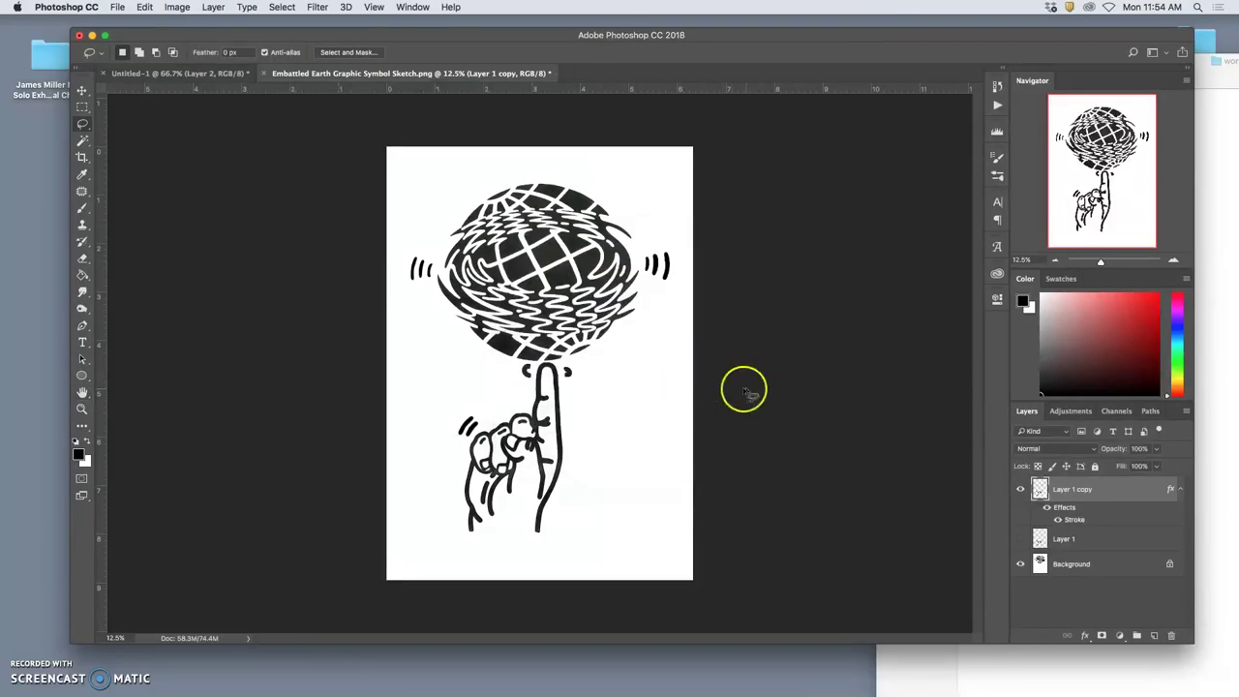
Hide Layer 1 and step back in History to the Stroke state
left_click(1022, 541)
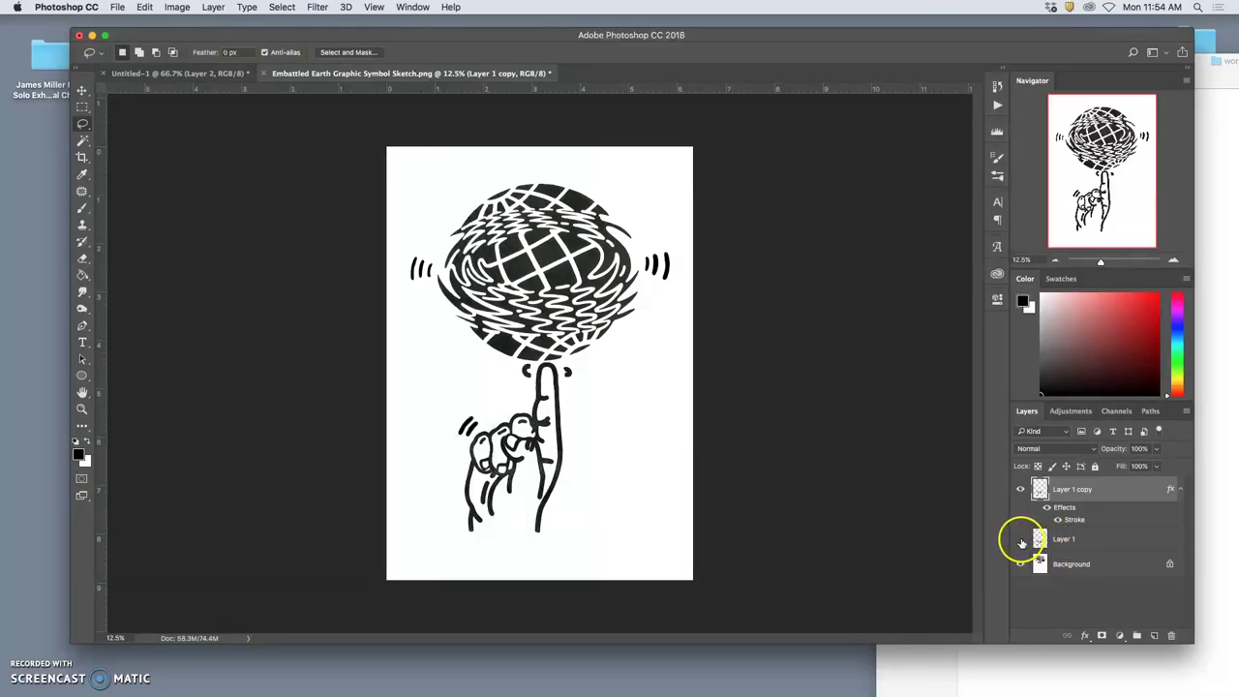
left_click(997, 86)
scroll(901, 329, "up", 10)
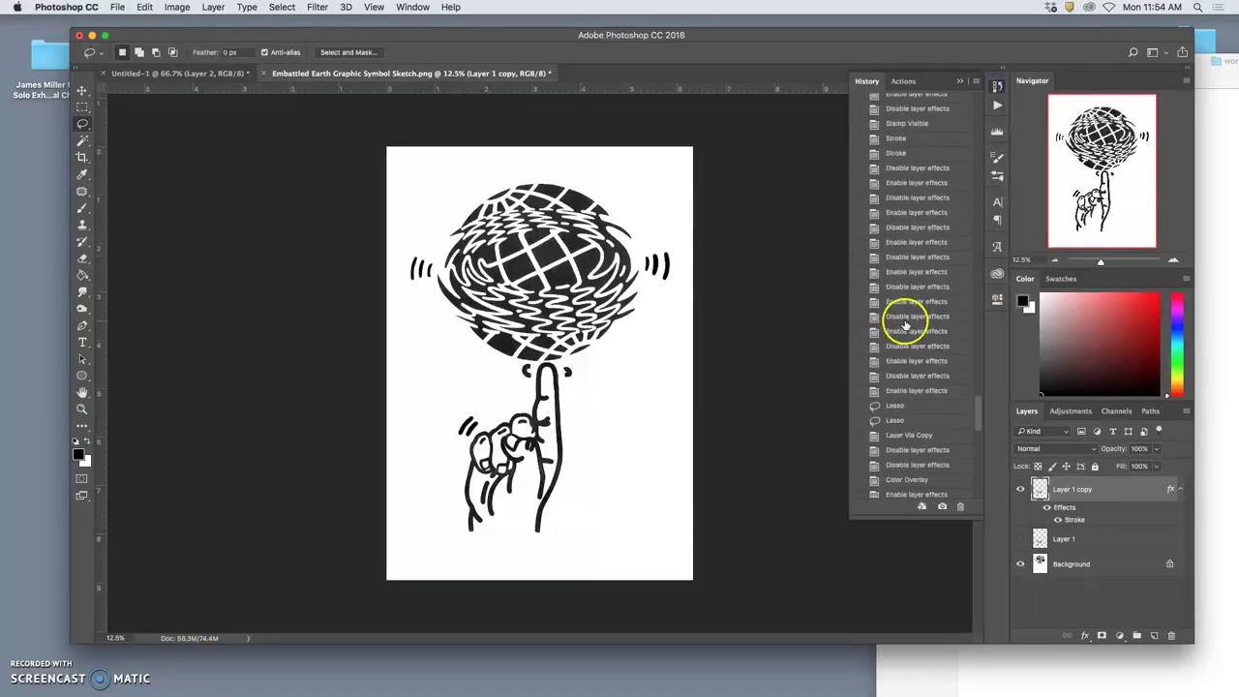
left_click(904, 324)
scroll(912, 243, "up", 5)
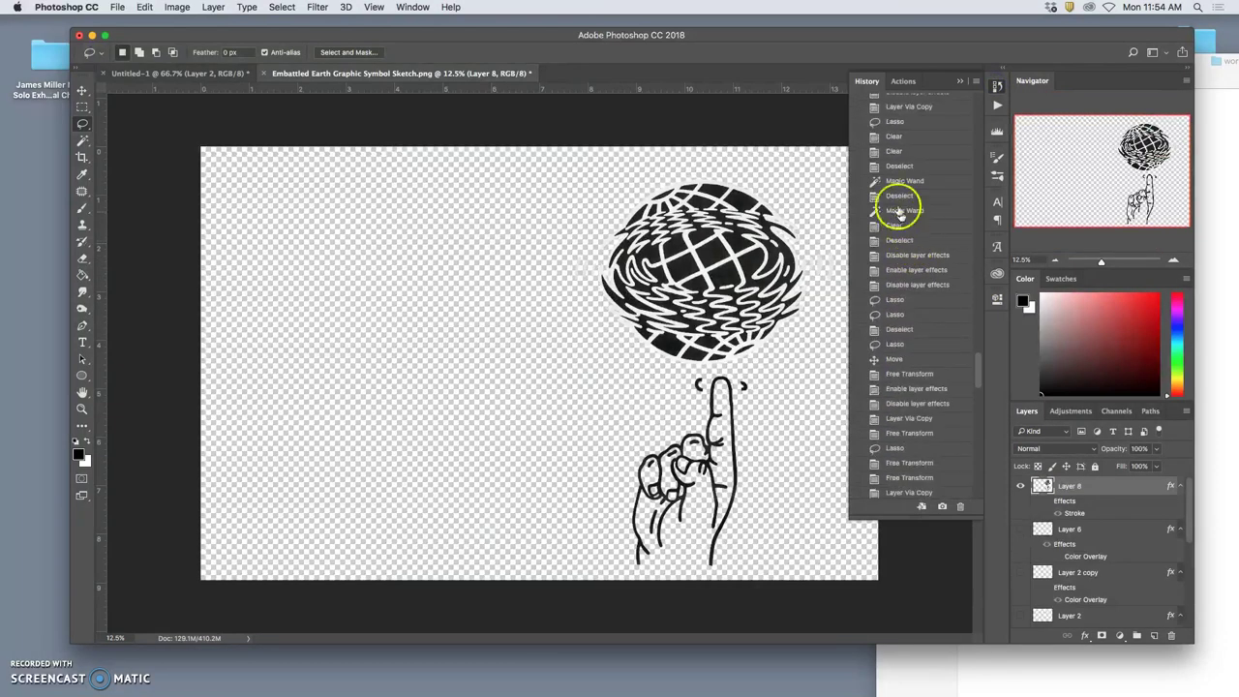
left_click(893, 197)
scroll(893, 198, "up", 3)
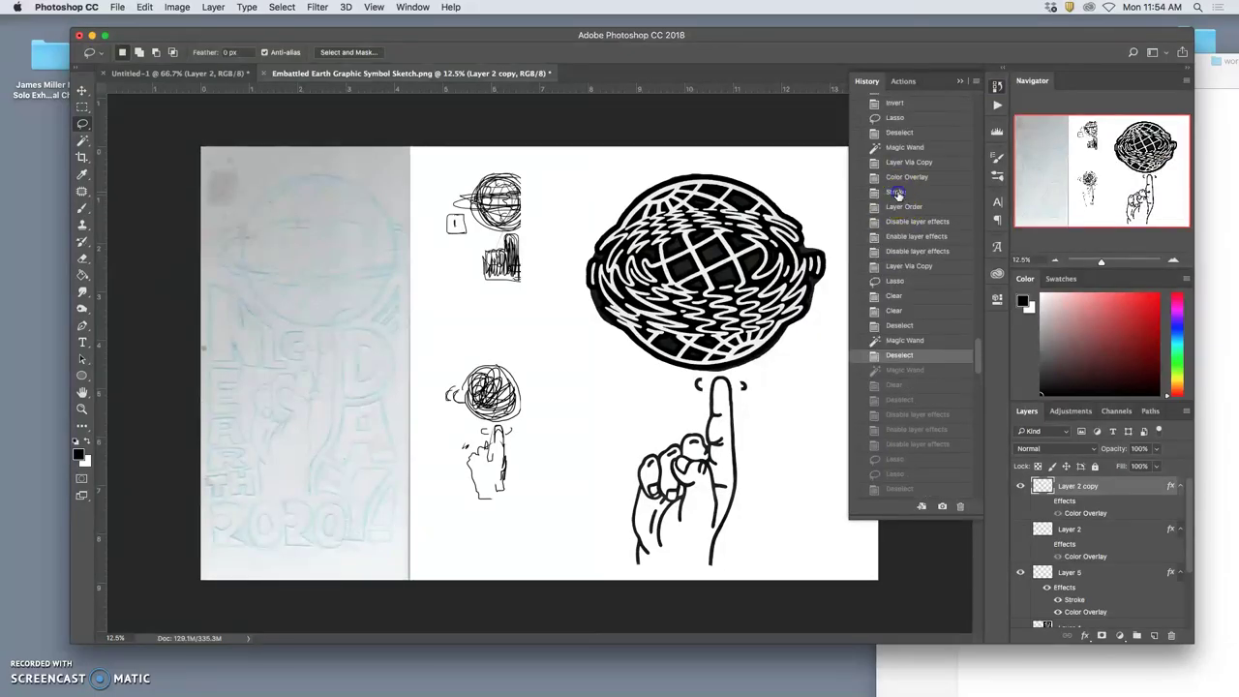
left_click(896, 193)
Scrub History from Color Overlay to the outlined-globe Deselect state, then collapse the panel
left_click_drag(896, 192, 899, 311)
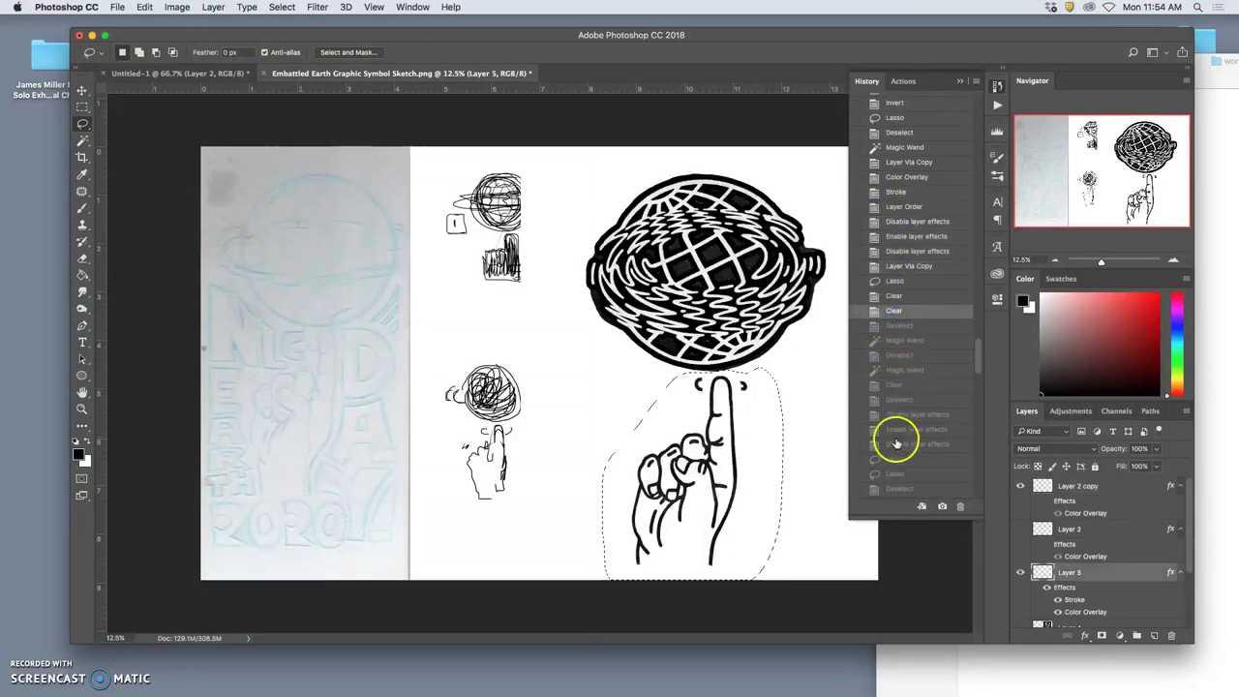
left_click_drag(891, 438, 897, 177)
left_click_drag(900, 265, 898, 356)
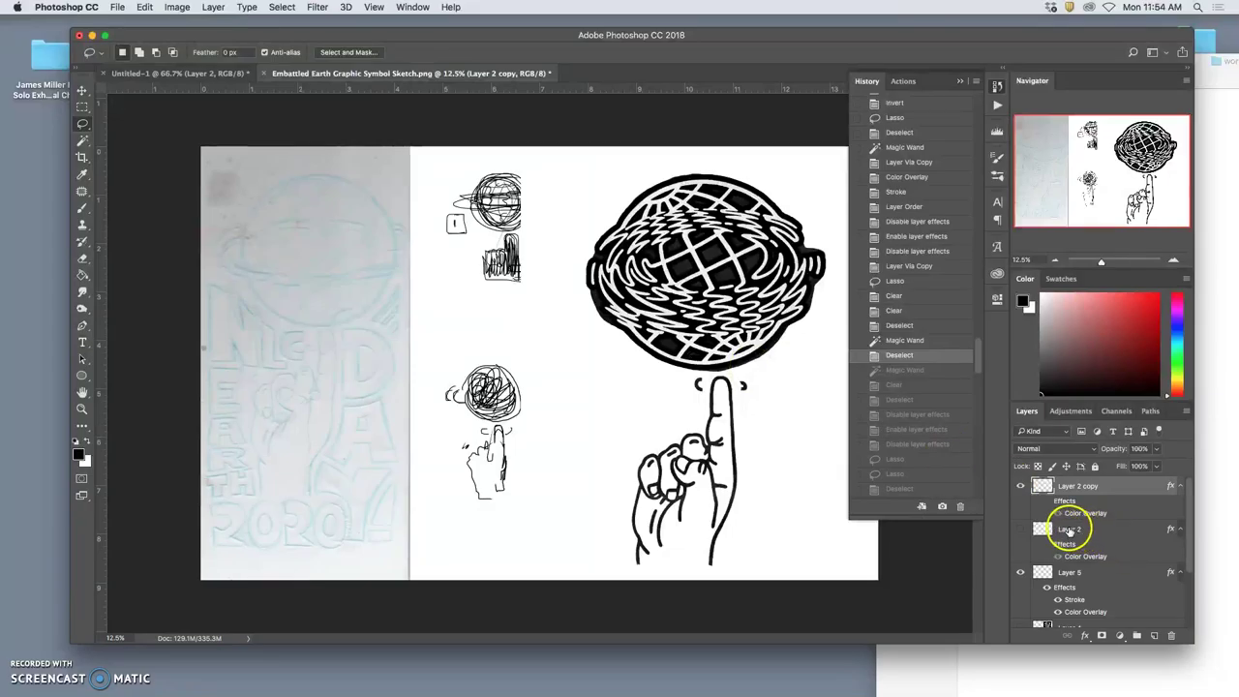
scroll(1075, 523, "down", 1)
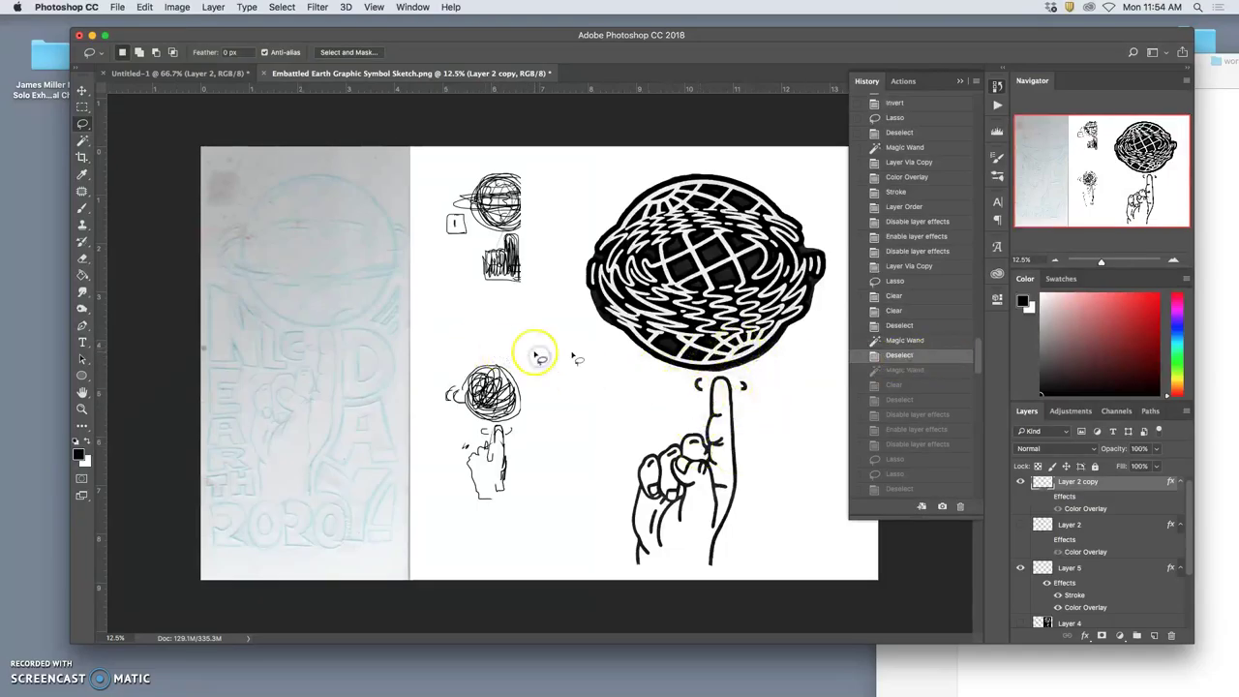
left_click(959, 79)
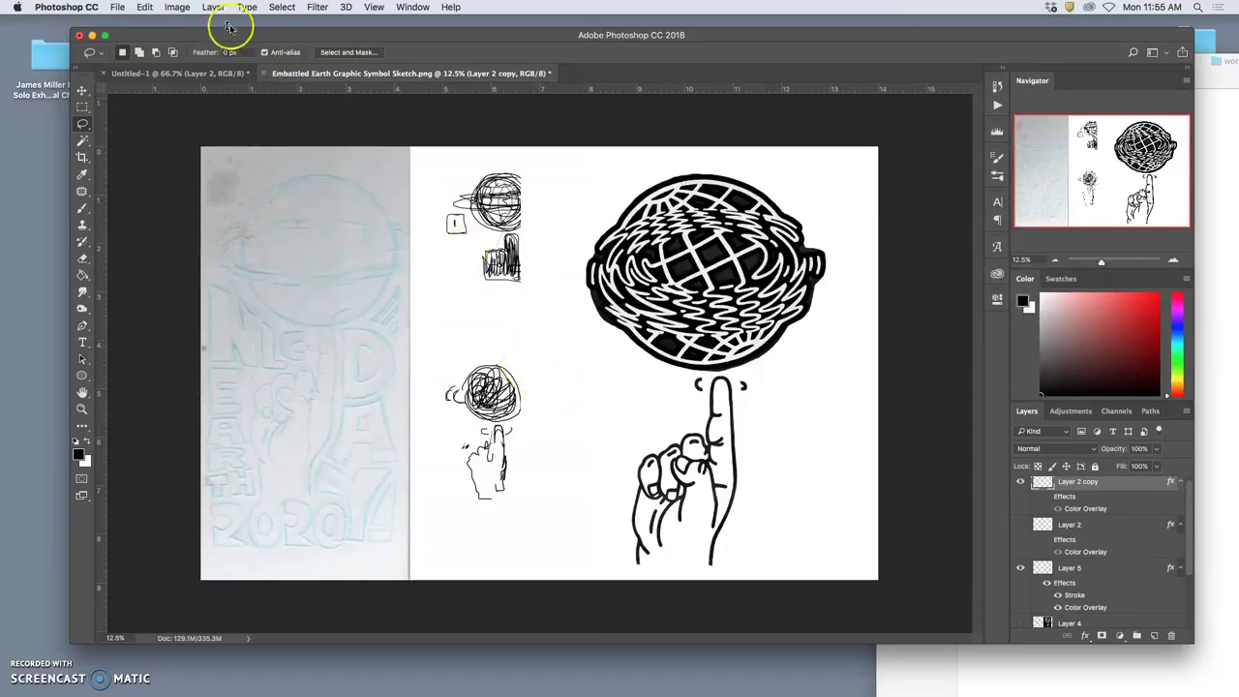
Save the document as Embattled Earth Graphic Symbol Sketch.psd in Photoshop format
left_click(118, 7)
key("Escape")
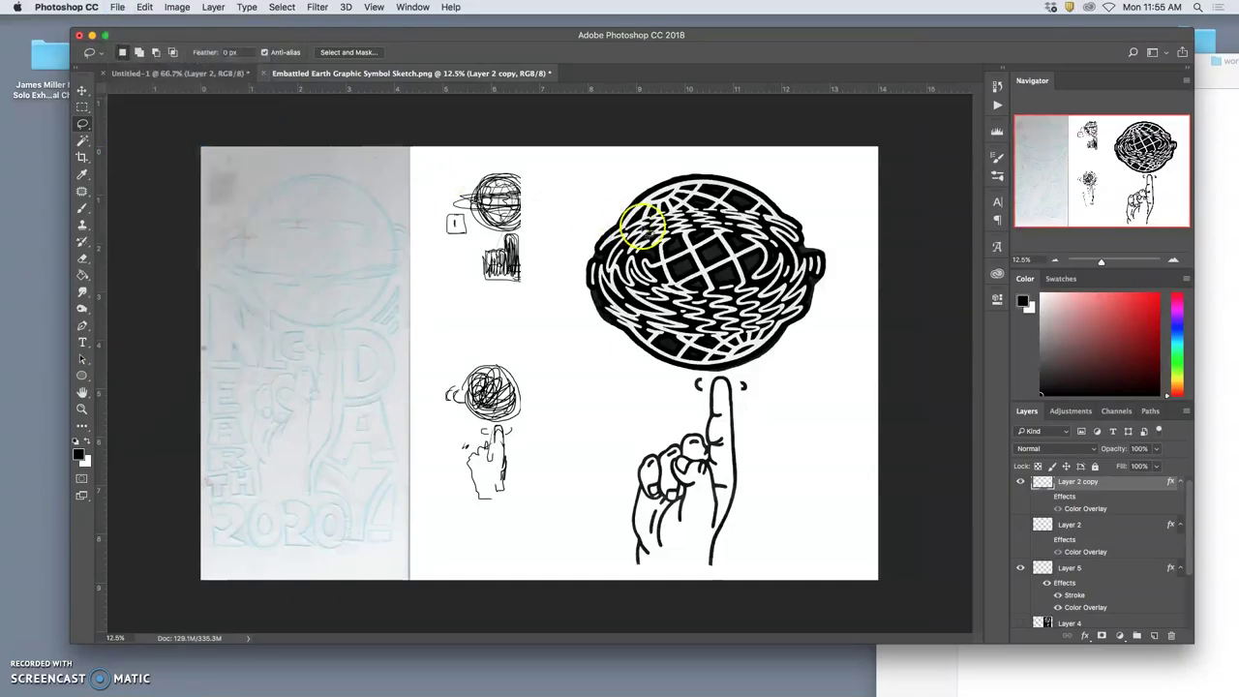
key("super+shift+s")
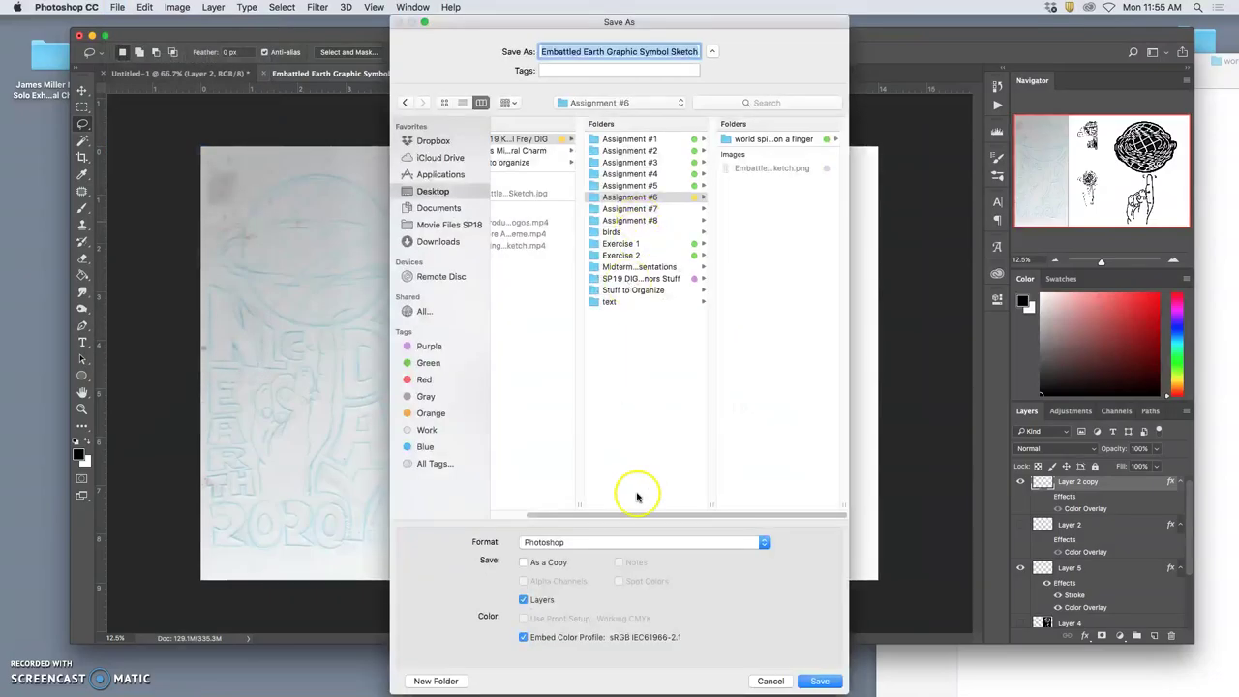
left_click(828, 684)
left_click(821, 681)
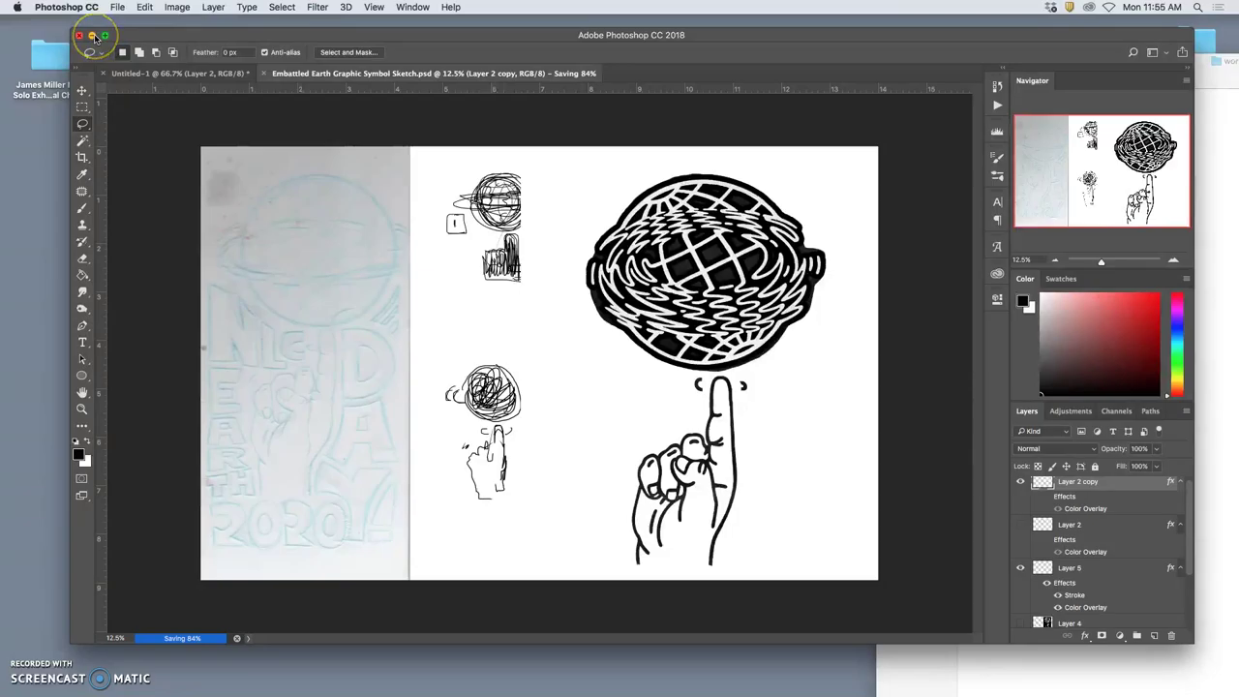
Minimize Photoshop and maximize the Finder window
left_click(92, 36)
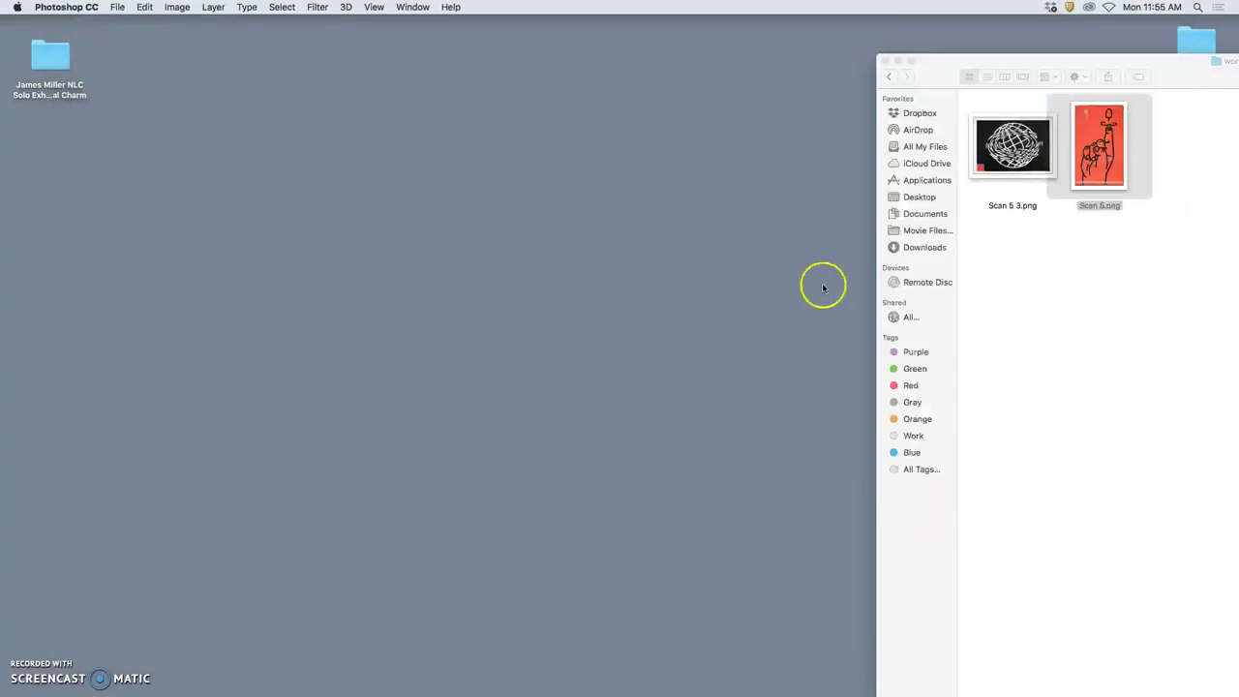
left_click(948, 64)
double_click(952, 64)
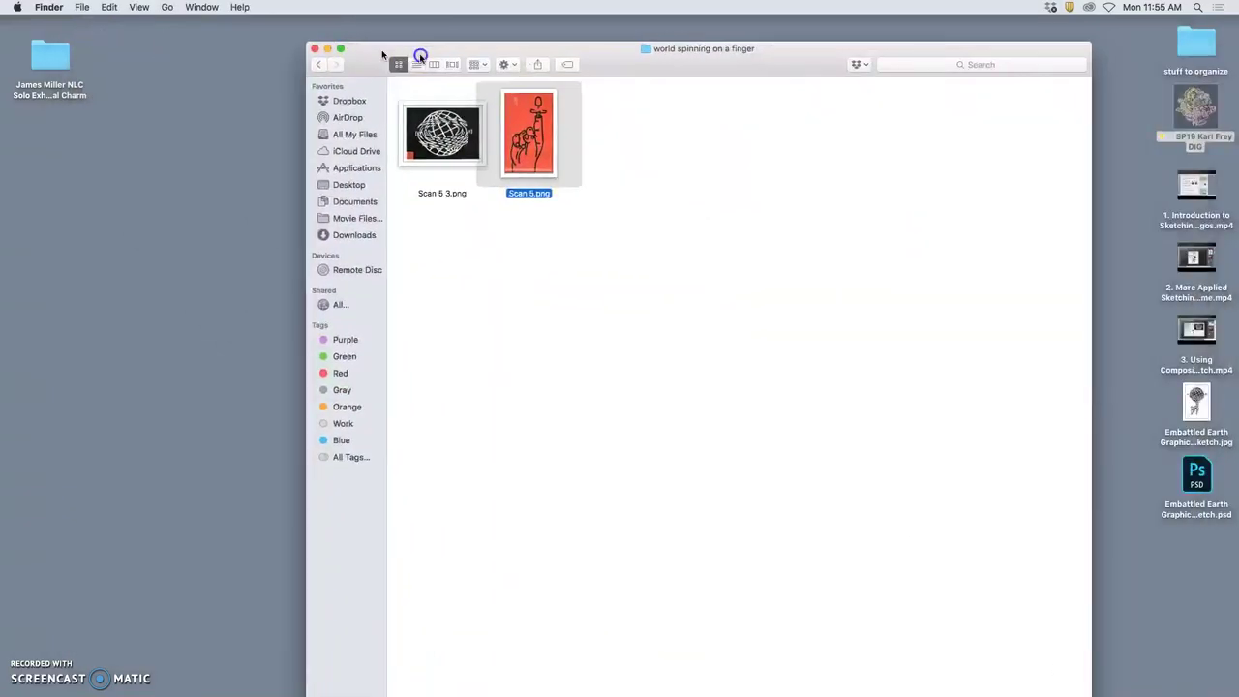
Minimize Finder and move the JPEG to the top of the desktop
left_click(326, 50)
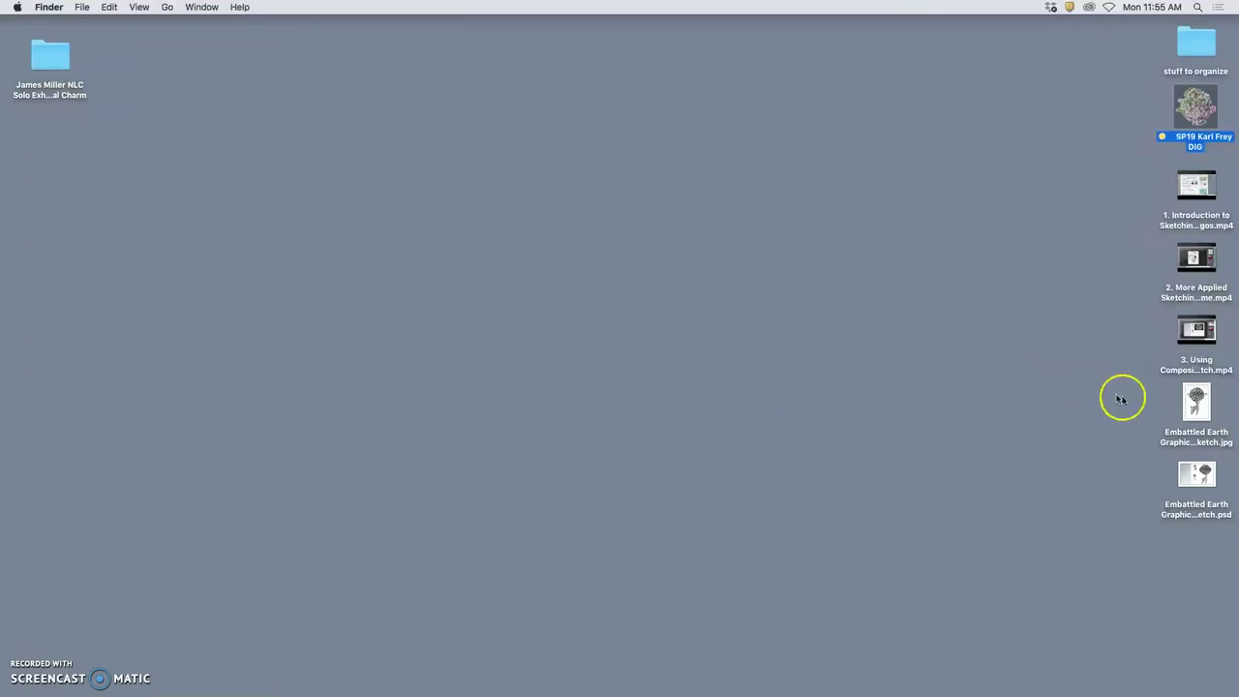
left_click_drag(1196, 400, 926, 75)
left_click(992, 90)
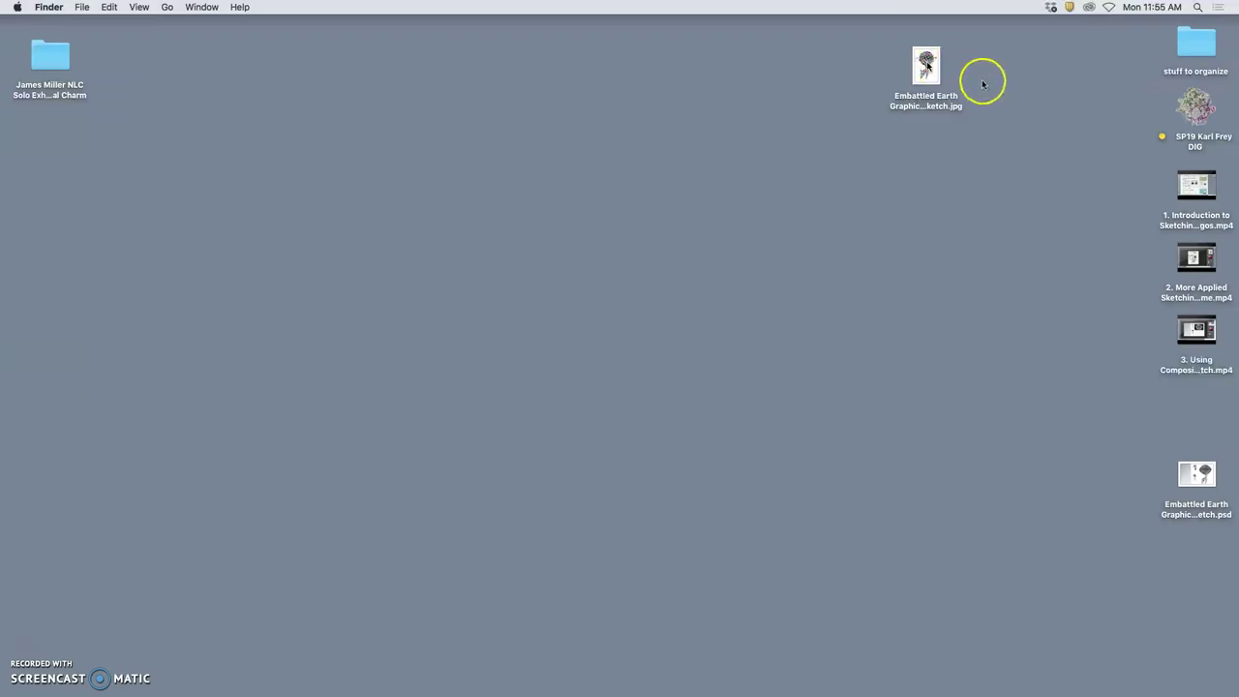
right_click(929, 63)
mouse_move(976, 86)
left_click(974, 47)
right_click(940, 67)
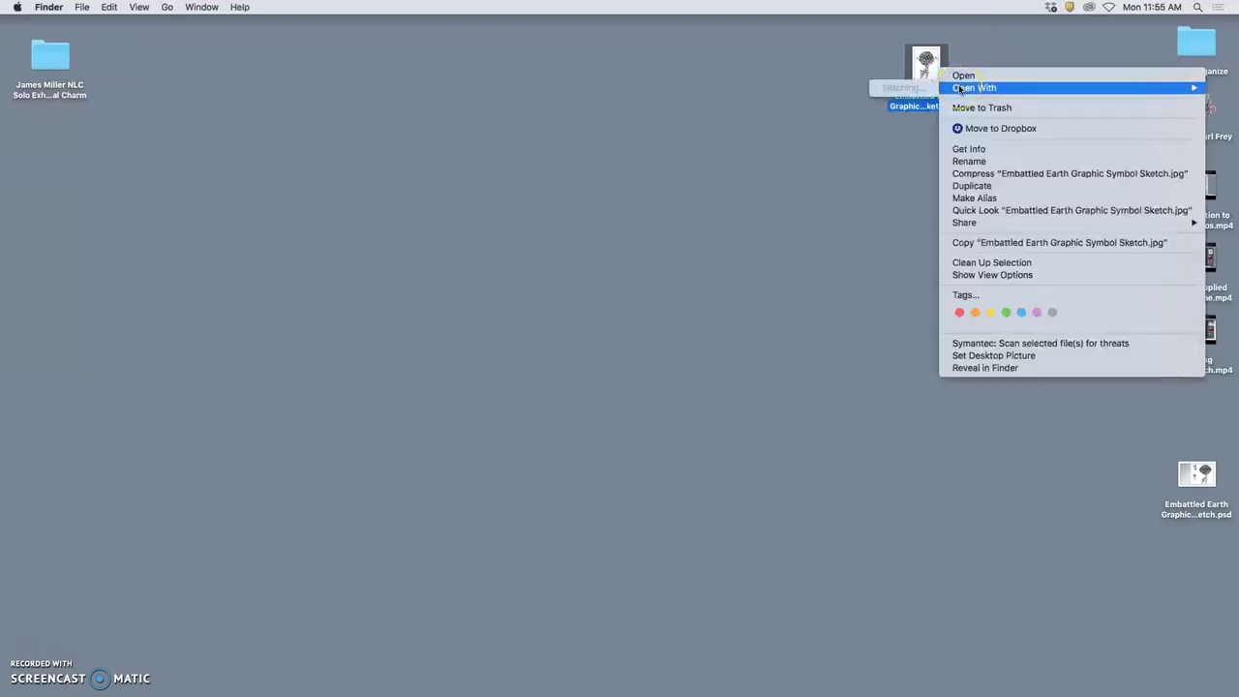
left_click(901, 159)
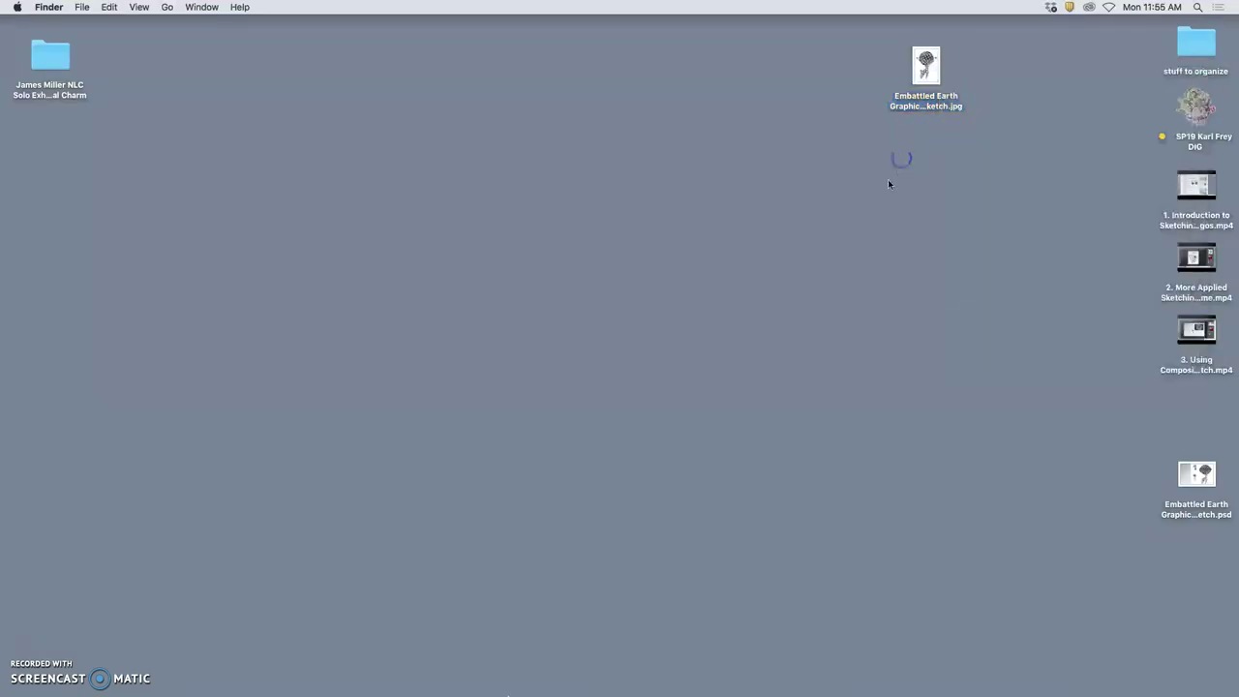
Quit Photoshop from its Dock icon
mouse_move(492, 679)
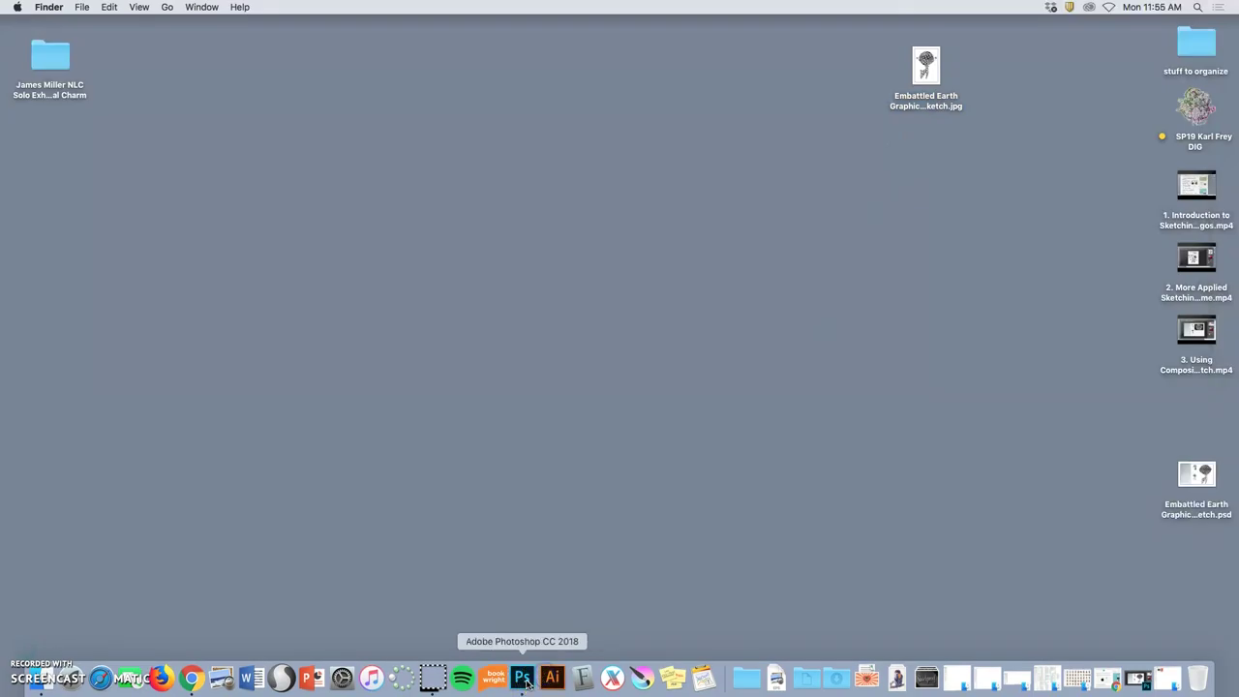
right_click(526, 684)
left_click(525, 639)
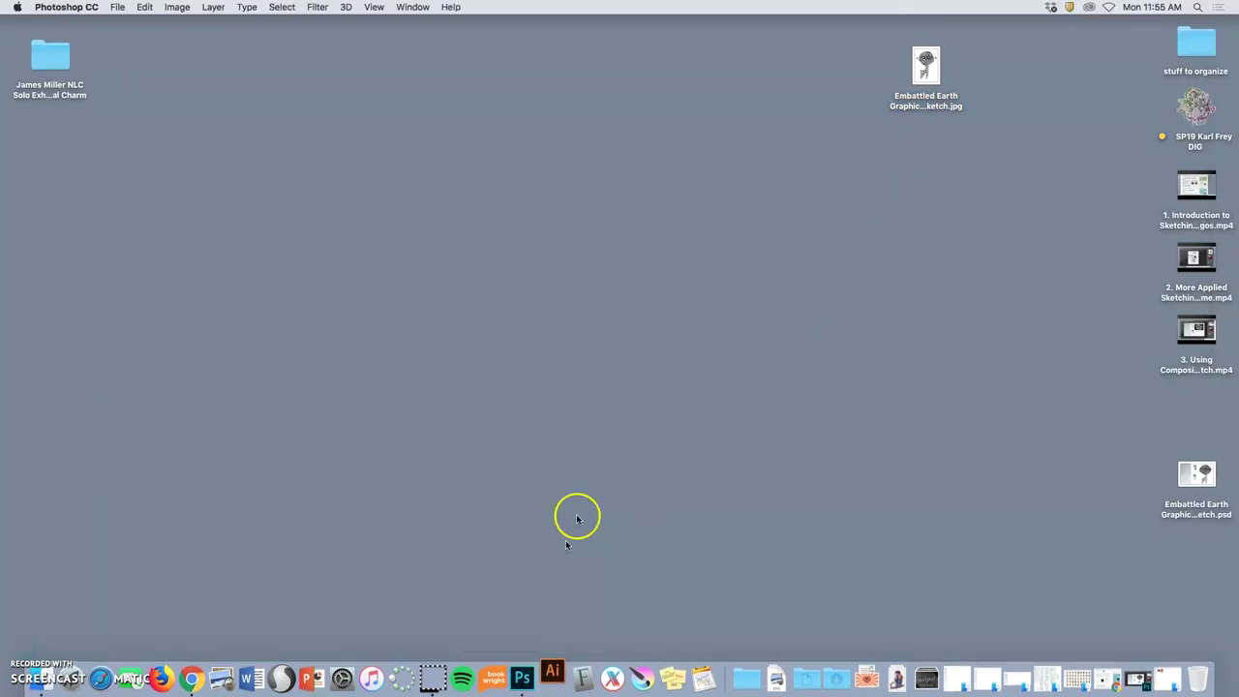
Open Embattled Earth Graphic Symbol Sketch.jpg with Adobe Illustrator CC 2018
right_click(923, 71)
mouse_move(958, 89)
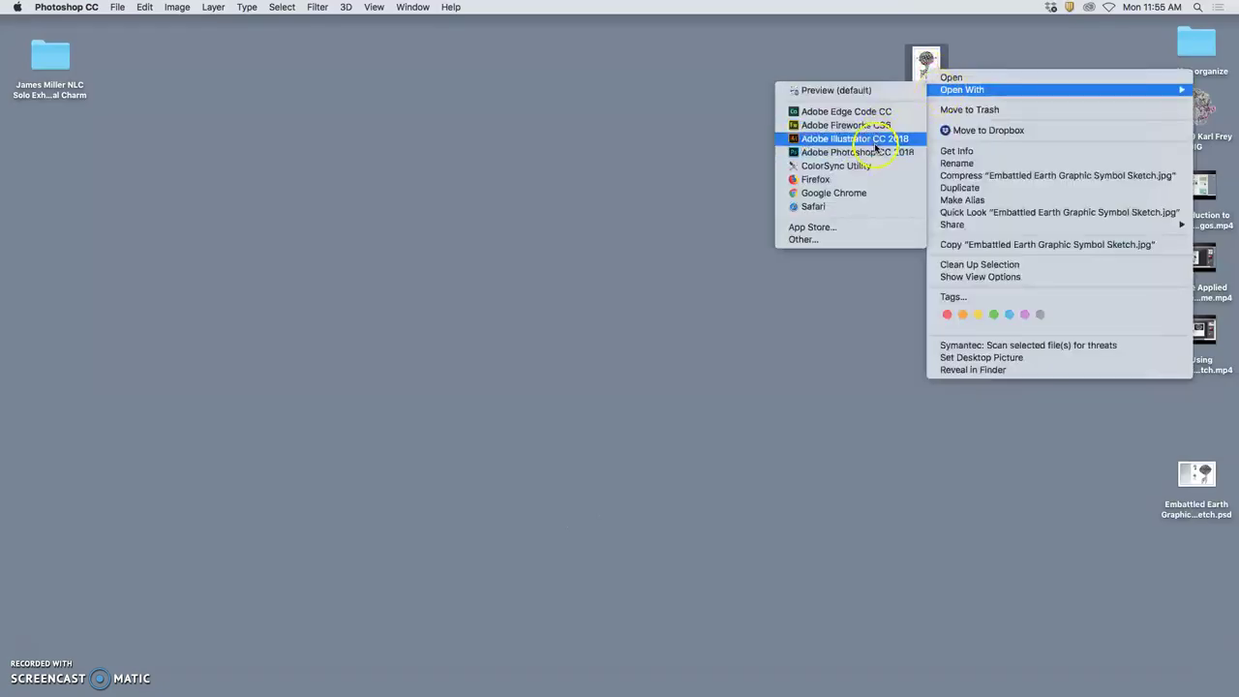
left_click(876, 145)
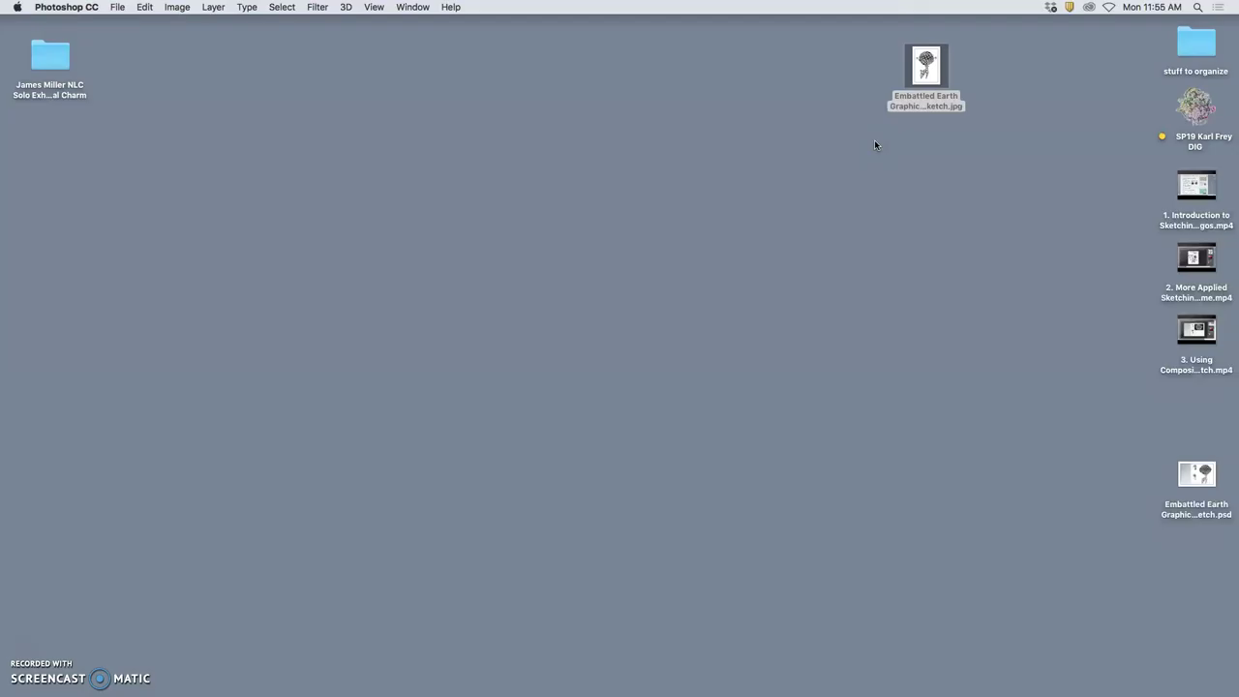
Quit Photoshop, choosing Don't Save for Untitled-1
key("super+q")
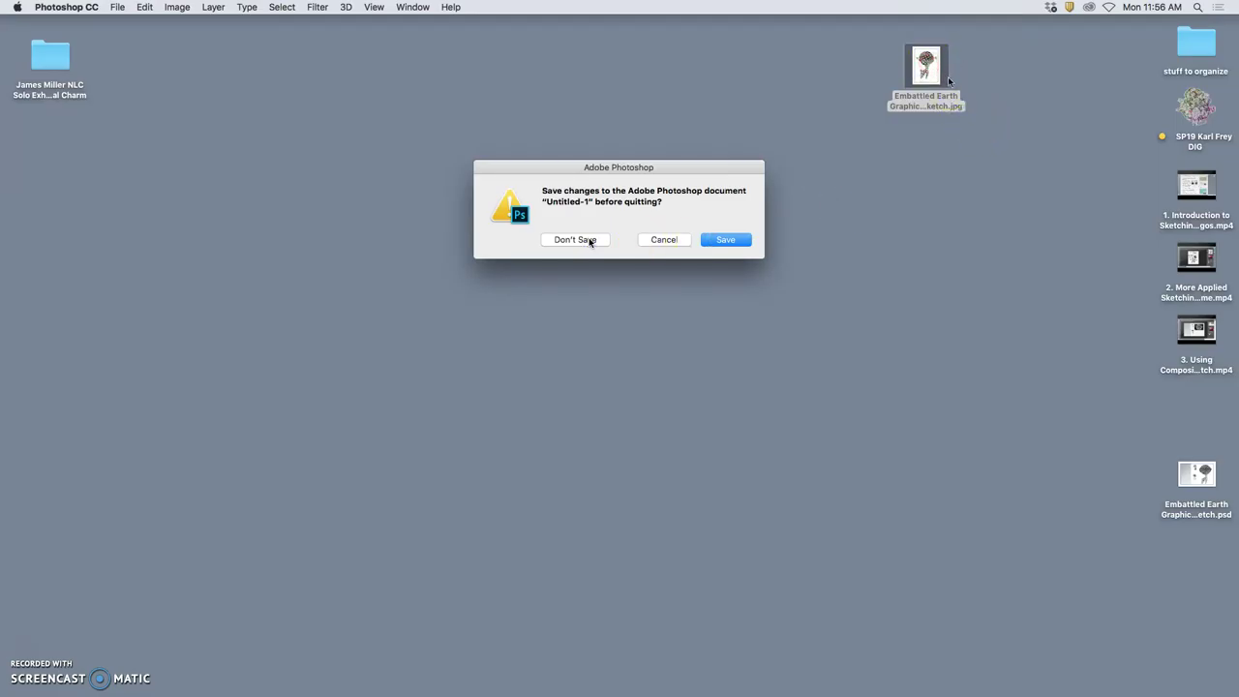
key("super+d")
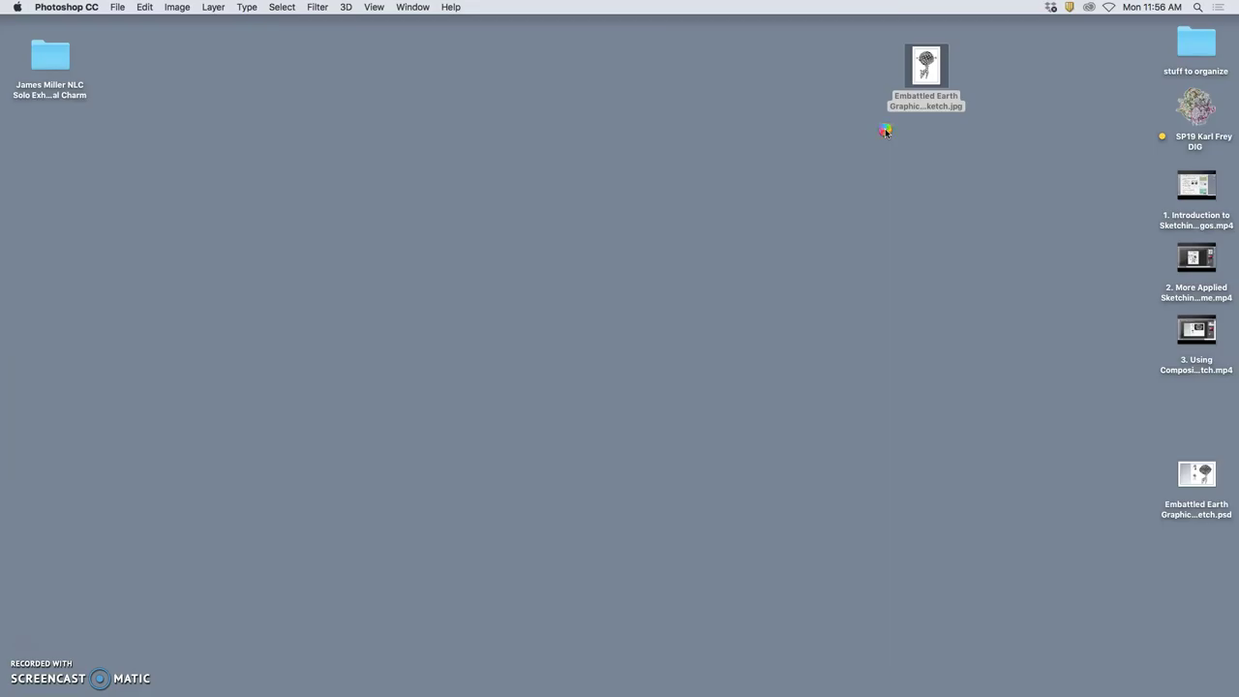
mouse_move(751, 691)
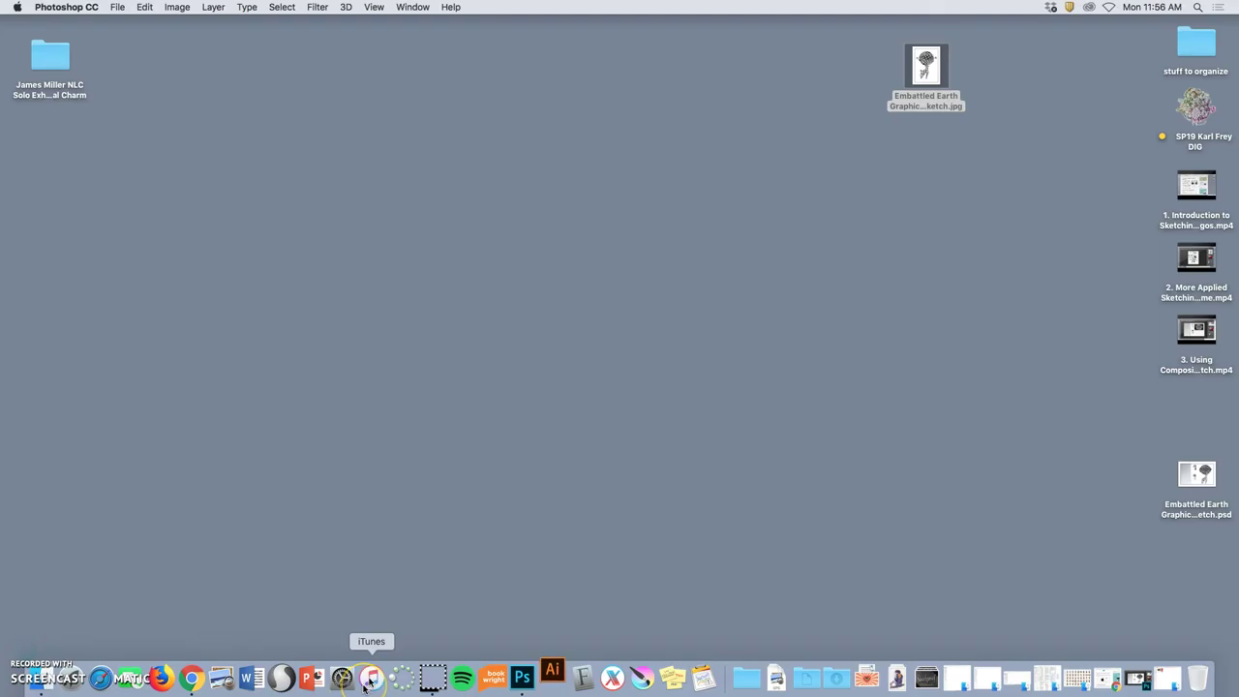
Launch iTunes from the Dock and dismiss the unresponsive Photoshop's Dock menu
left_click(369, 680)
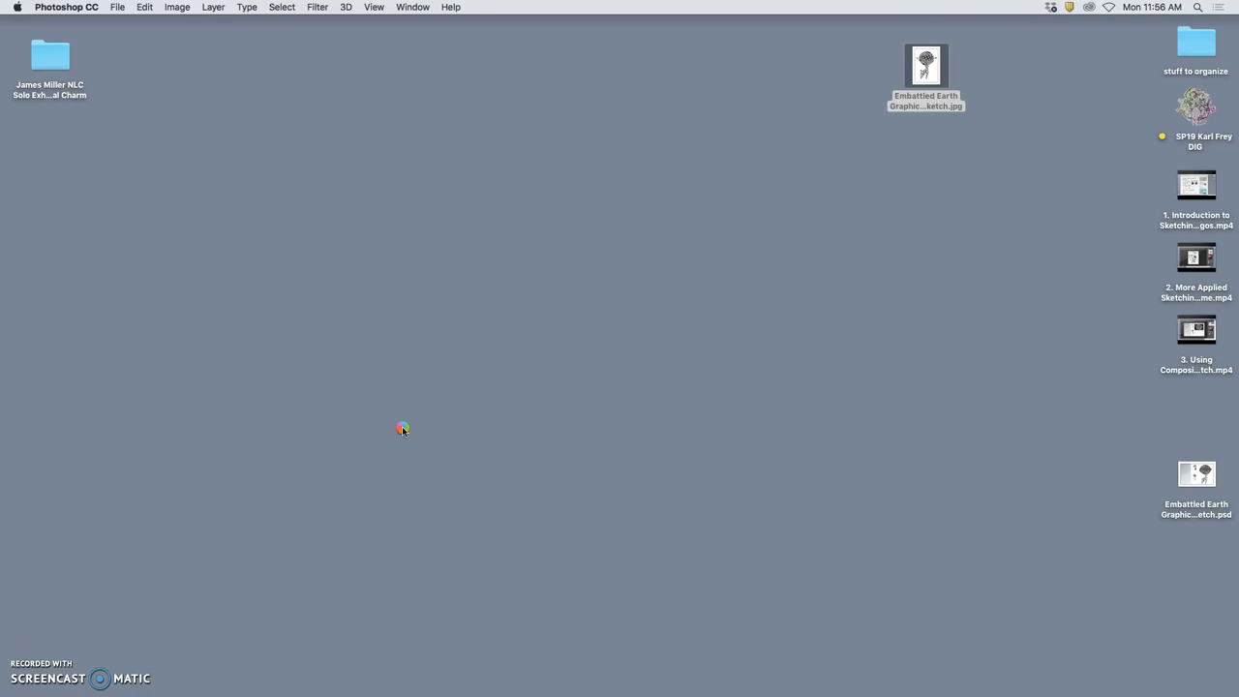
mouse_move(489, 690)
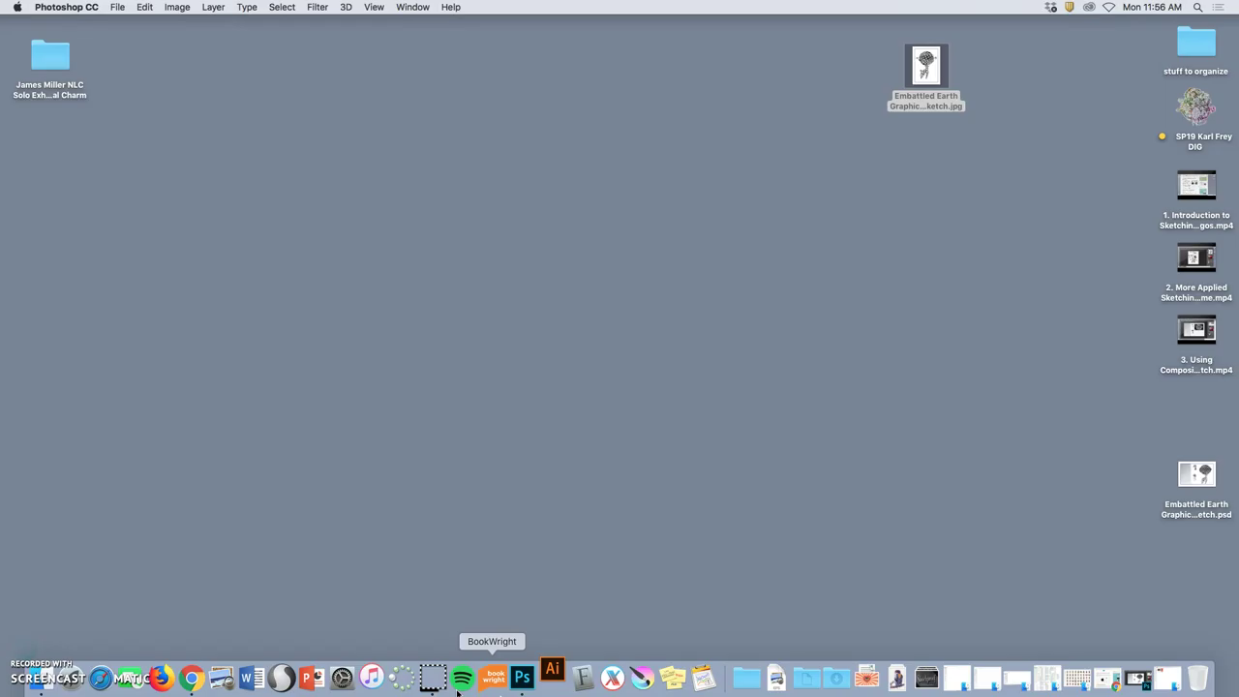
left_click(372, 678)
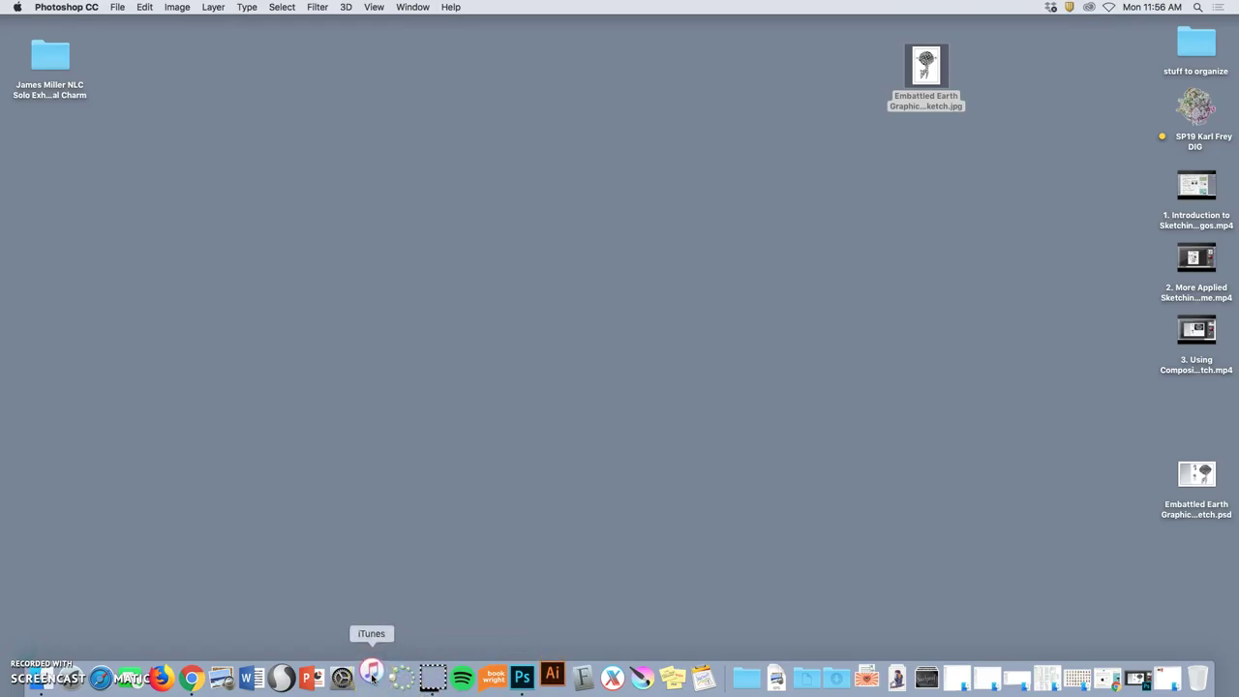
right_click(521, 677)
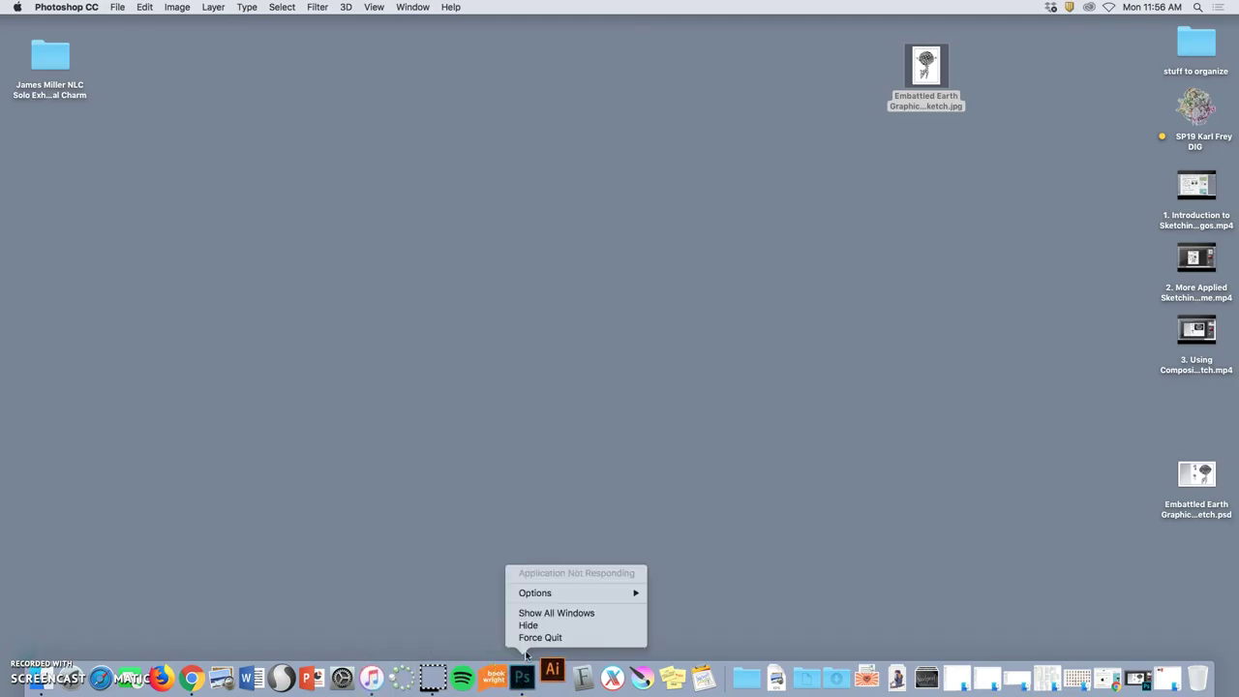
left_click(520, 639)
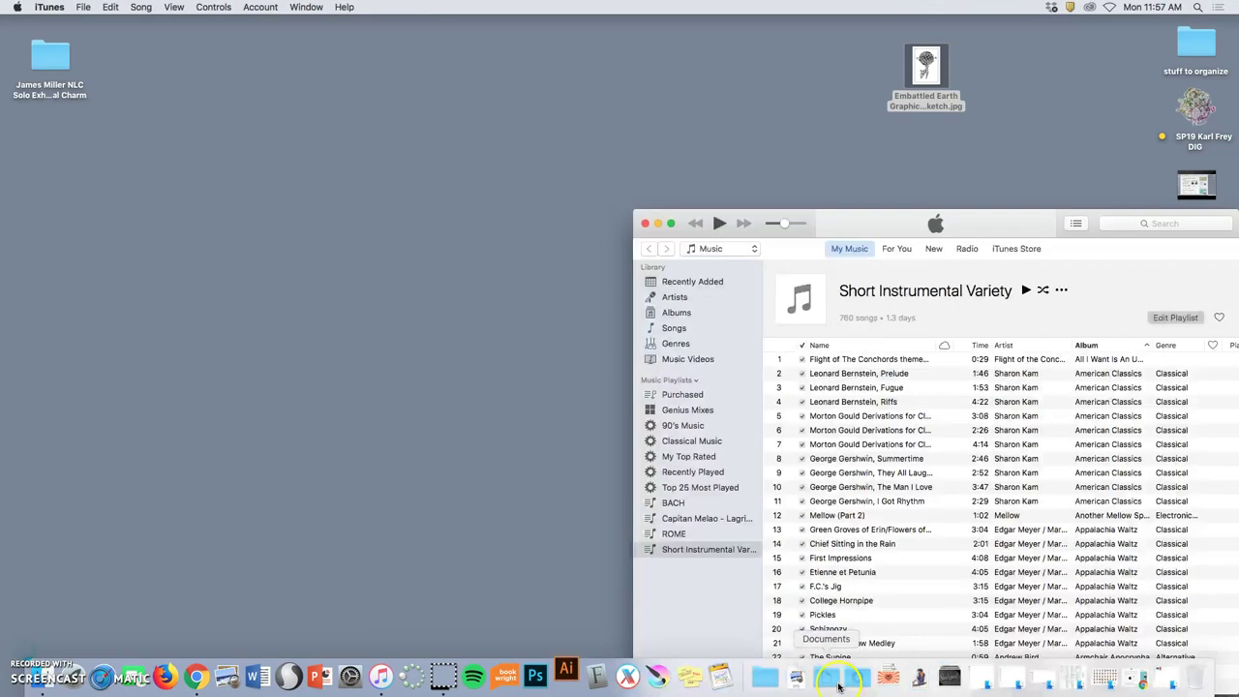
Switch the iTunes library to Movies and scroll through the Home Videos list
left_click(713, 250)
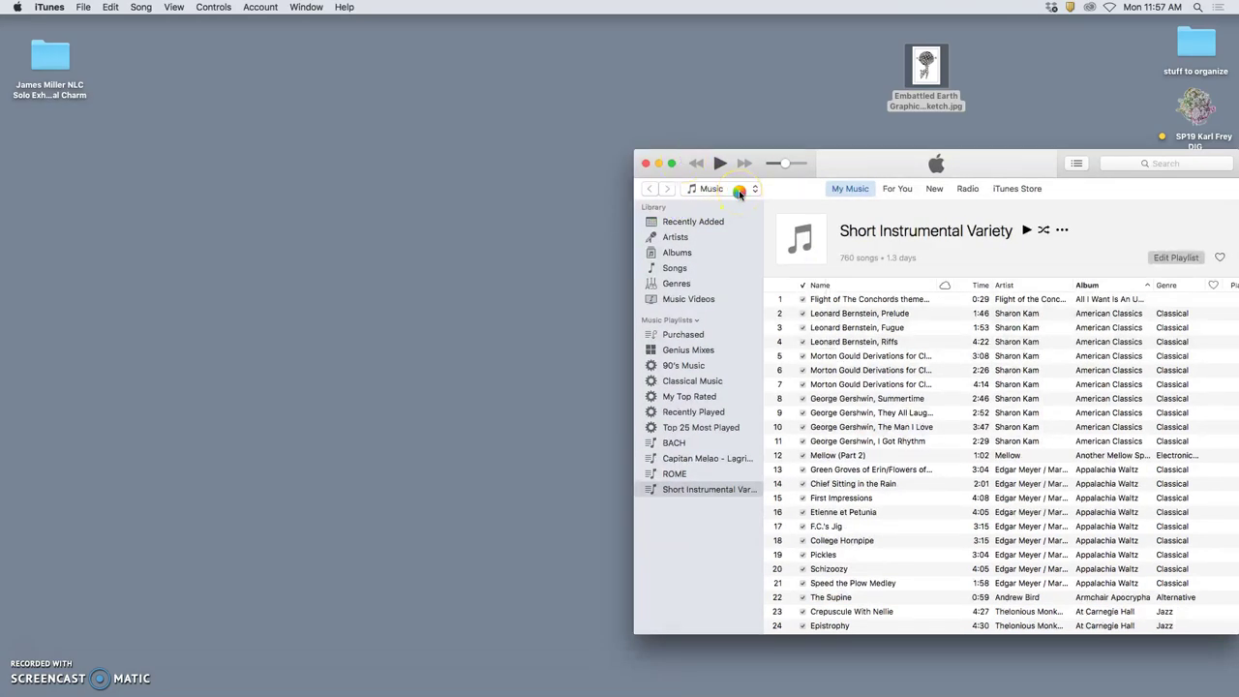
left_click(746, 189)
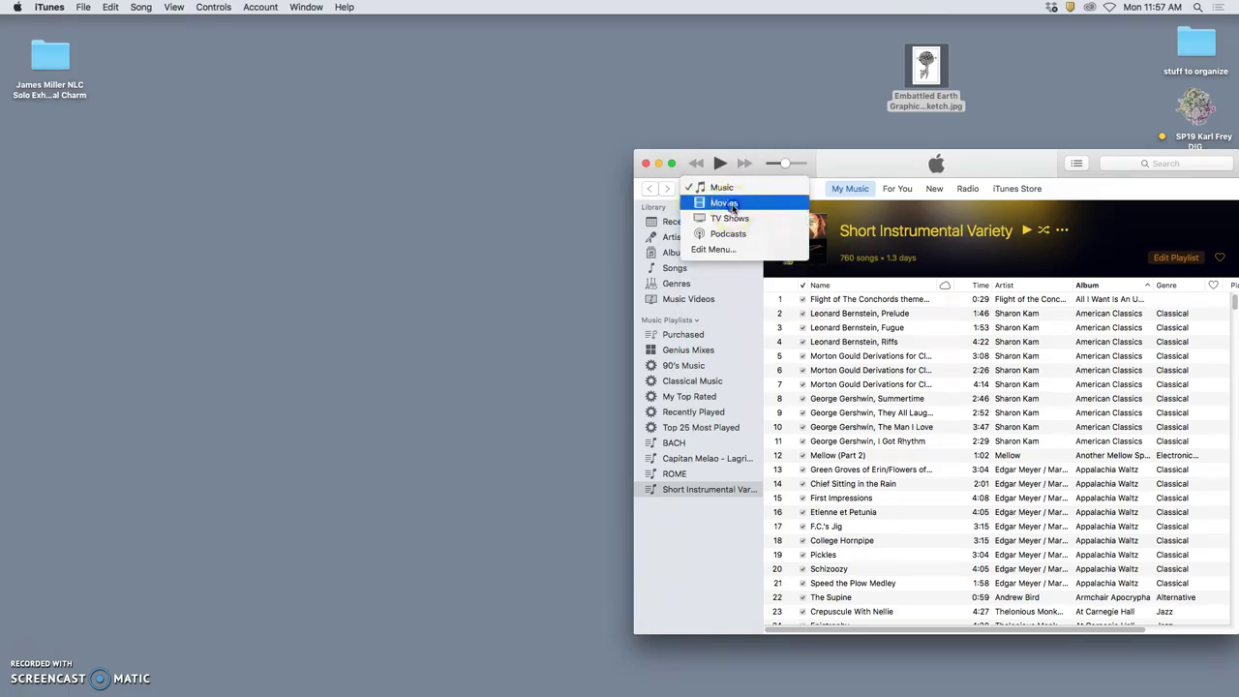
left_click(724, 203)
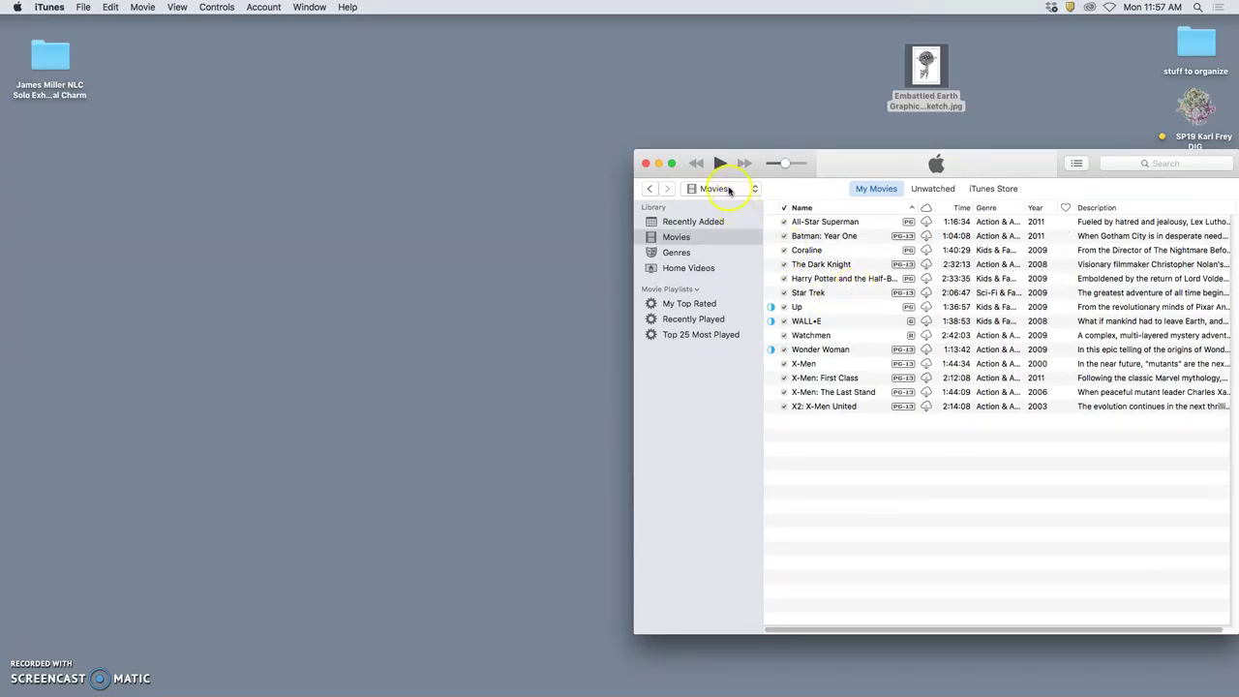
left_click(688, 268)
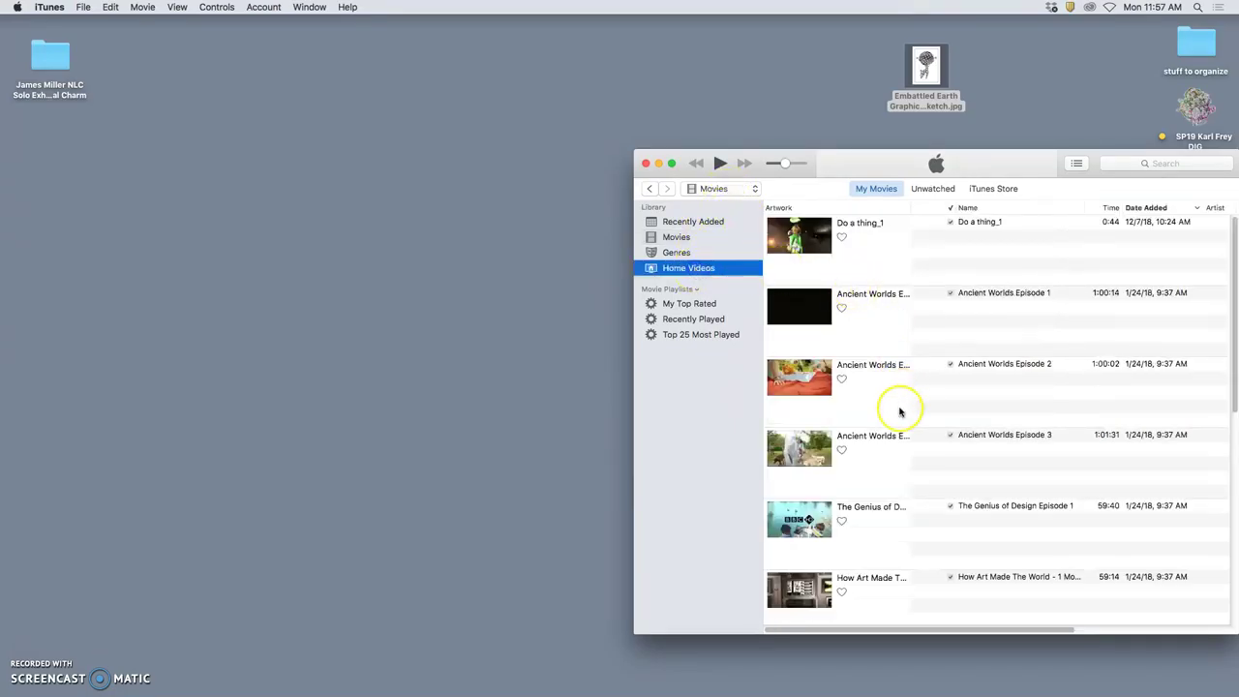
scroll(899, 412, "down", 10)
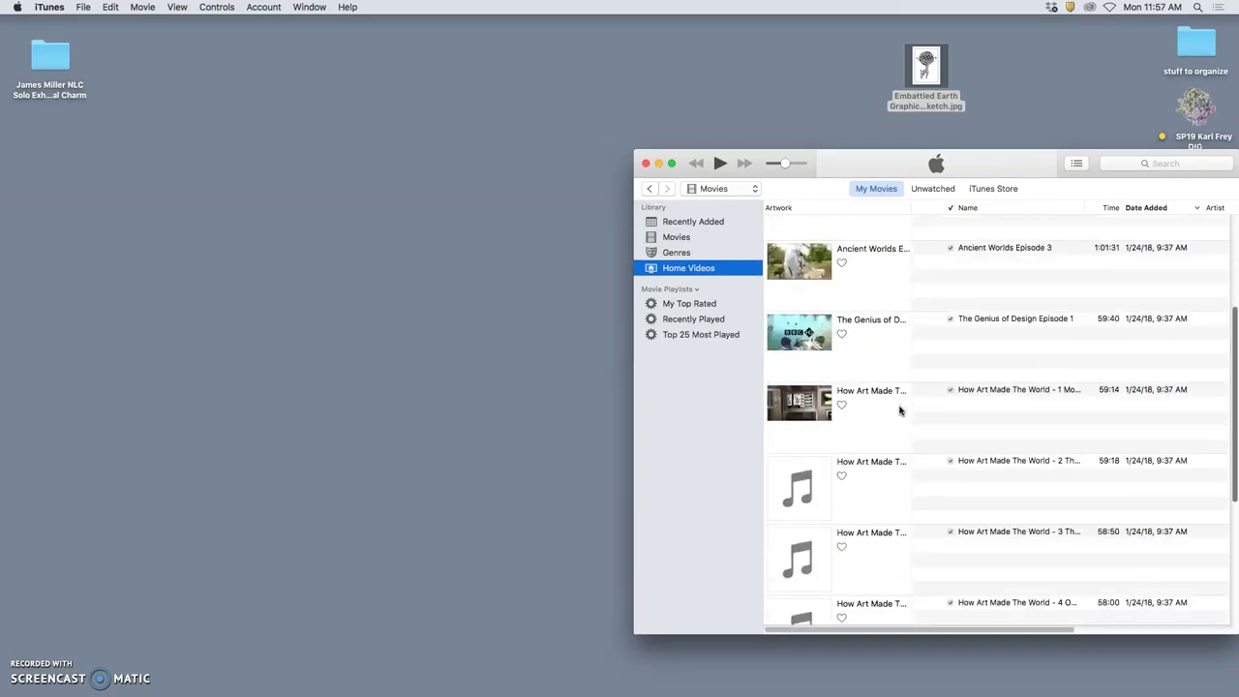
scroll(900, 411, "down", 4)
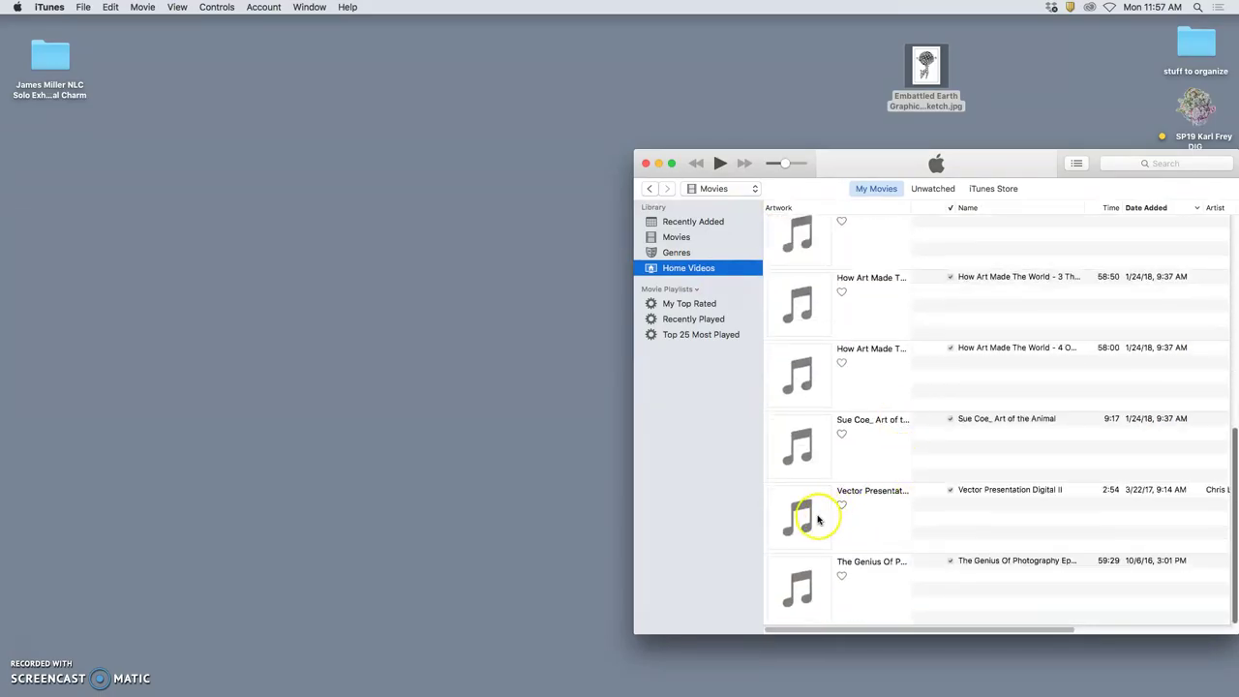
Play Vector Presentation Digital II and pause it about 8 seconds in
left_click(816, 518)
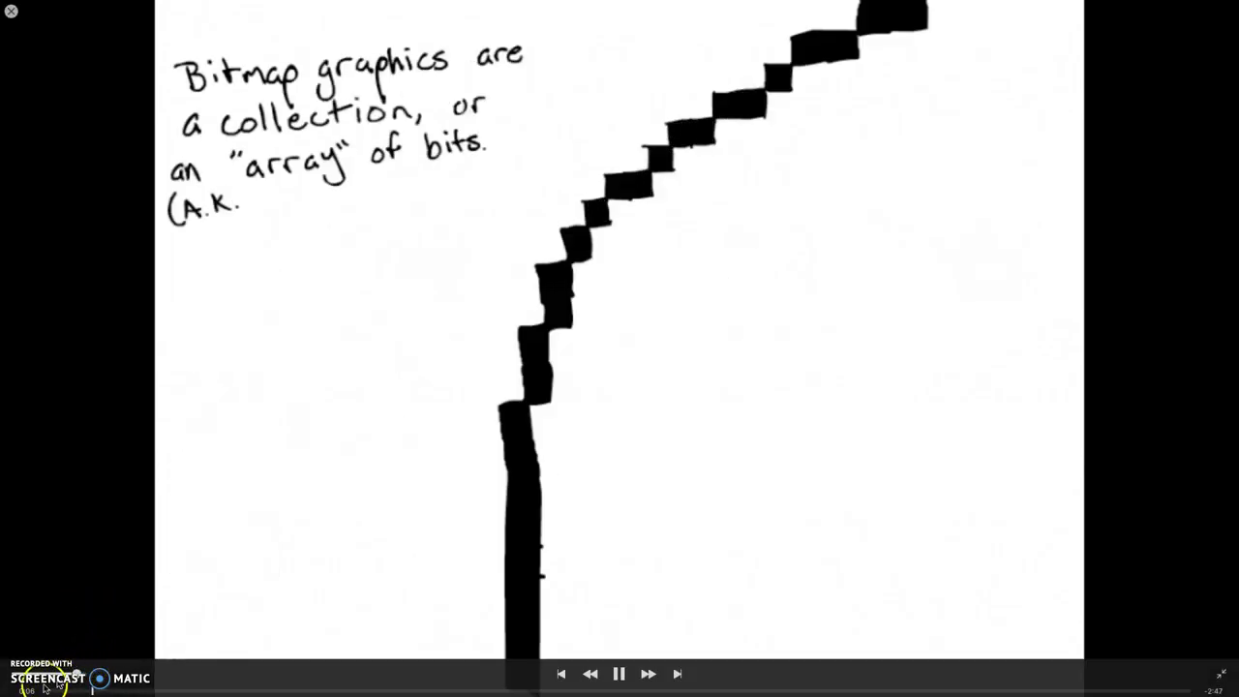
left_click(619, 674)
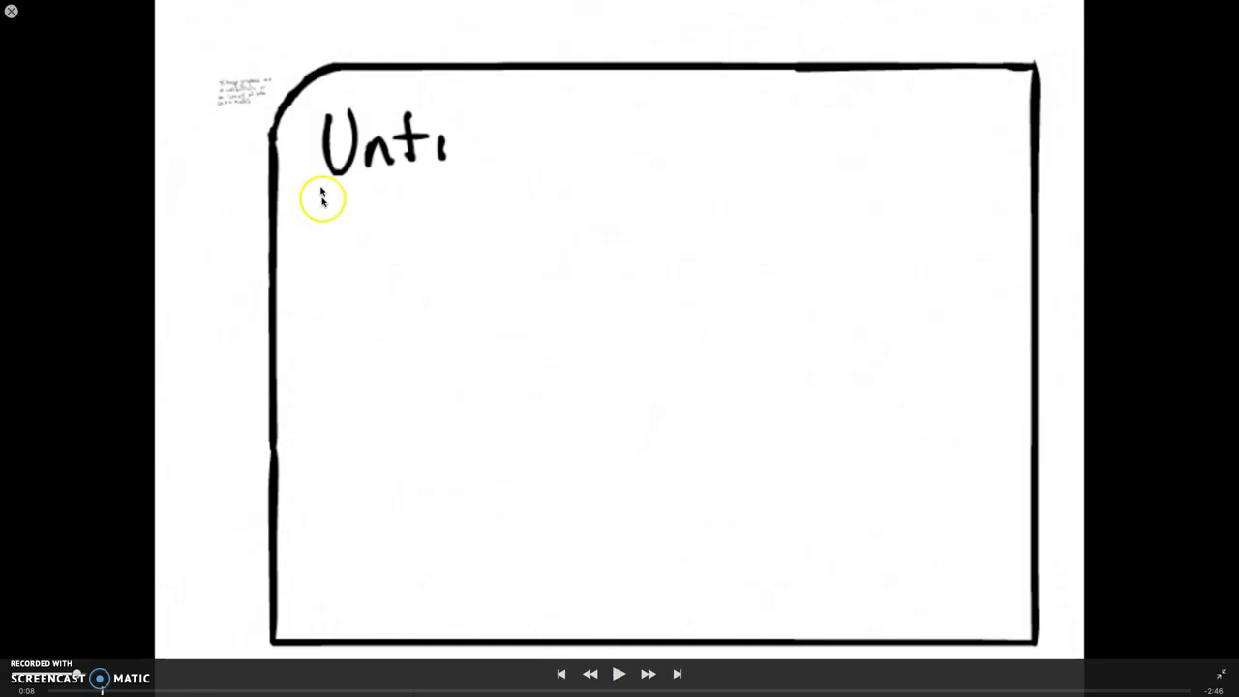
Resume the Vector Presentation Digital II lecture in the compact MiniPlayer window
left_click(620, 675)
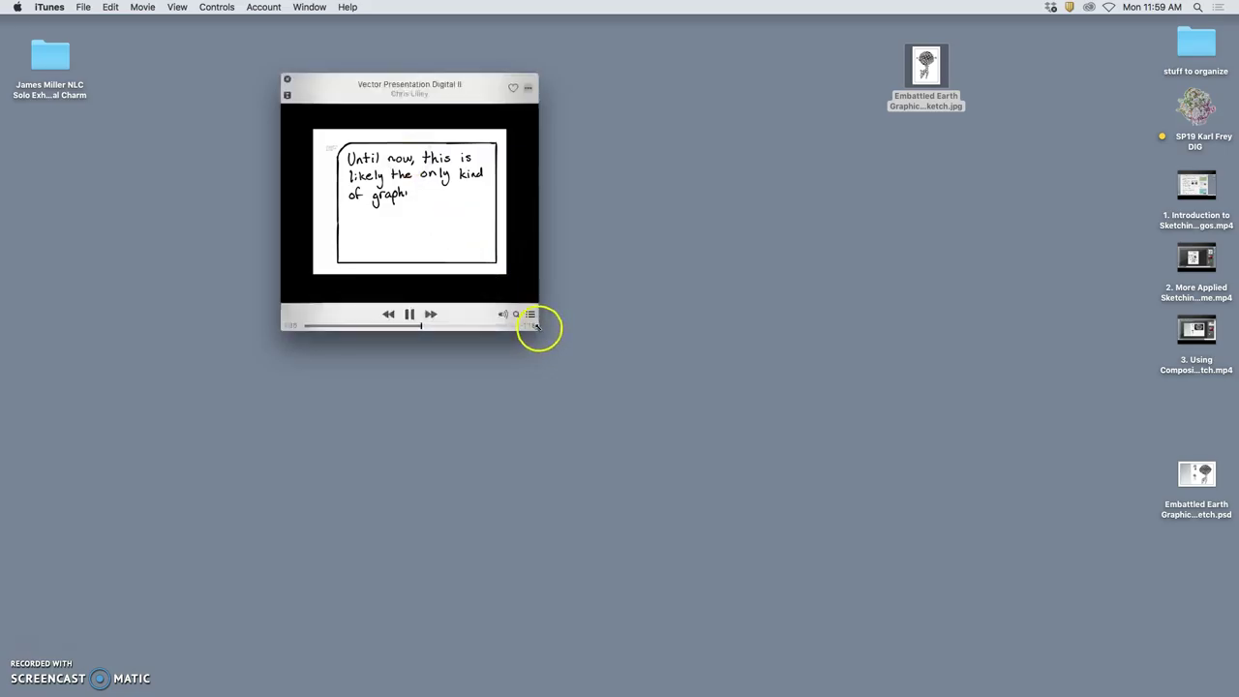
Pause the lecture video and restore the full iTunes window from the MiniPlayer
left_click(410, 314)
left_click(287, 79)
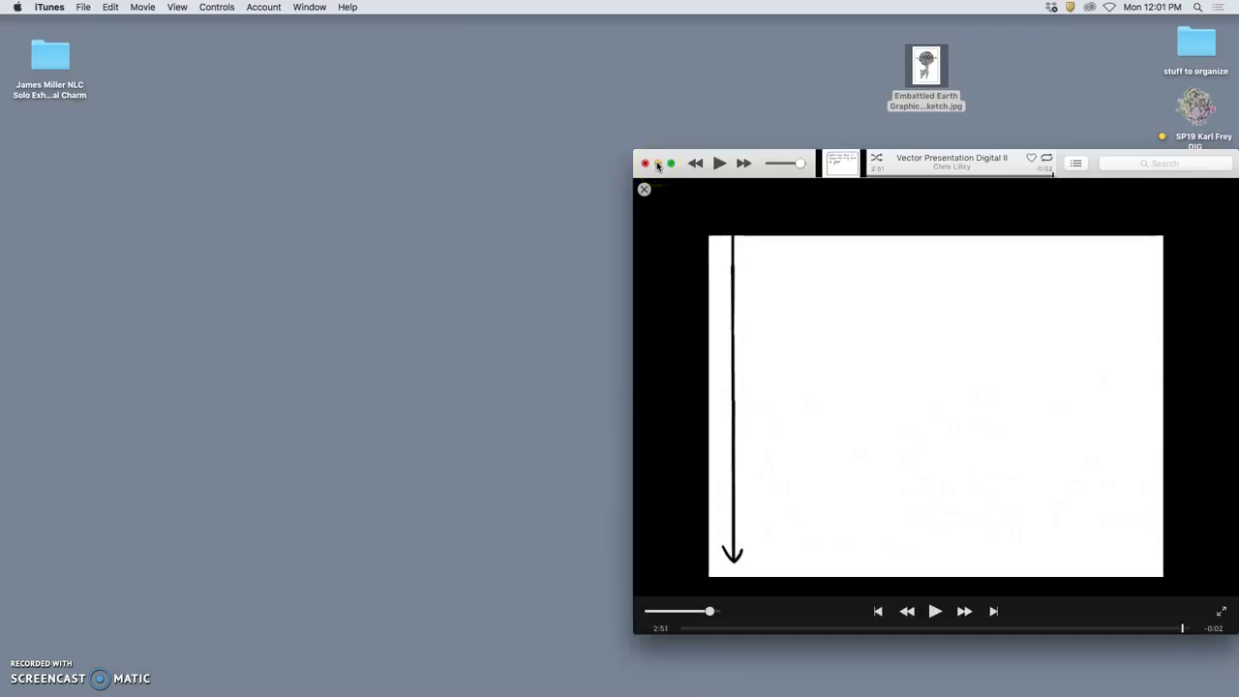
Minimize iTunes to reveal the Embattled Earth Graphic Symbol Sketch.jpg document in Illustrator
left_click(658, 165)
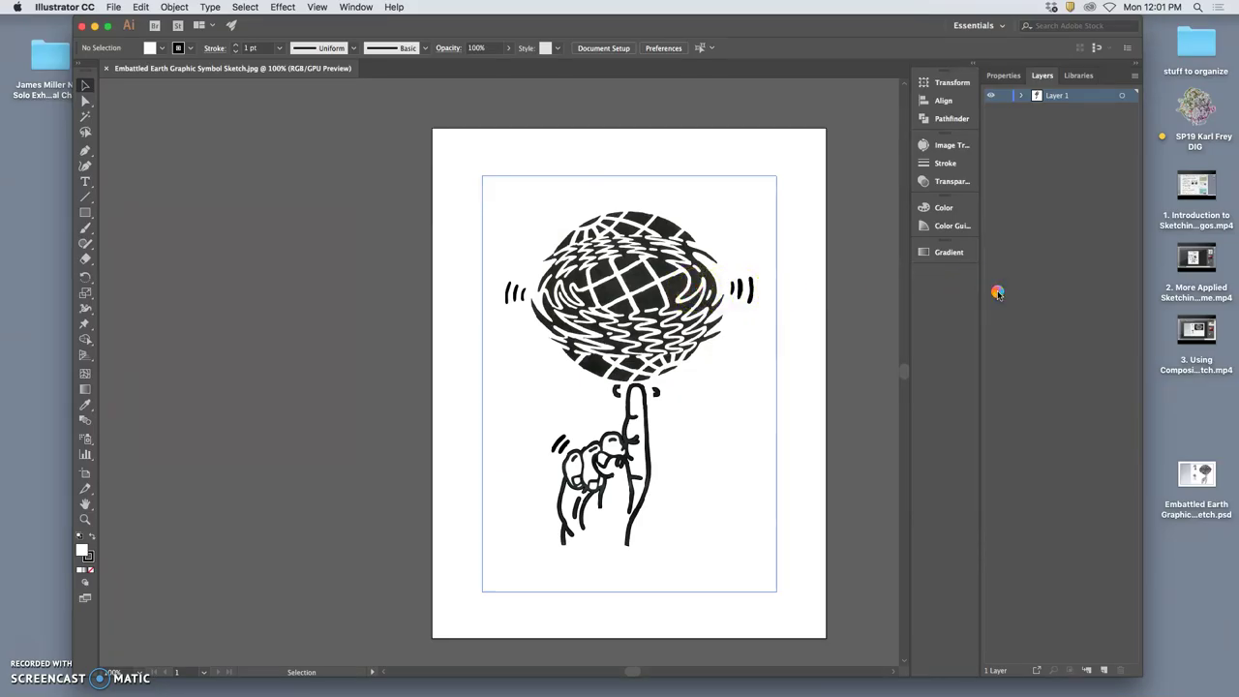
left_click_drag(847, 319, 805, 324)
left_click(829, 318)
mouse_move(861, 329)
left_mouse_down()
mouse_move(822, 329)
mouse_move(833, 319)
left_mouse_up()
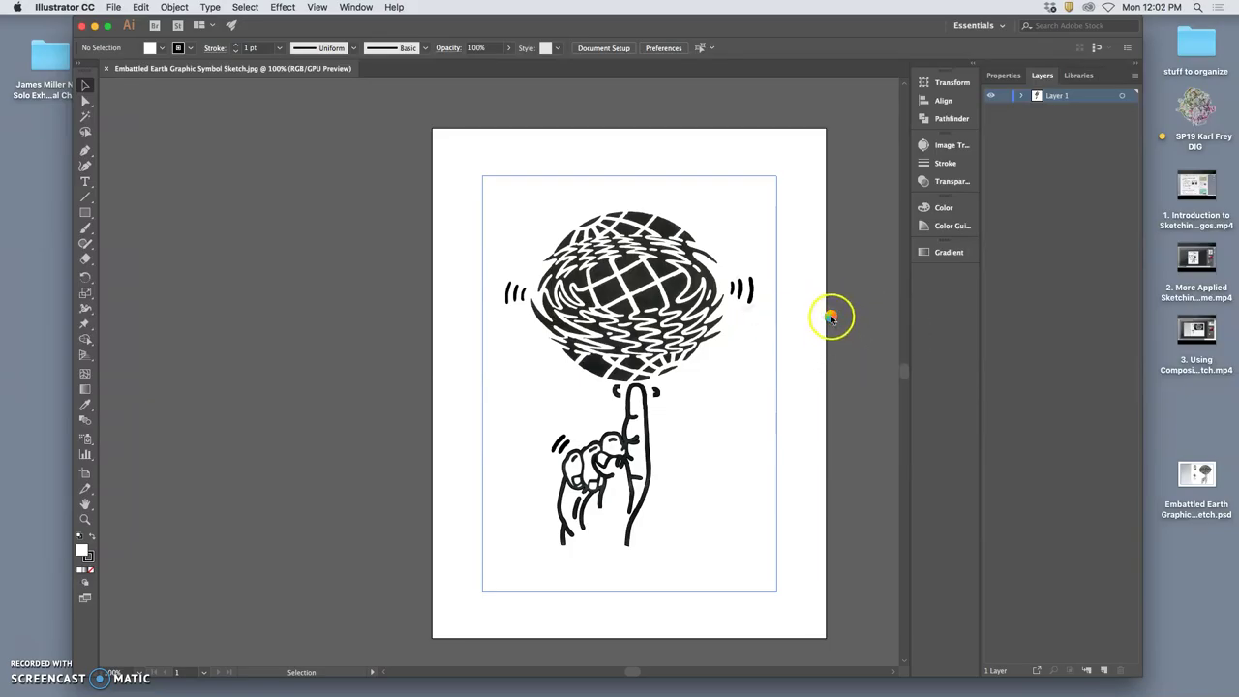
Quit iTunes from its Dock icon, then inspect the placed sketch and Layer 1's contents
right_click(375, 680)
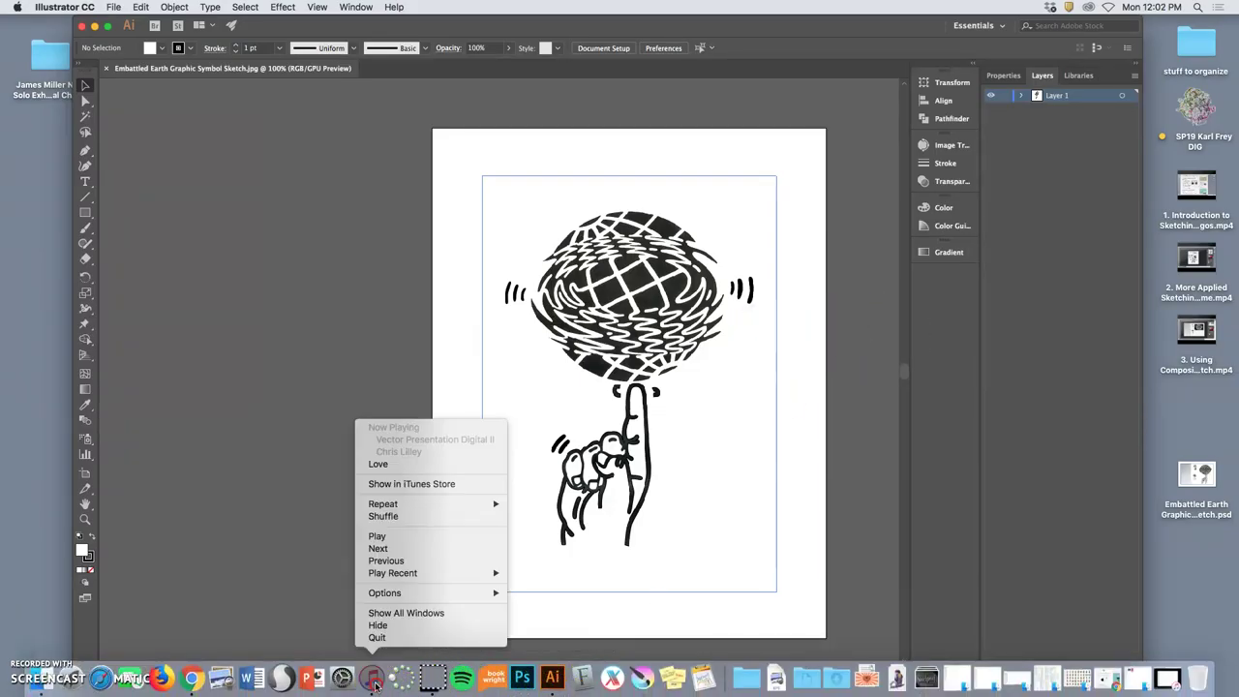
left_click(376, 637)
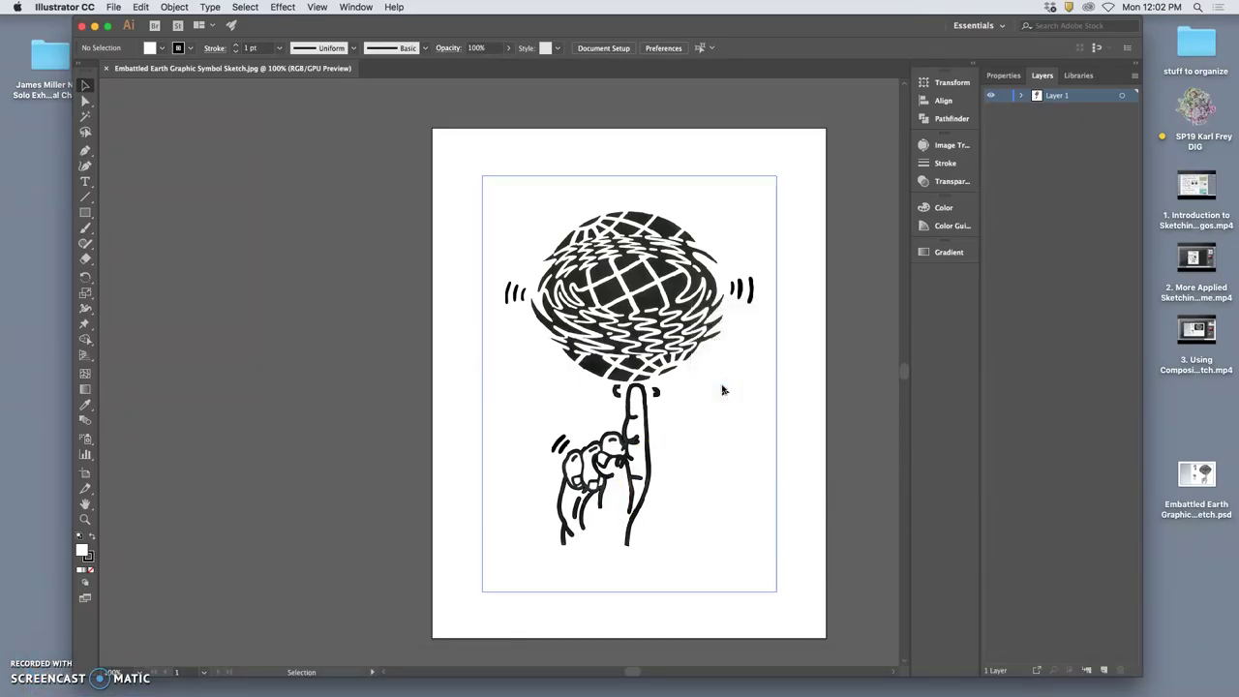
left_click(724, 390)
left_click(840, 245)
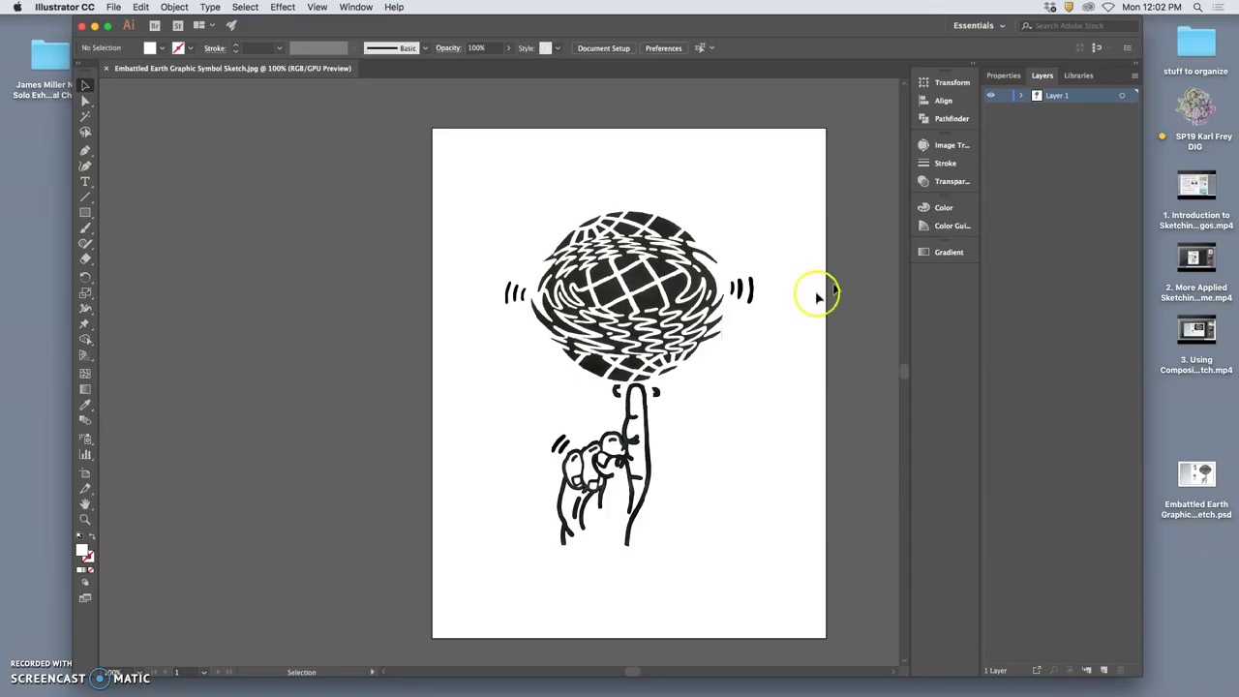
left_click(1023, 95)
left_click(1023, 95)
Lower the sketch image's opacity to 15% in Transparency, then lock Layer 1
left_click(710, 254)
right_click(696, 263)
left_click(703, 257)
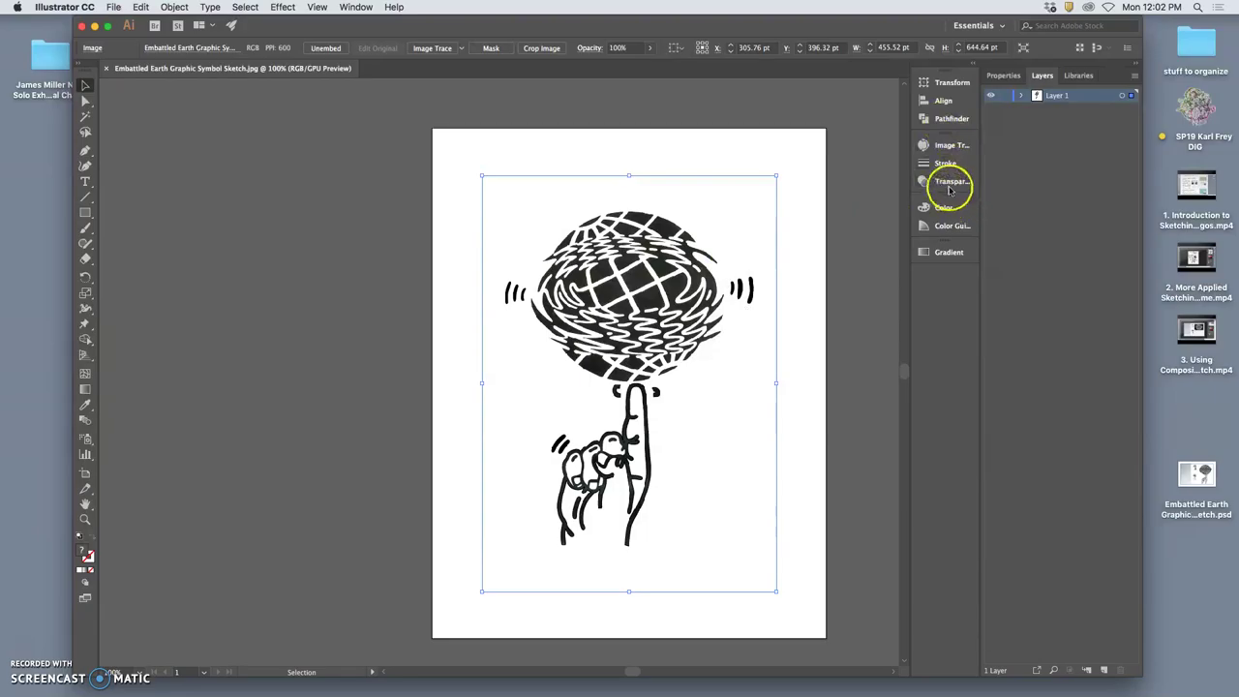
left_click(947, 184)
left_click(896, 158)
left_click_drag(894, 175, 869, 177)
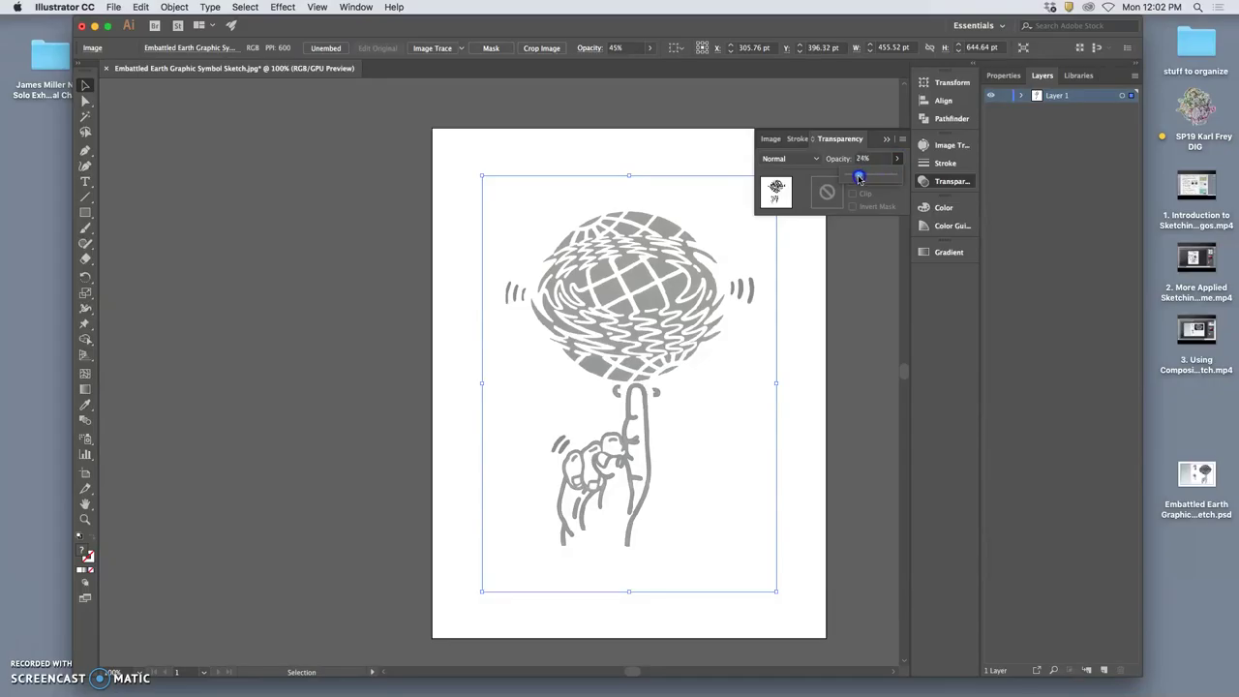
left_click_drag(858, 178, 855, 177)
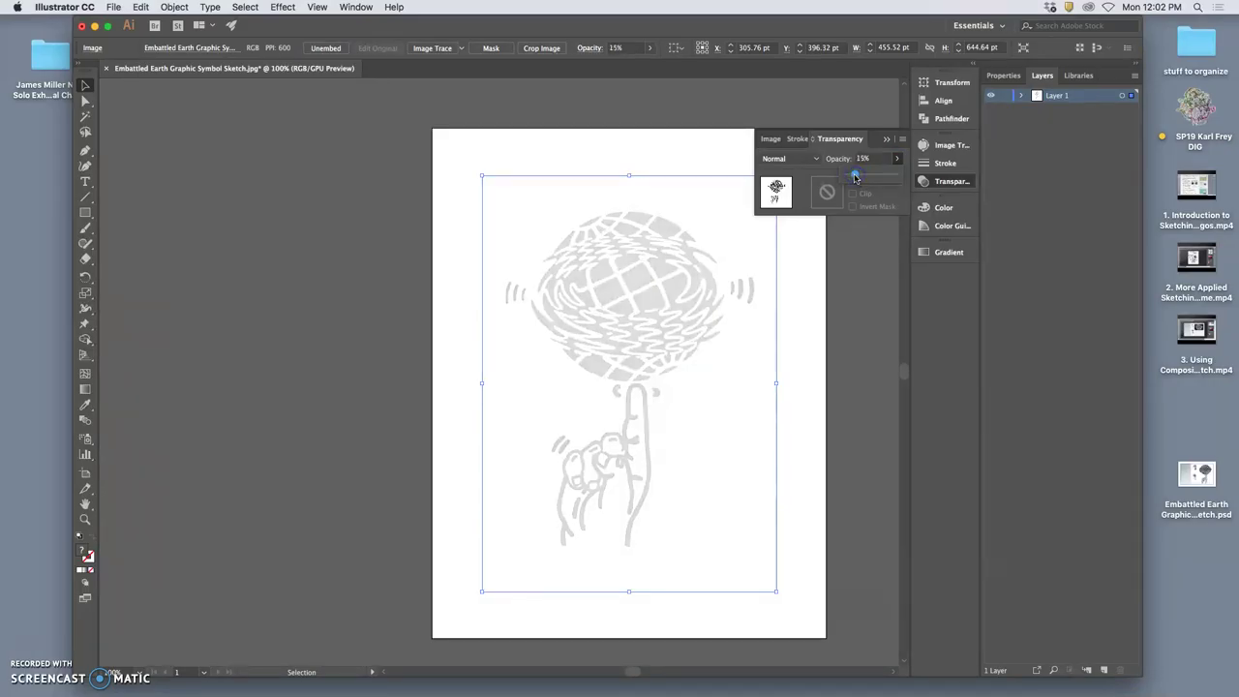
left_click(870, 310)
left_click(1005, 97)
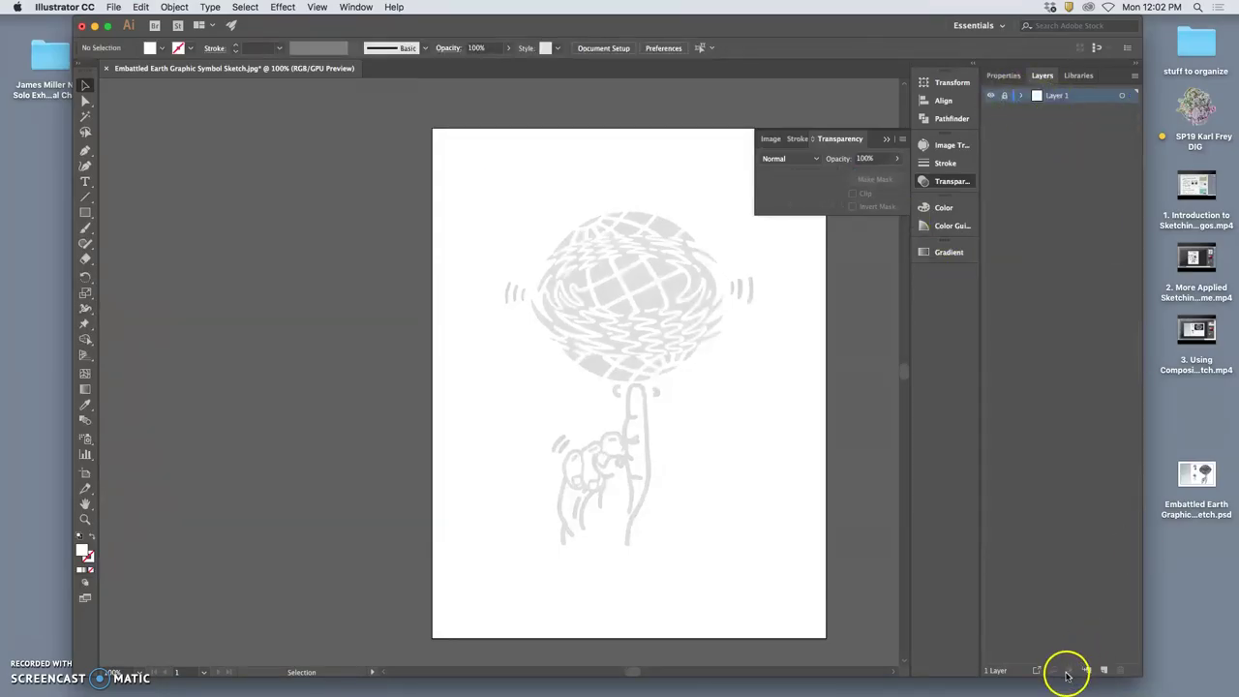